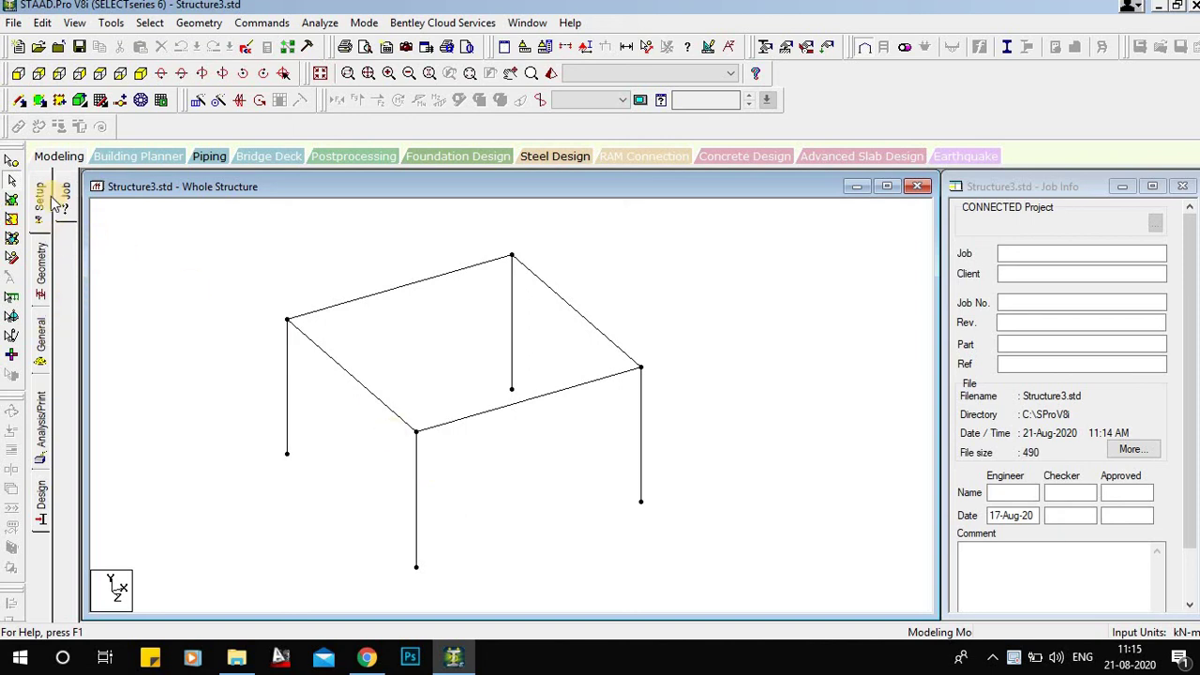
- Open the section property definition dialog for the structure and arrange the dialogs so the frame stays visible
click(41, 342)
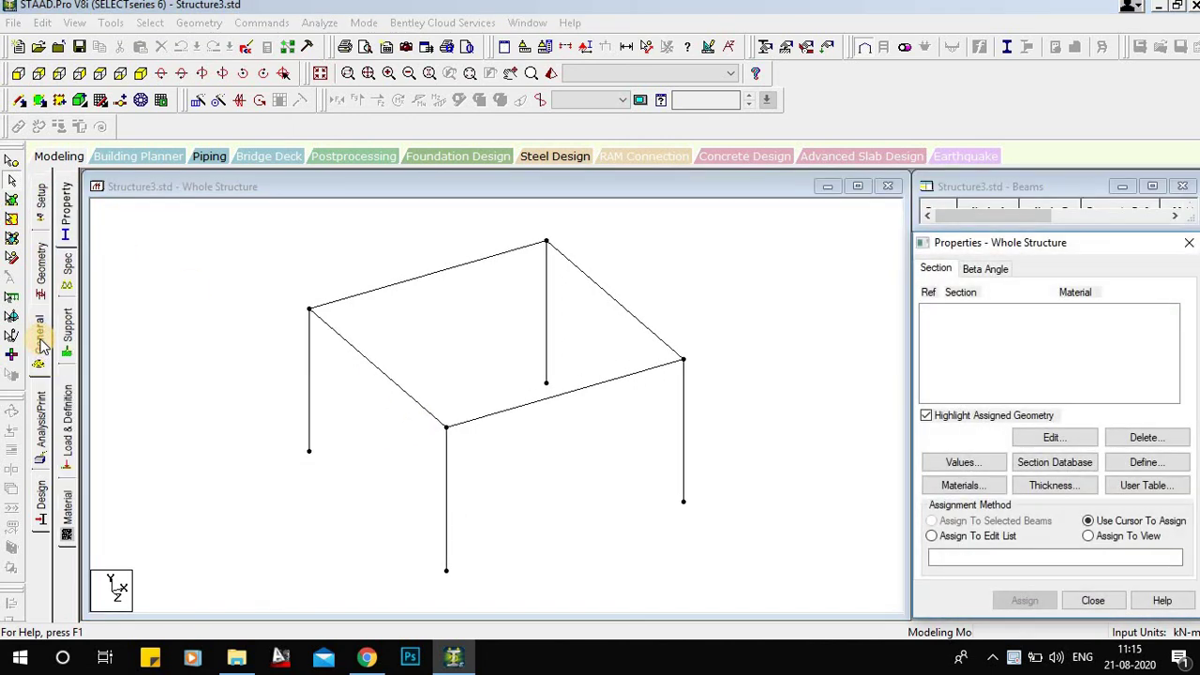
click(68, 221)
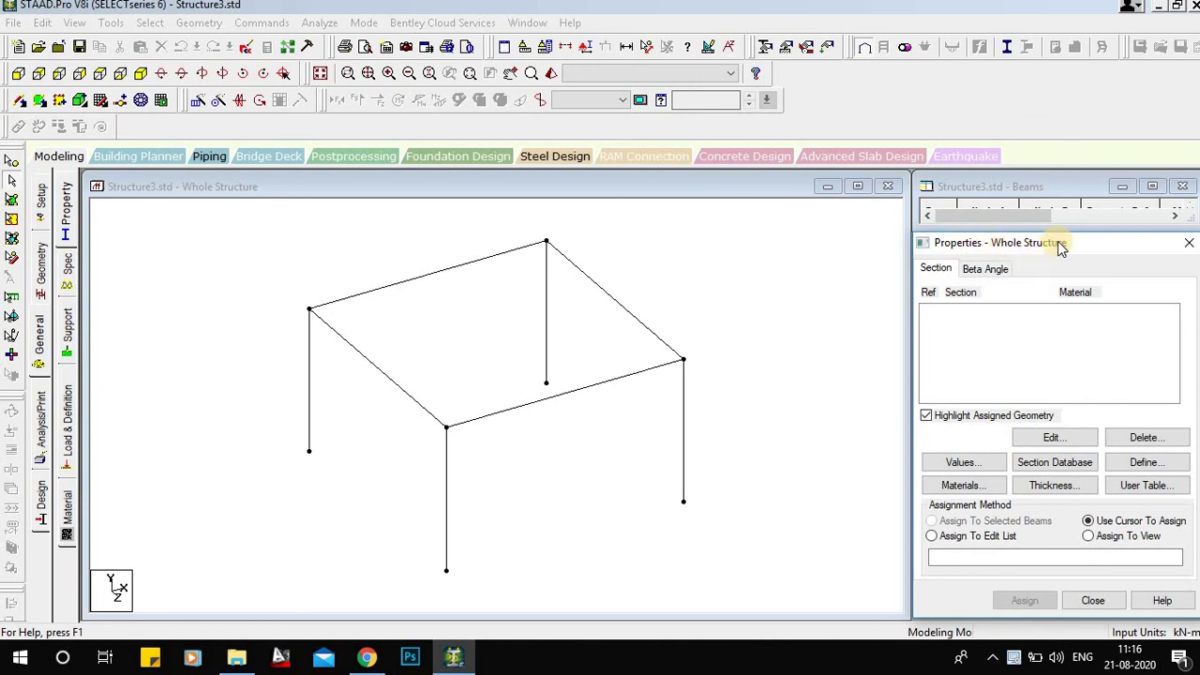
drag(1098, 242, 1098, 180)
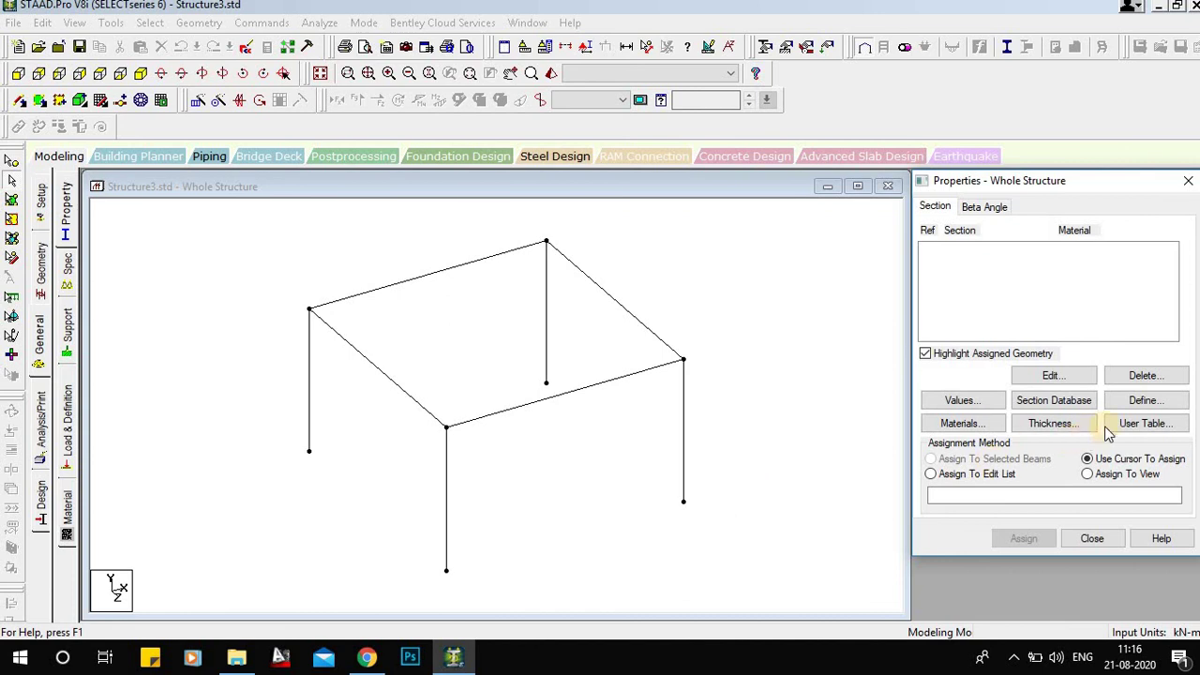
click(1140, 400)
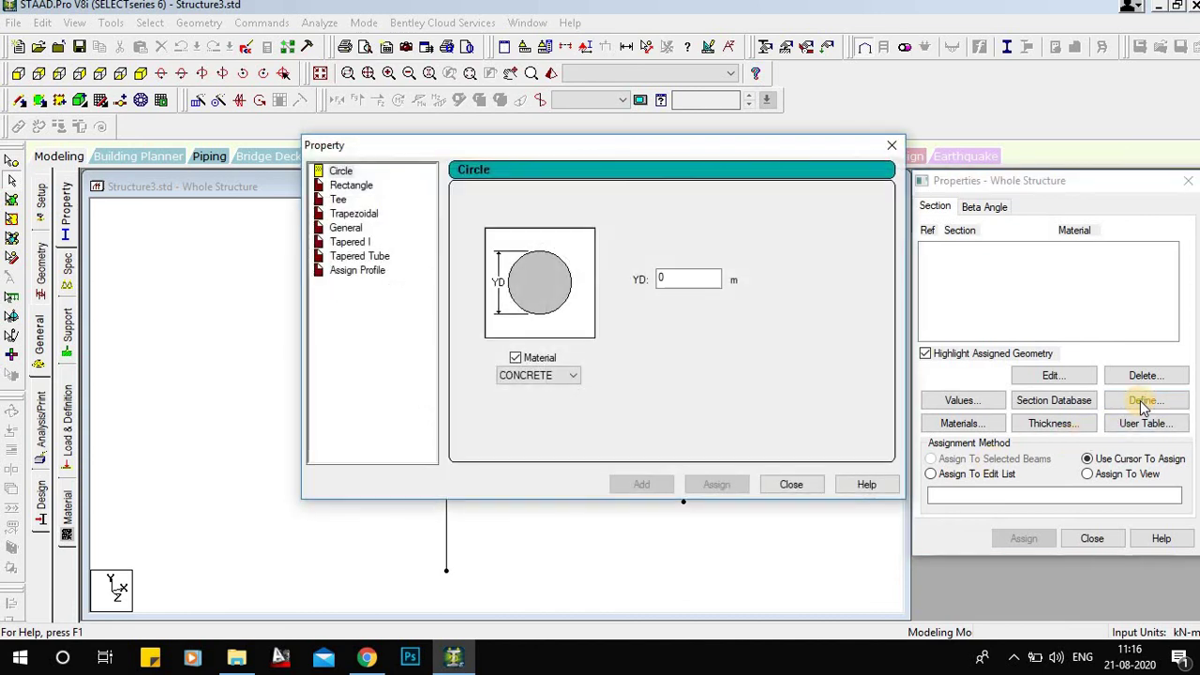
drag(671, 141, 951, 81)
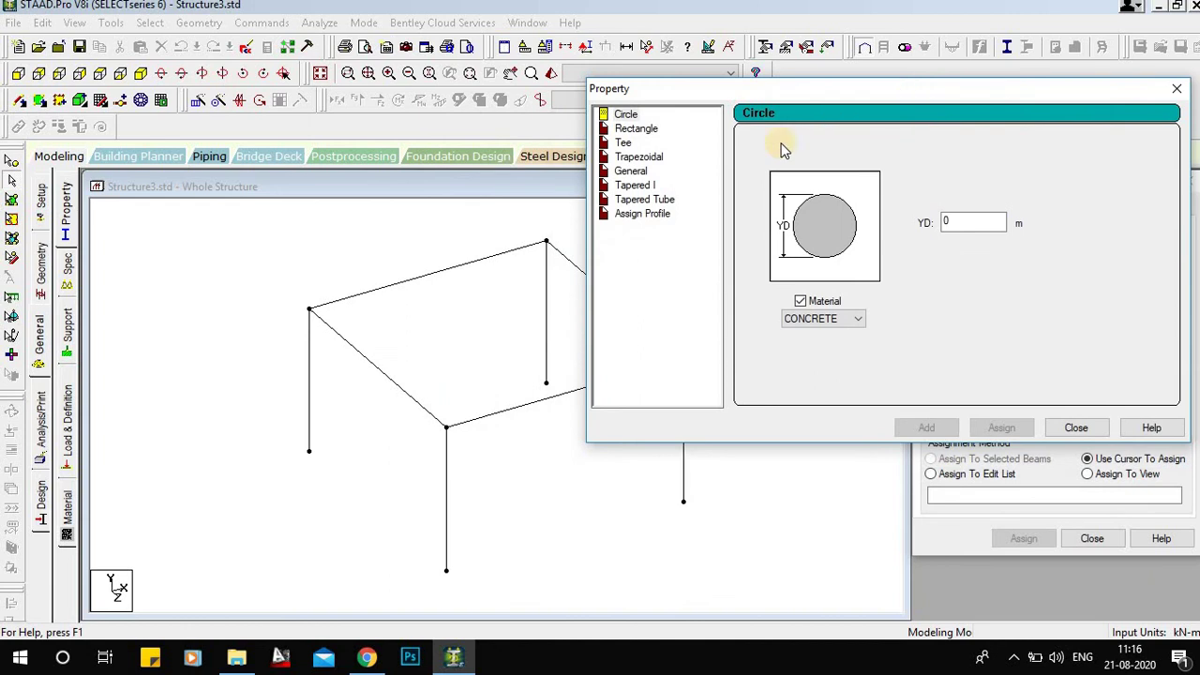
click(448, 321)
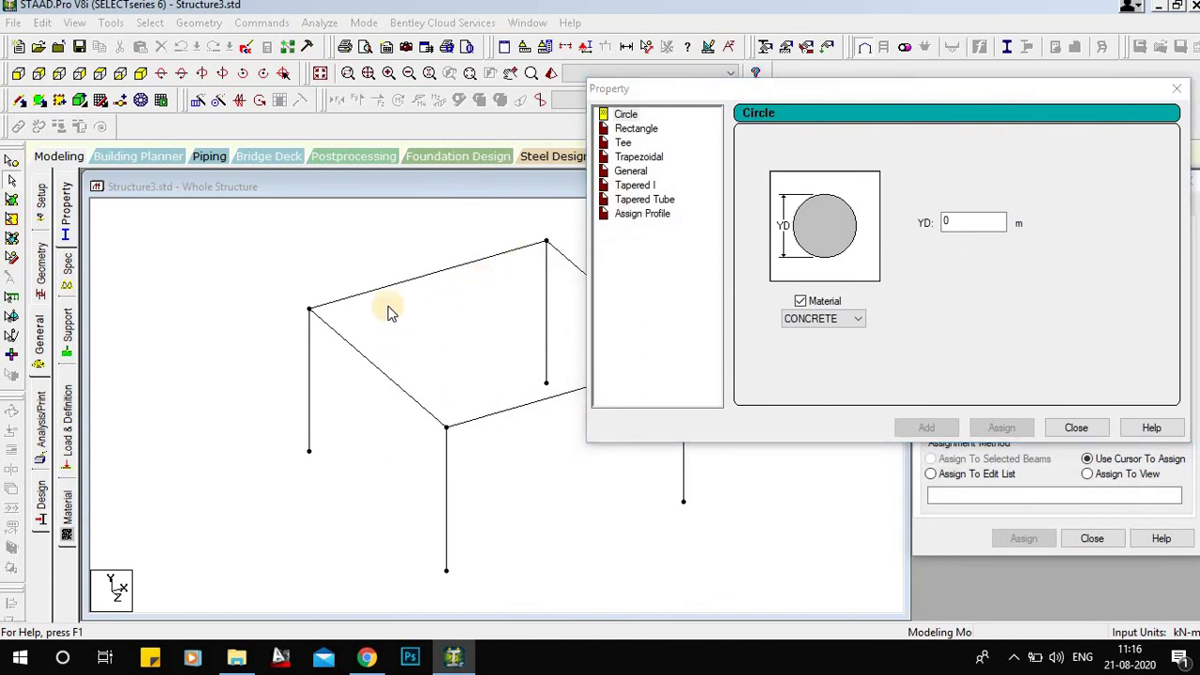
- Look through the Rectangle, Tee, Trapezoidal, General, Tapered I and Tapered Tube section definitions
click(636, 130)
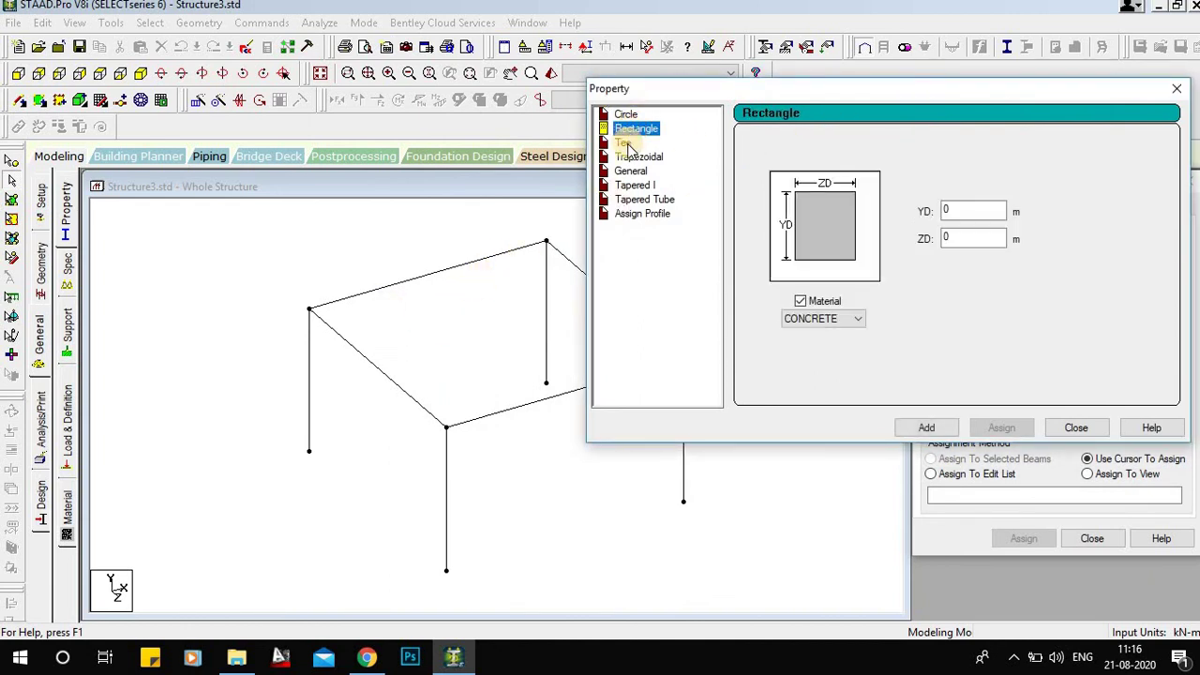
click(625, 143)
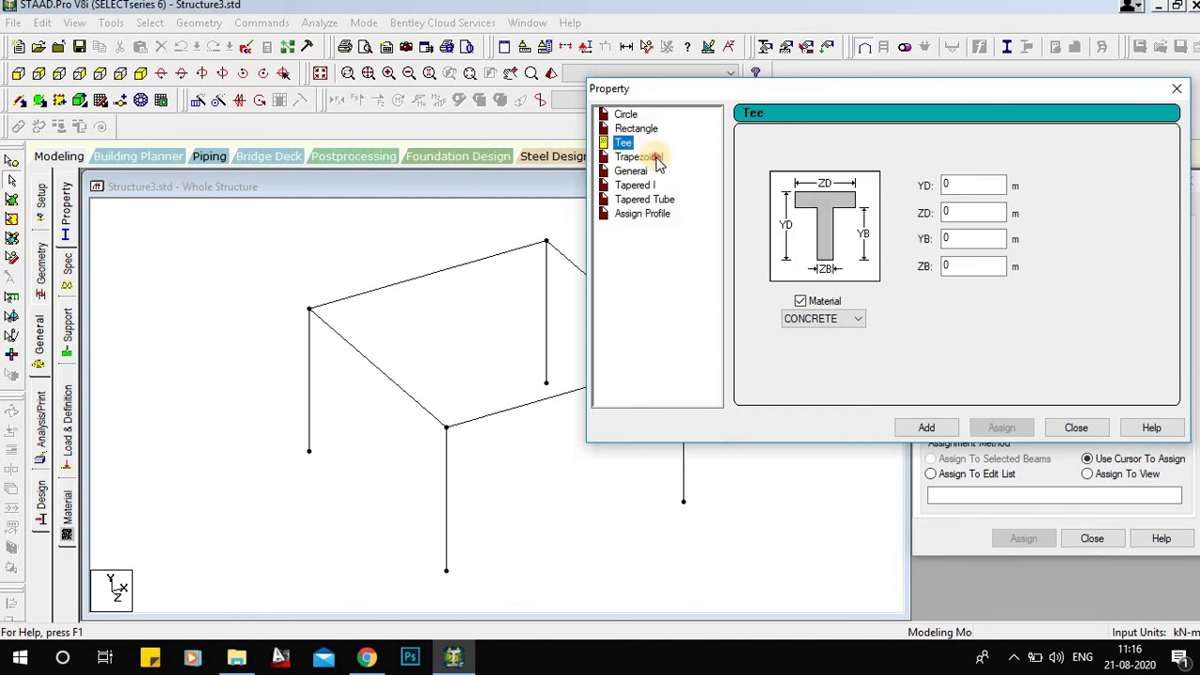
click(656, 158)
click(634, 173)
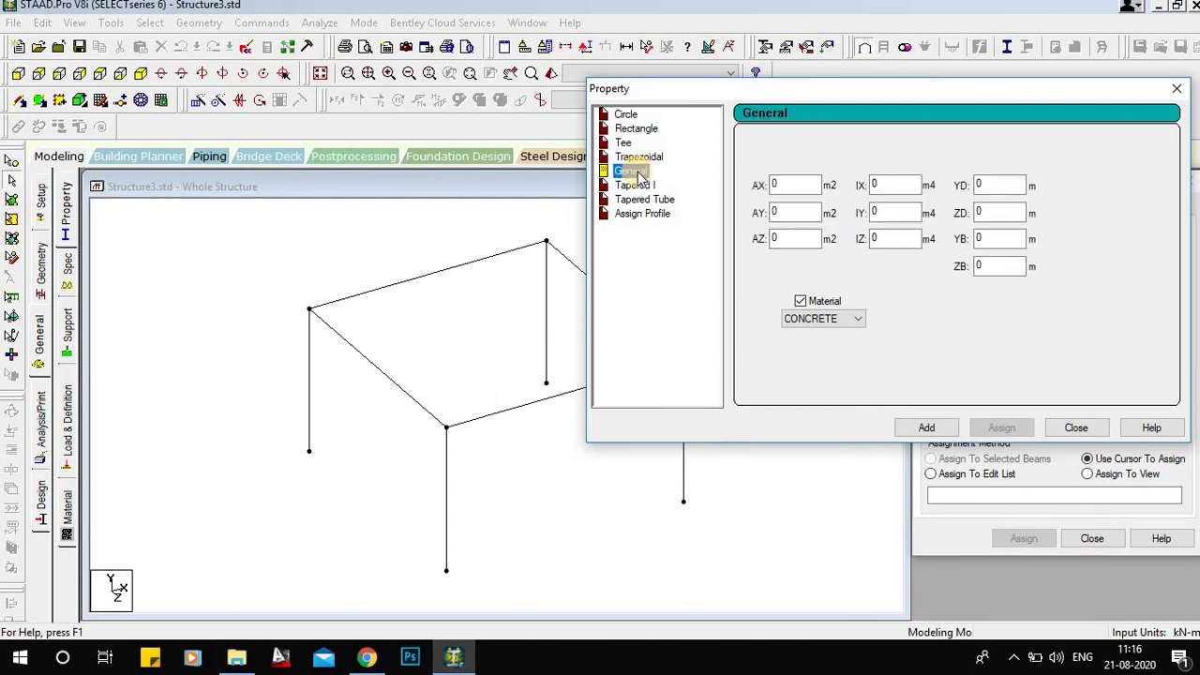
click(652, 189)
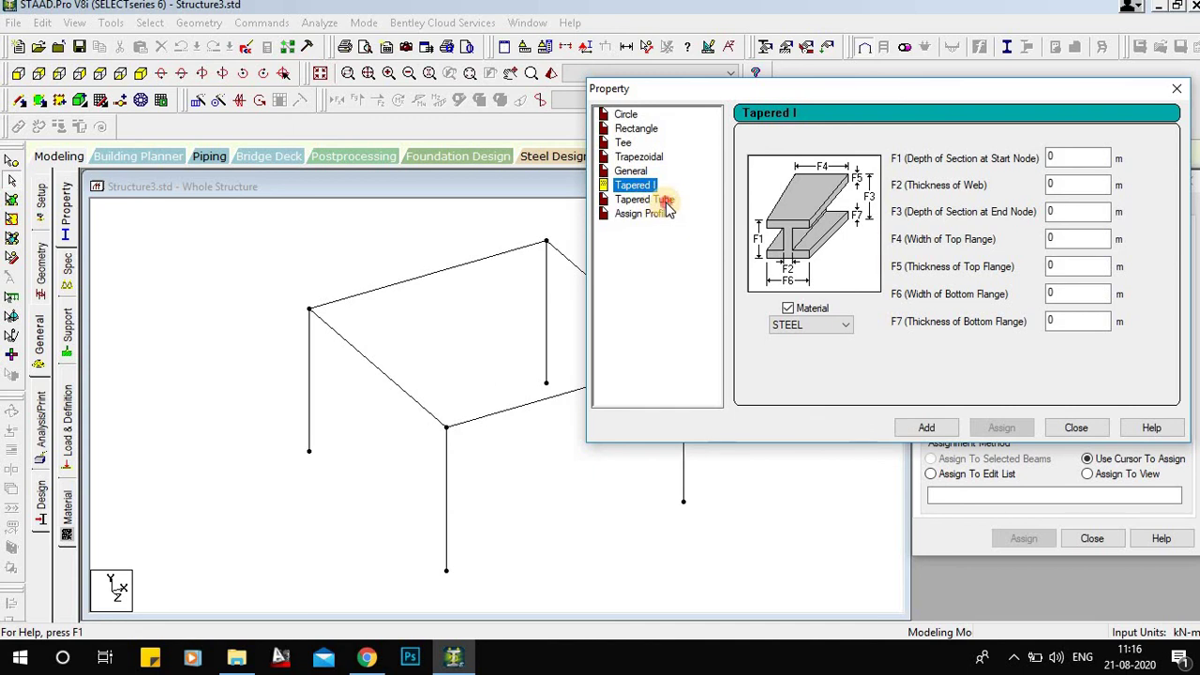
click(666, 200)
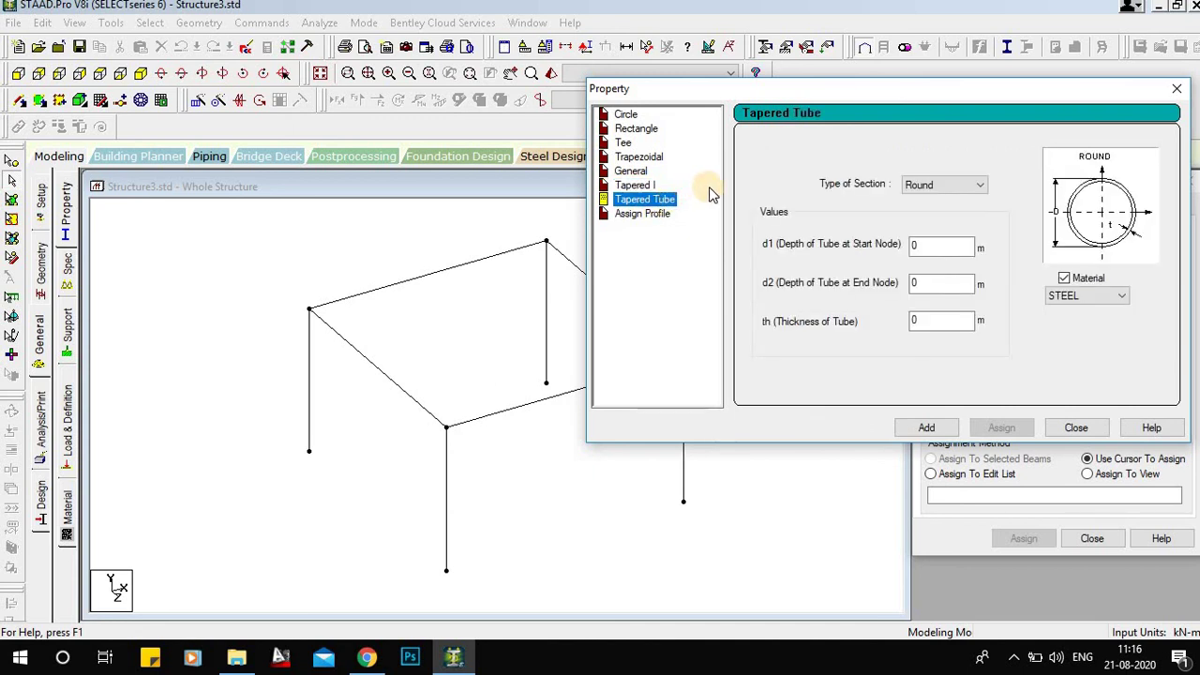
- Choose a Rectangle section and set its depth YD to 0.5 m and its width ZD to 0.23 m
click(647, 130)
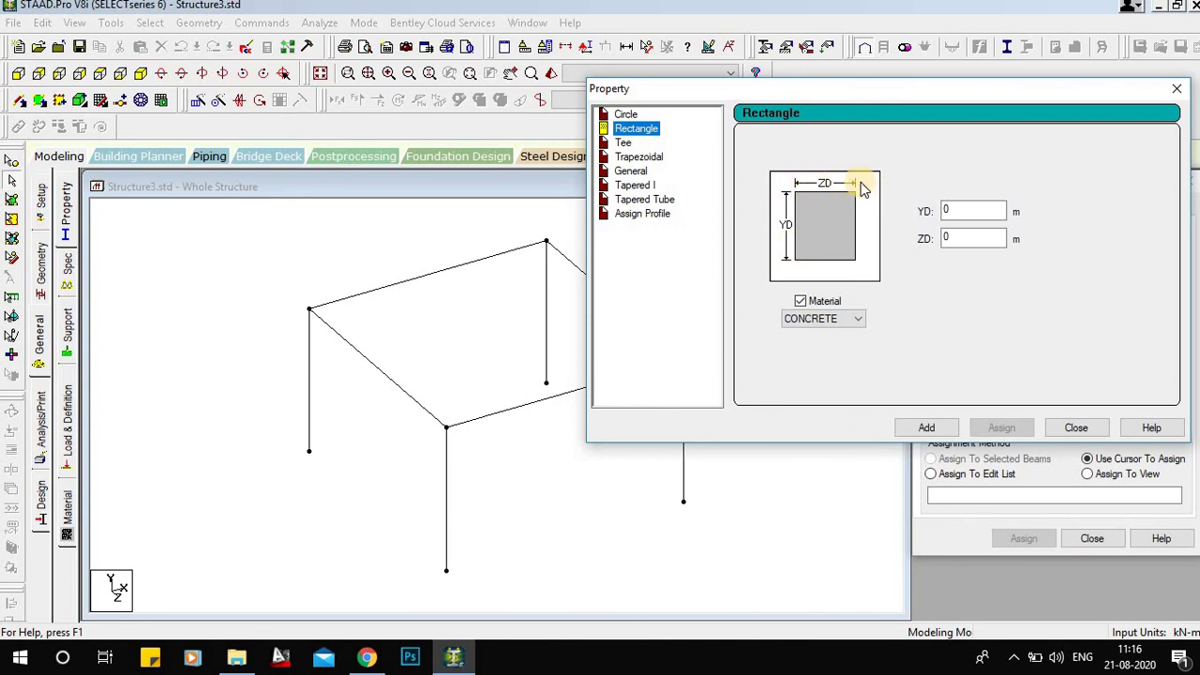
click(943, 209)
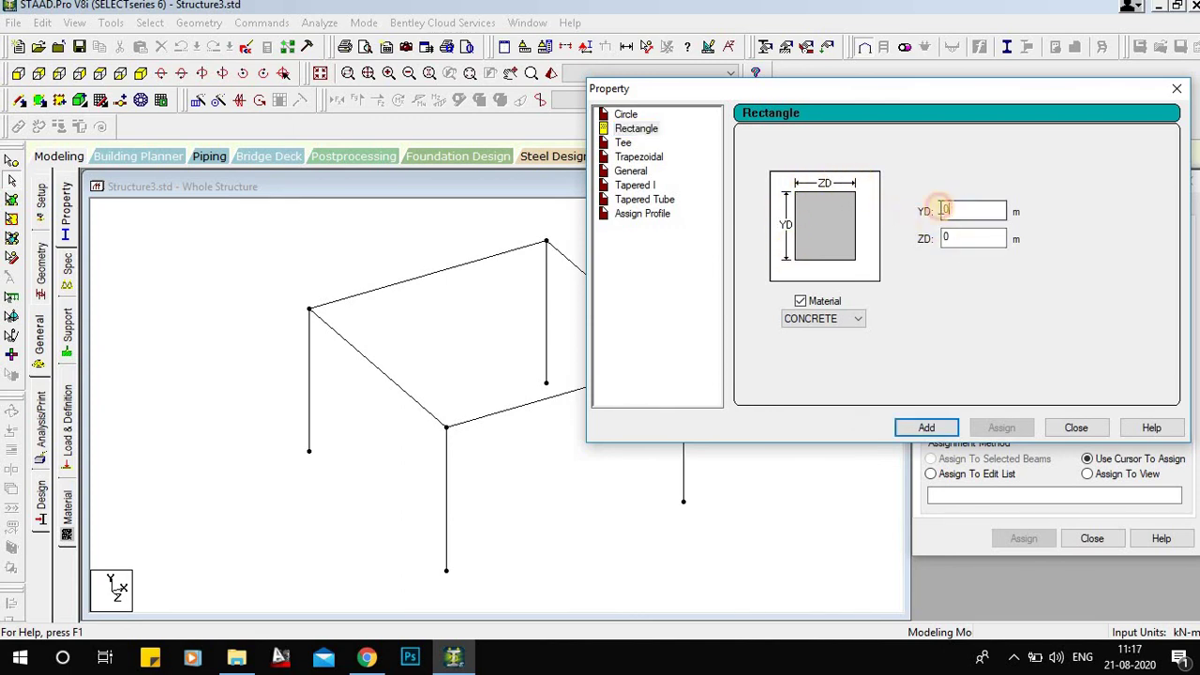
double_click(943, 209)
text(0)
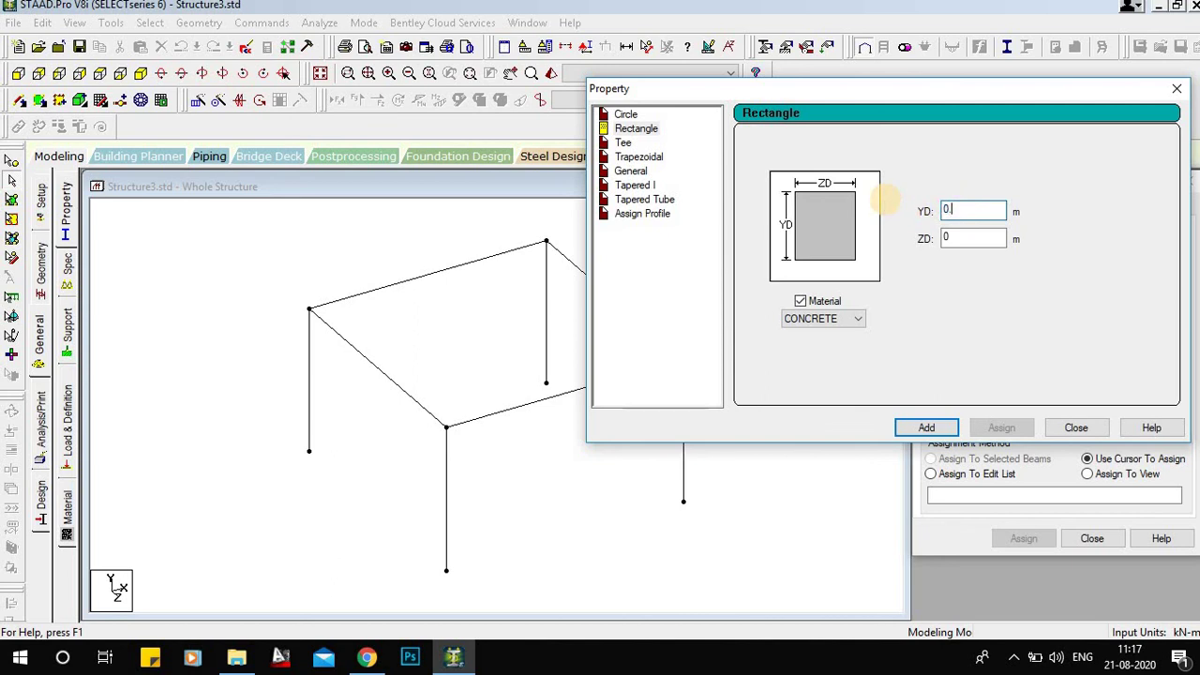
double_click(949, 209)
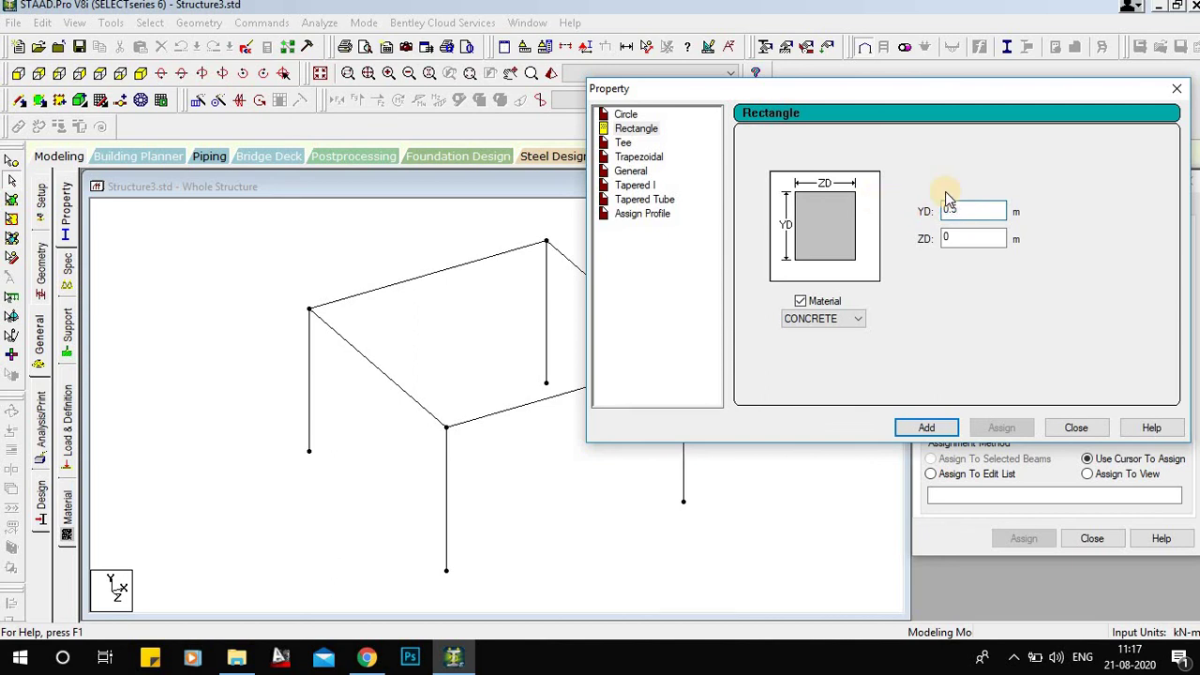
double_click(964, 236)
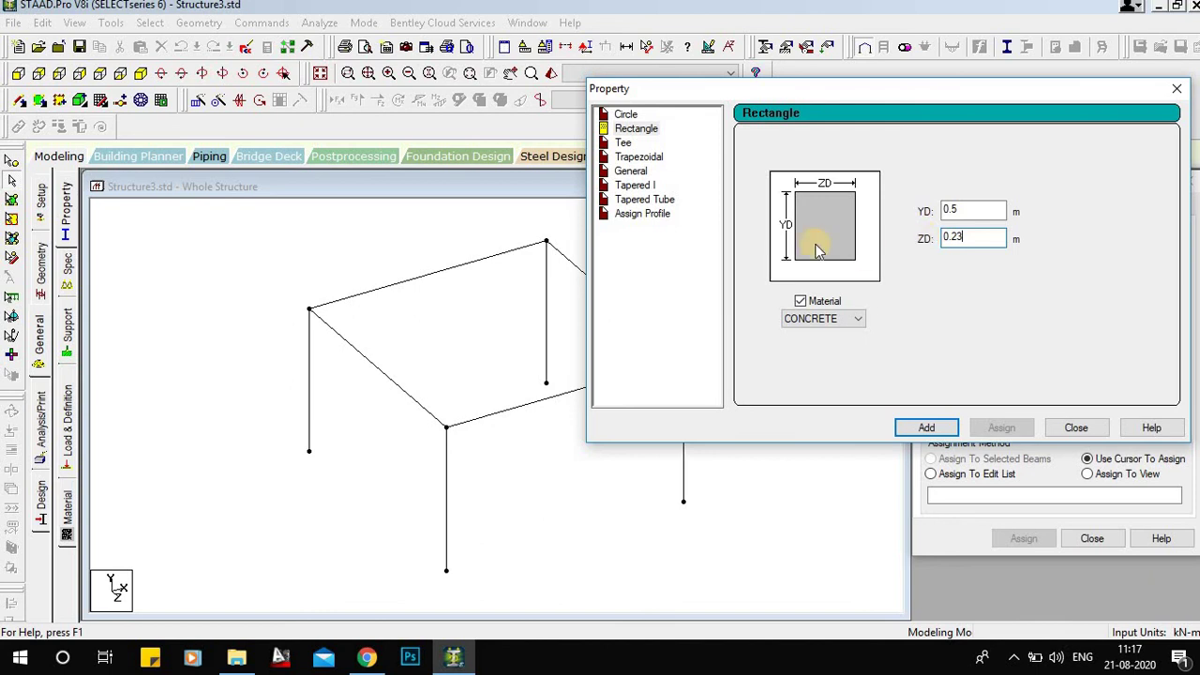
click(966, 238)
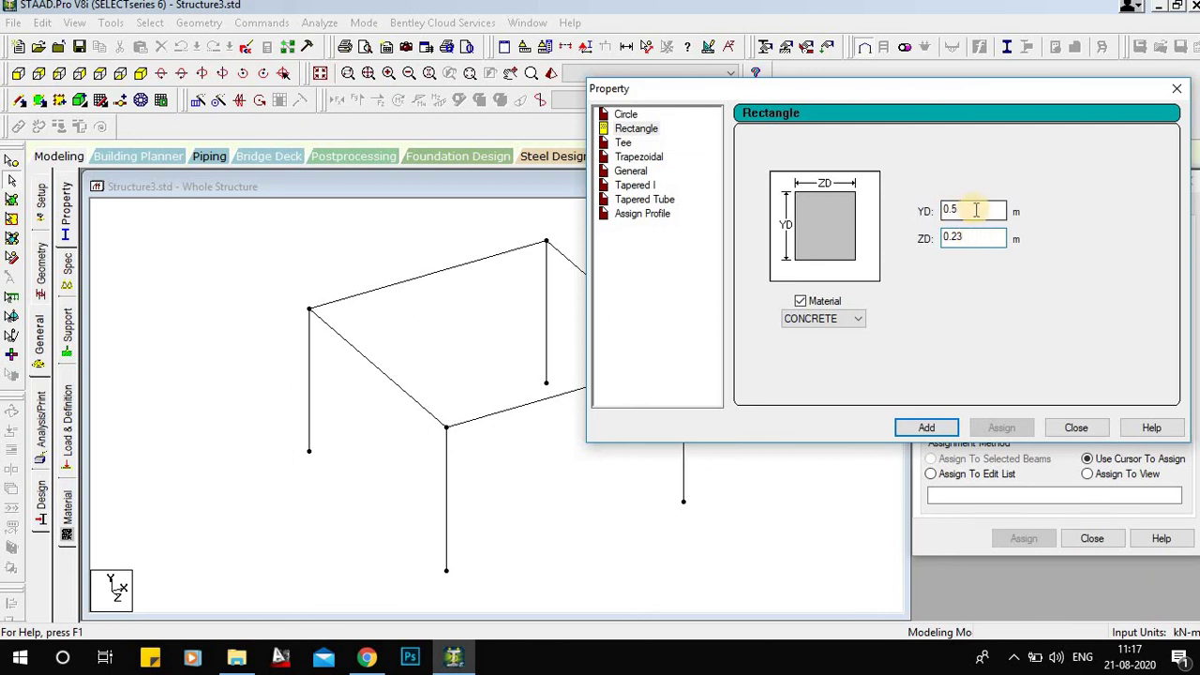
click(975, 210)
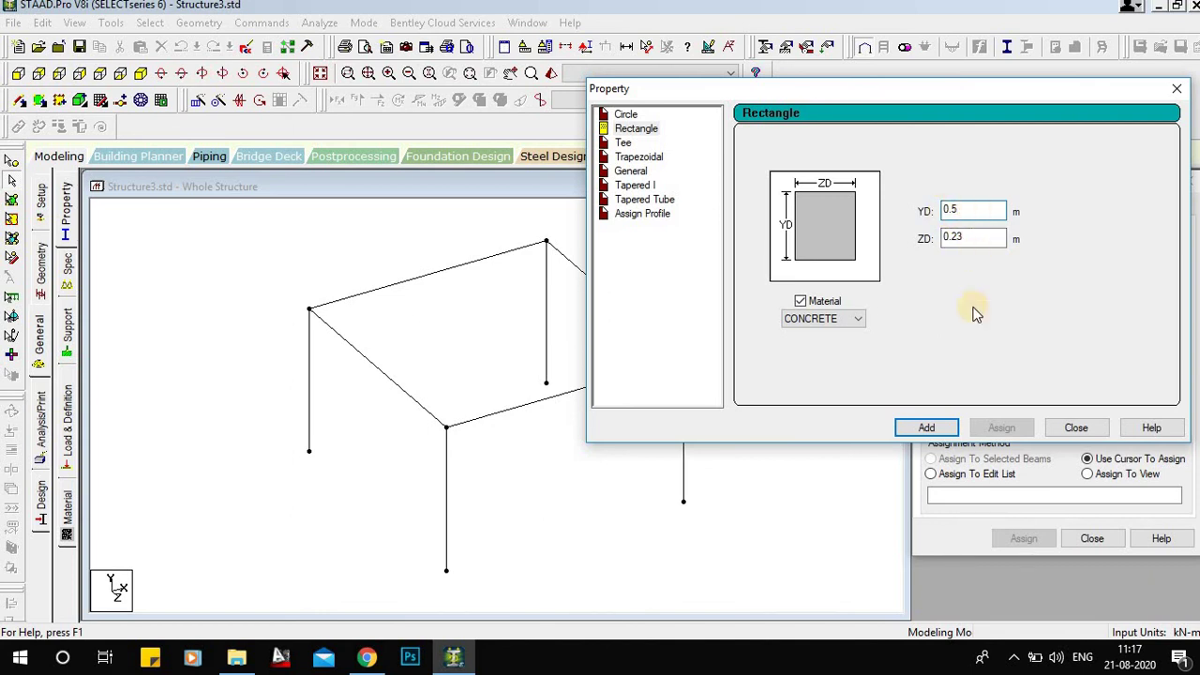
- Select CONCRETE as the rectangular section's material, add the section to the property list and close the definition dialog
click(943, 428)
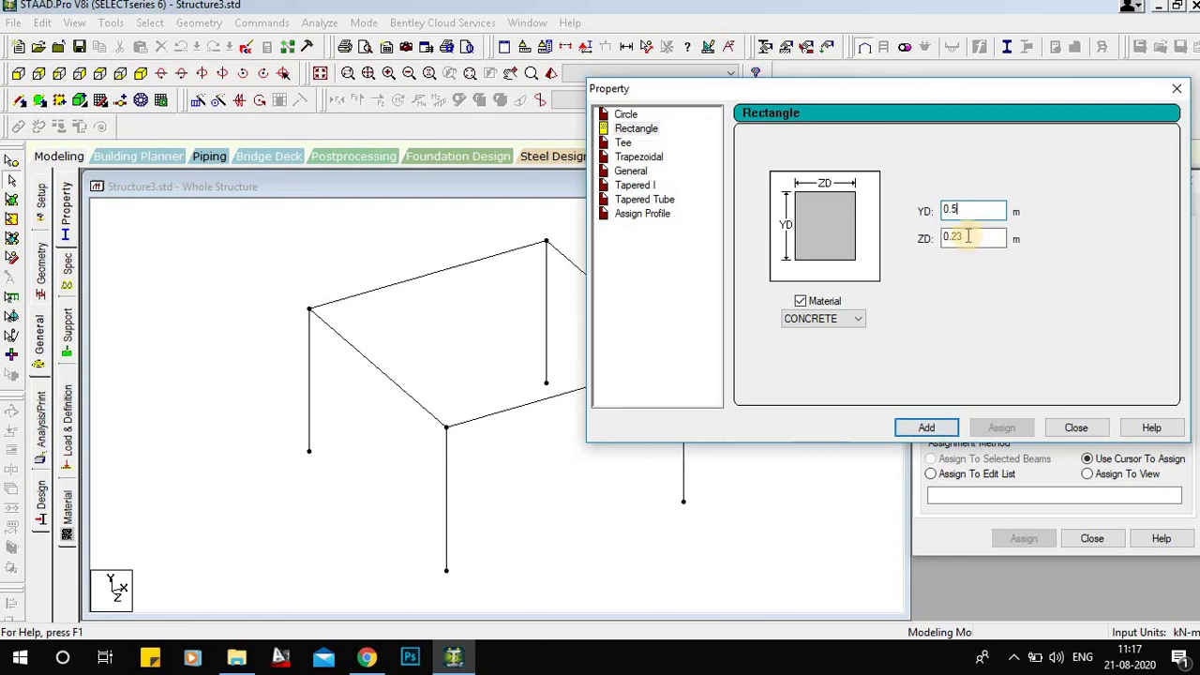
click(855, 319)
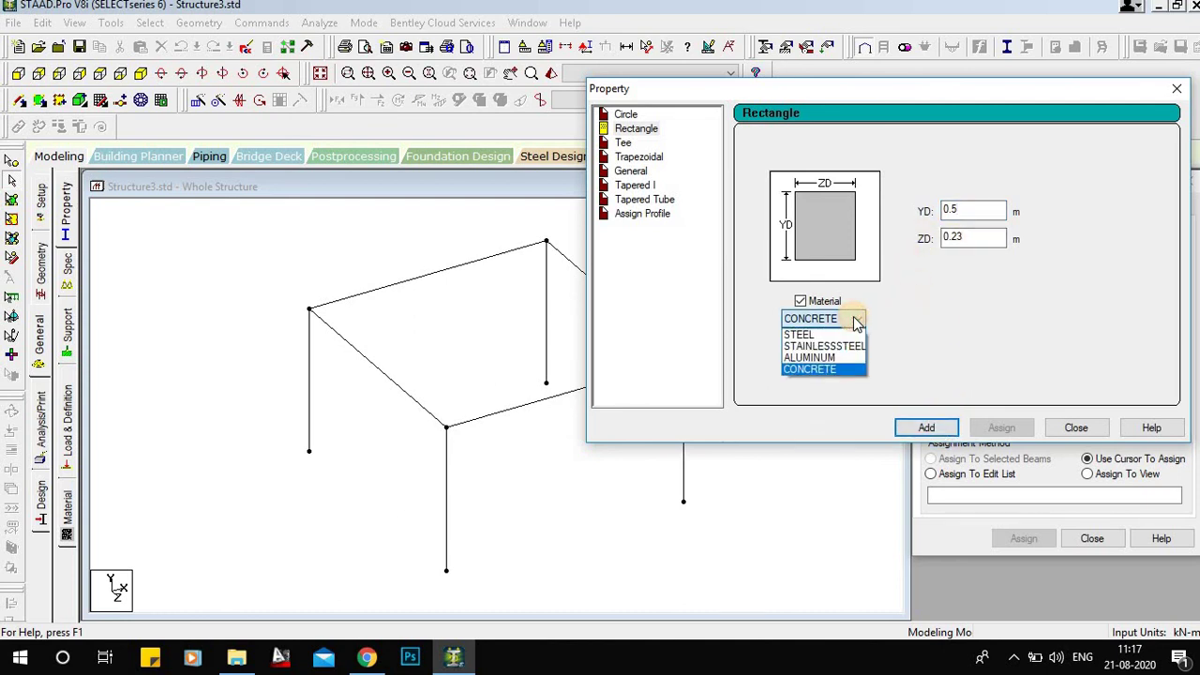
click(835, 371)
click(925, 428)
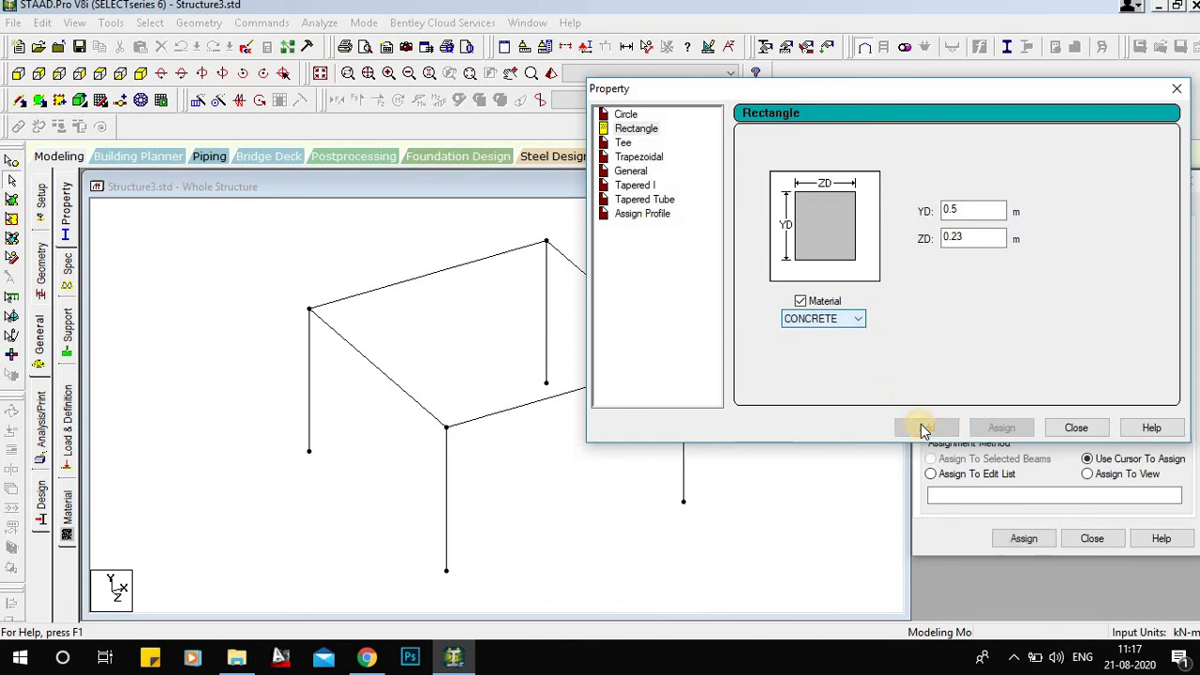
click(1077, 428)
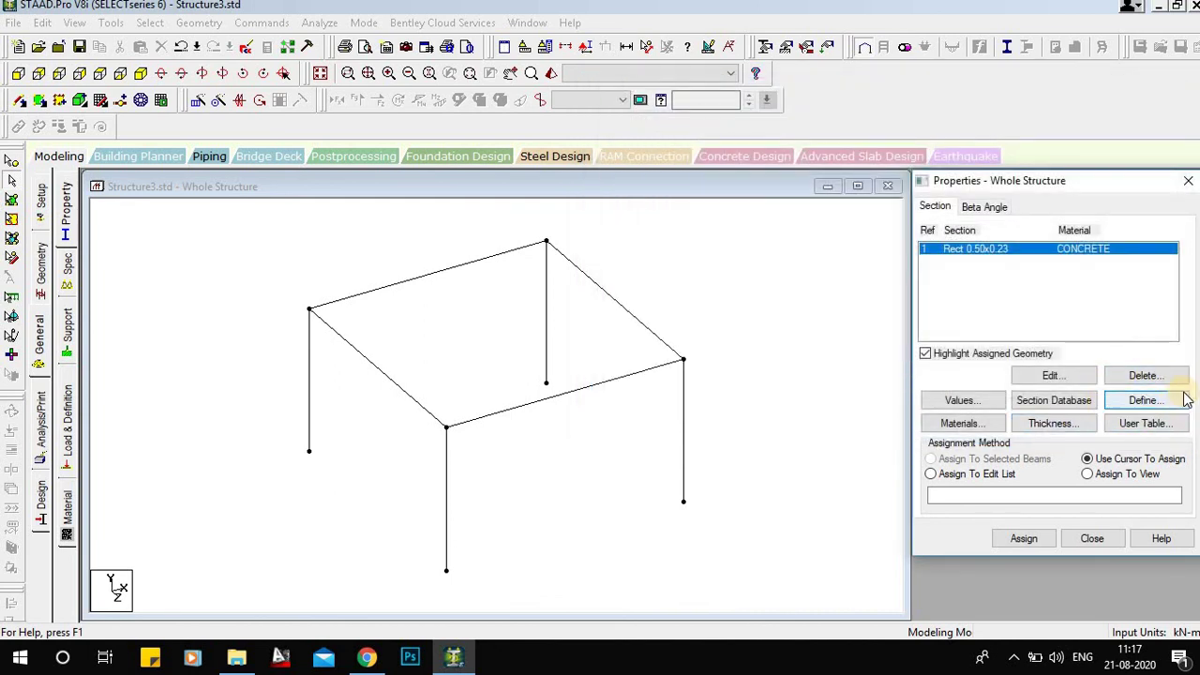
- Assign the Rect 0.50x0.23 concrete section to the front top beam using the Assign To Selected Beams method
click(1116, 400)
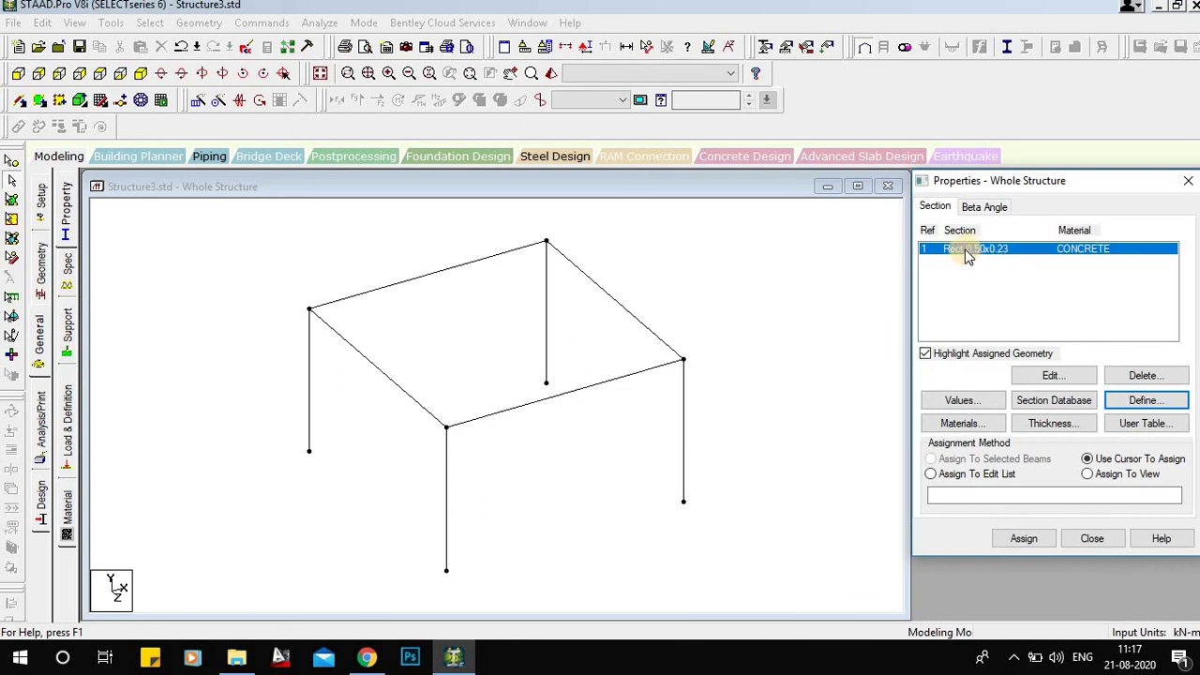
click(666, 396)
drag(666, 396, 659, 381)
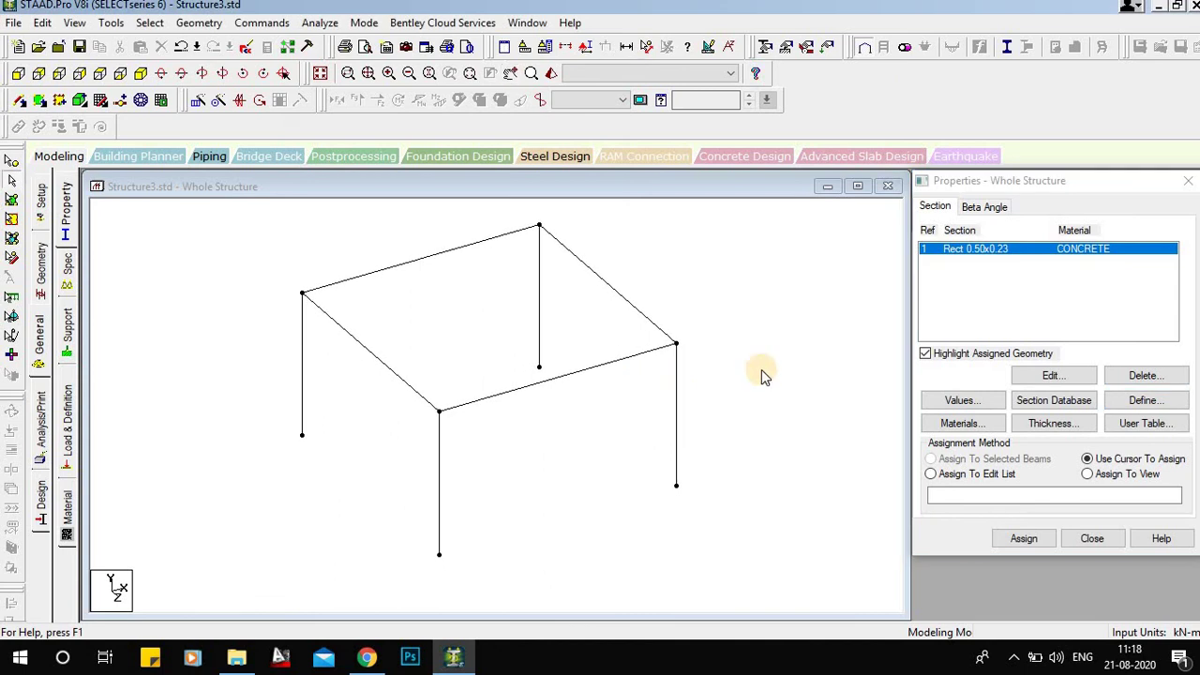
click(981, 249)
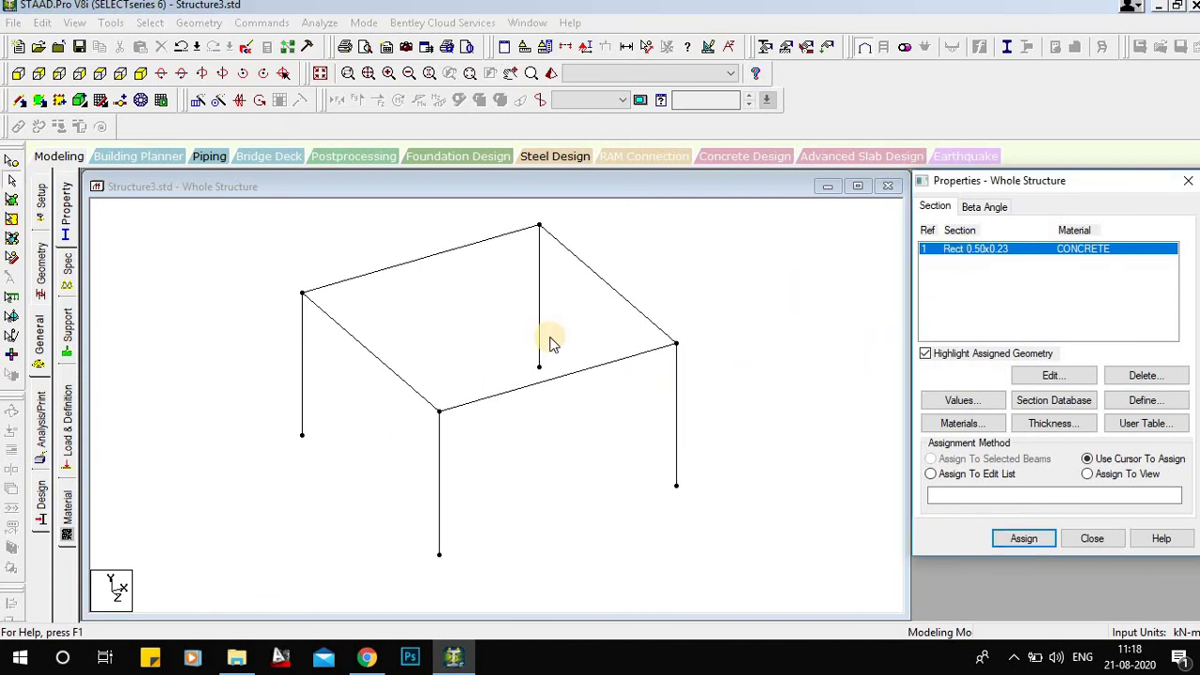
click(530, 388)
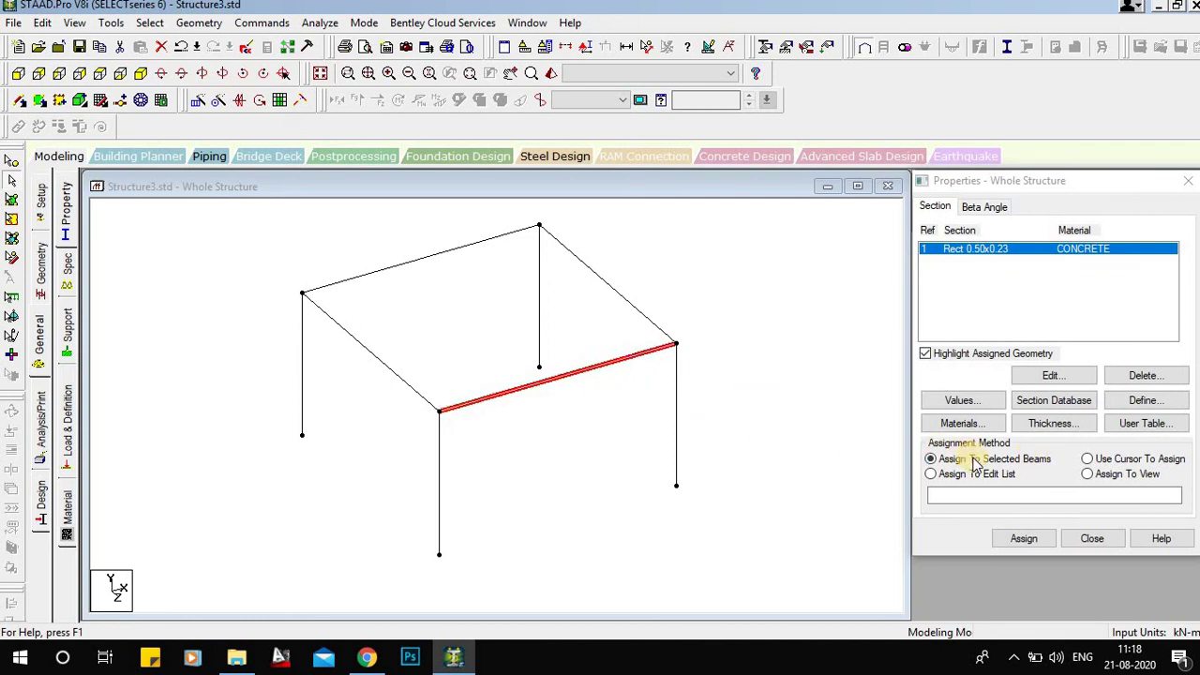
click(1024, 538)
click(1080, 413)
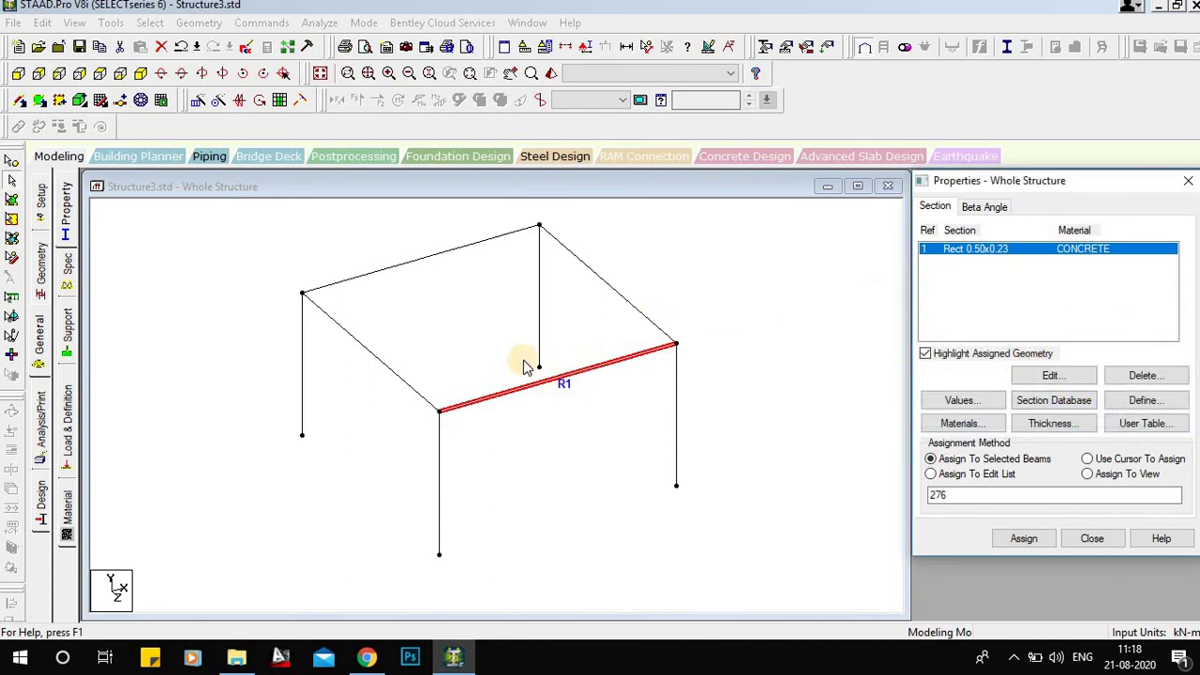
- Assign the Rect 0.50x0.23 section to the right and rear top beams with the Use Cursor To Assign method
click(568, 398)
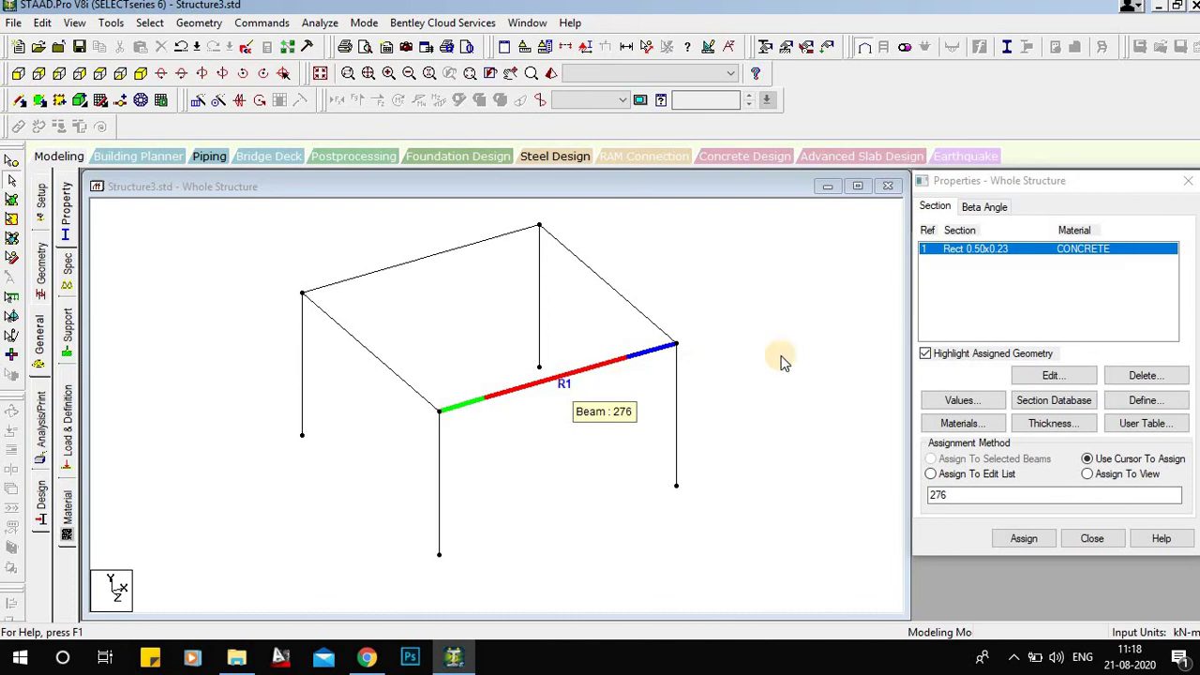
click(971, 255)
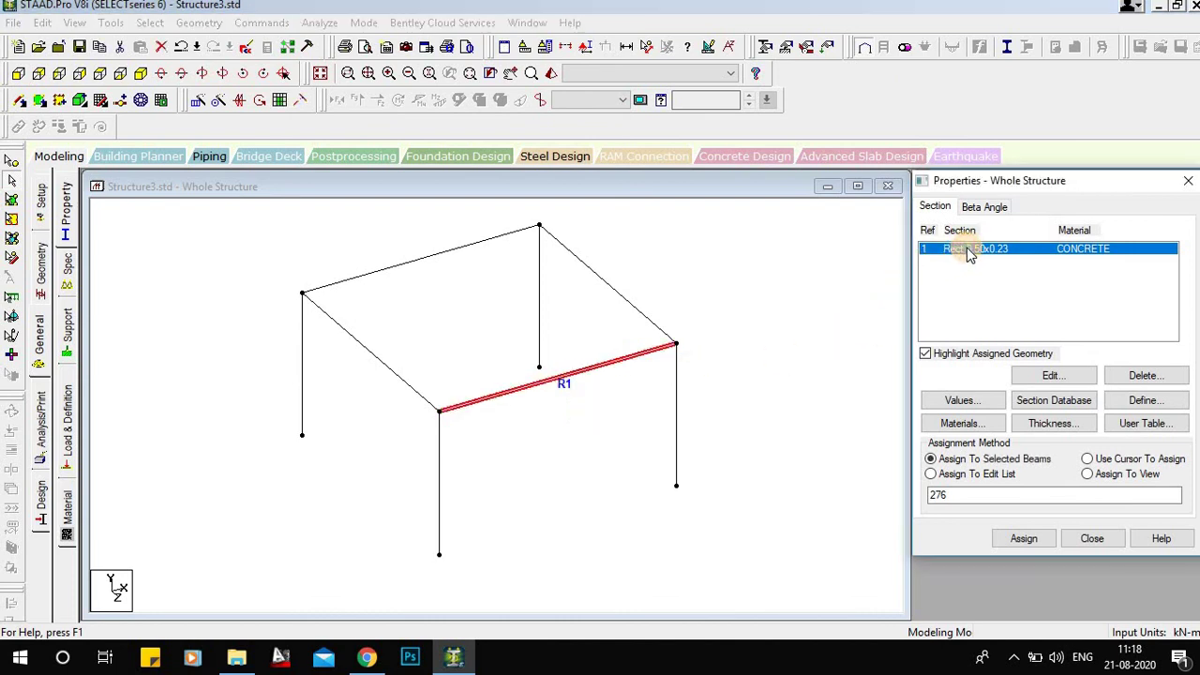
click(952, 458)
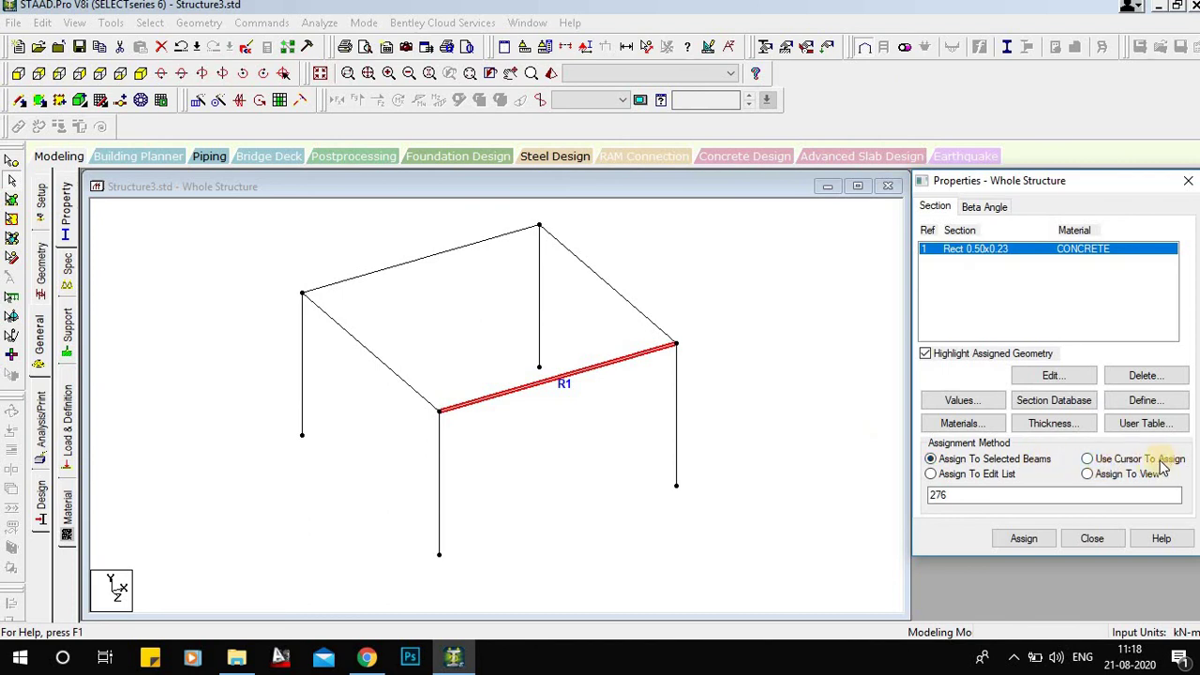
click(1087, 459)
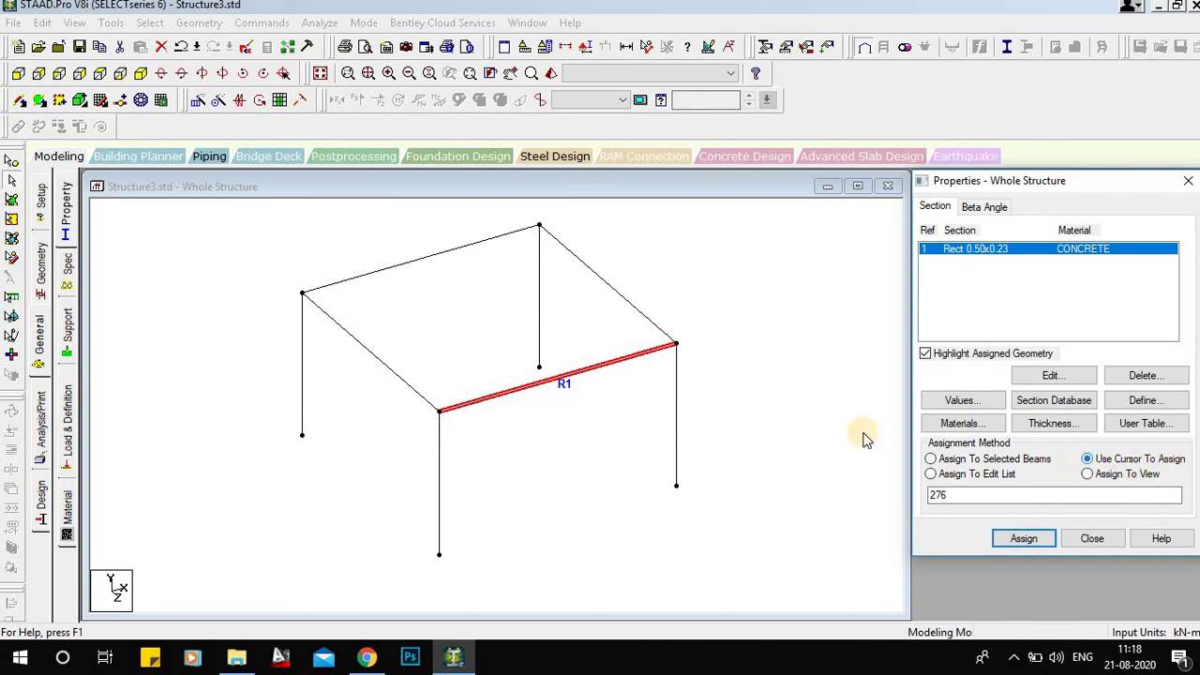
click(628, 304)
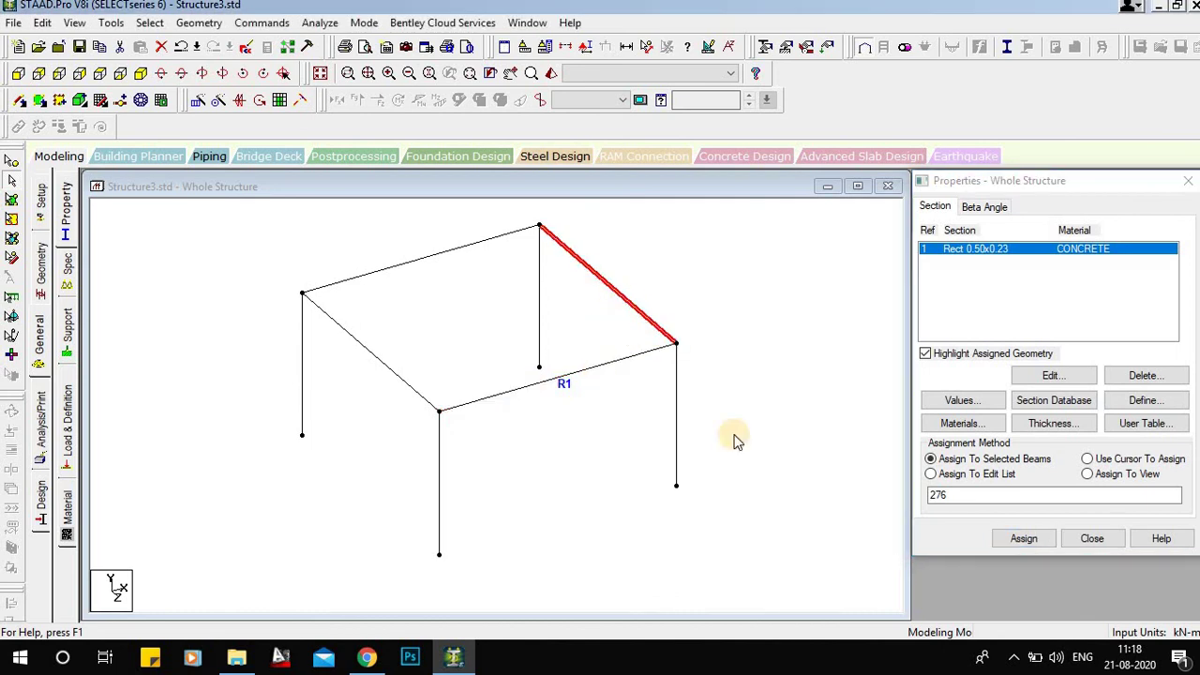
click(1024, 539)
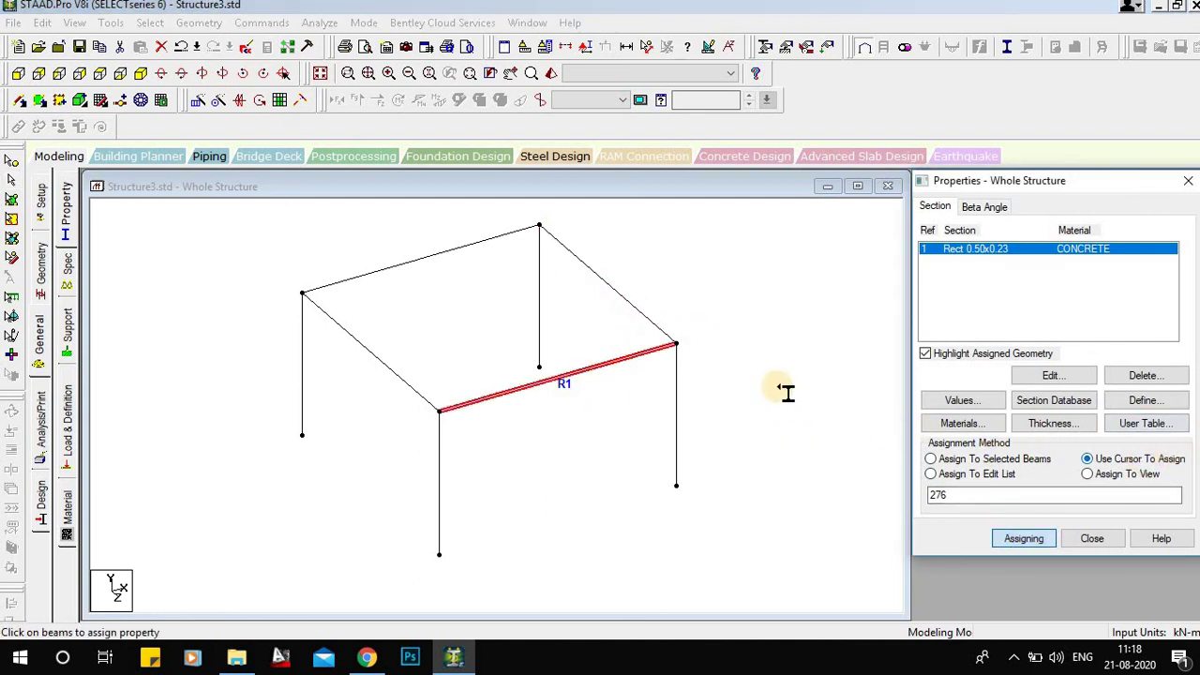
click(622, 299)
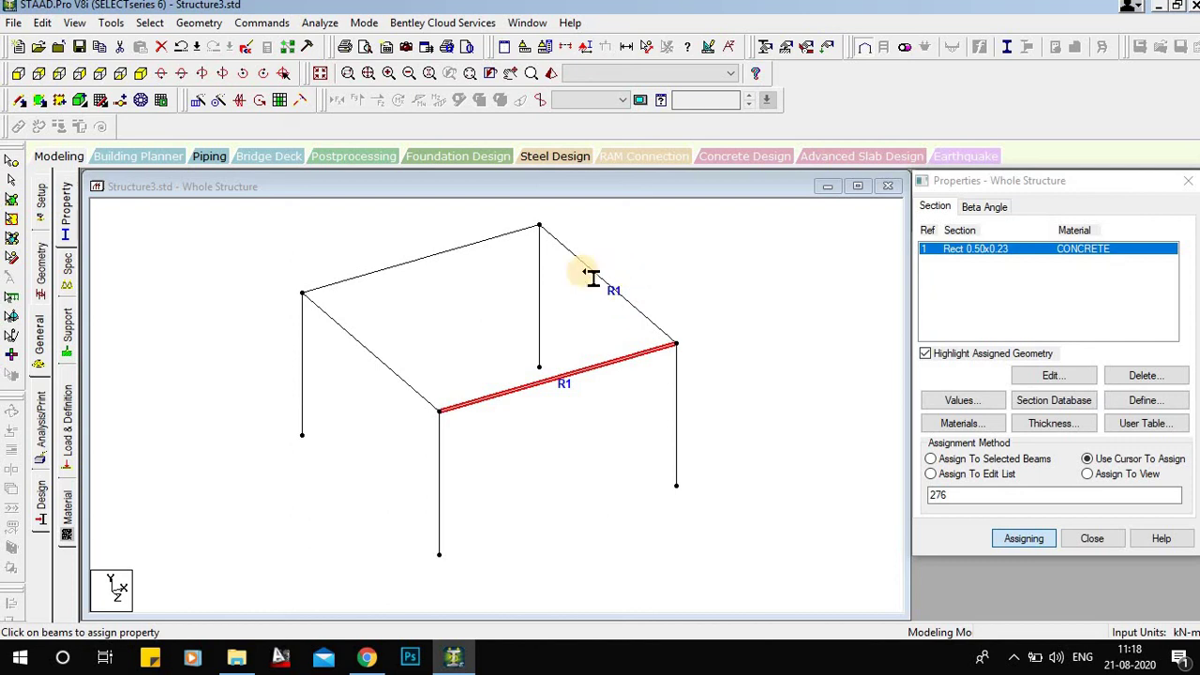
click(446, 253)
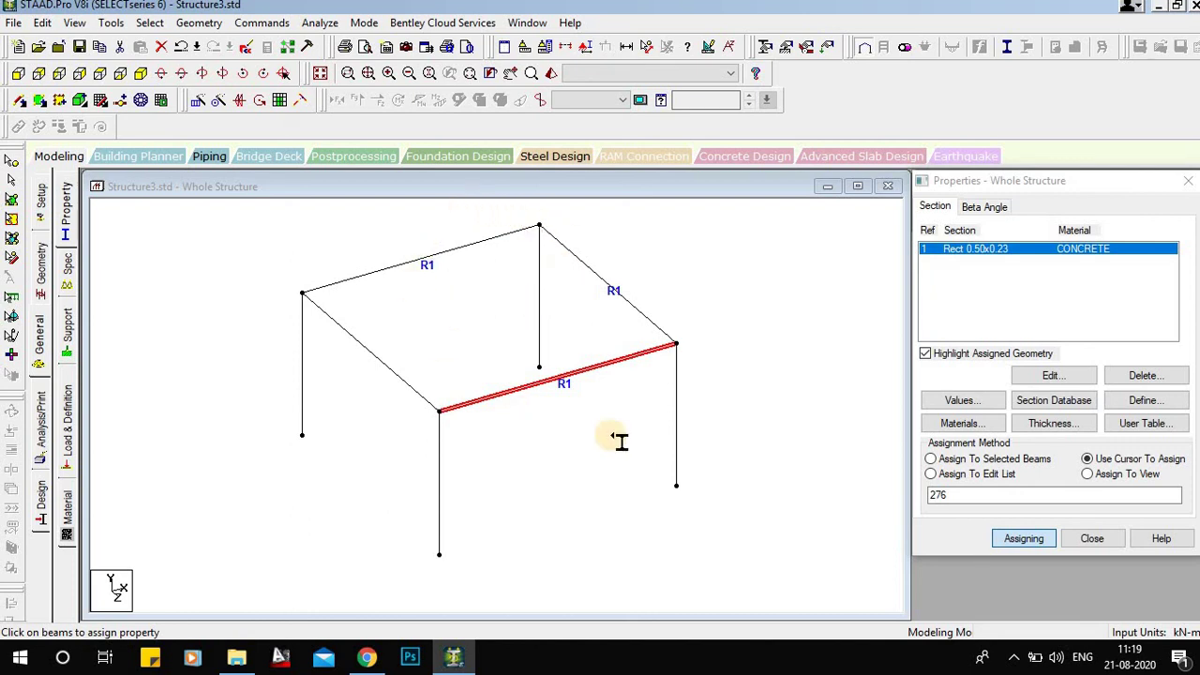
- Display the beam numbers and assign the Rect 0.50x0.23 section to beam 451 with the Assign To Edit List method
click(931, 476)
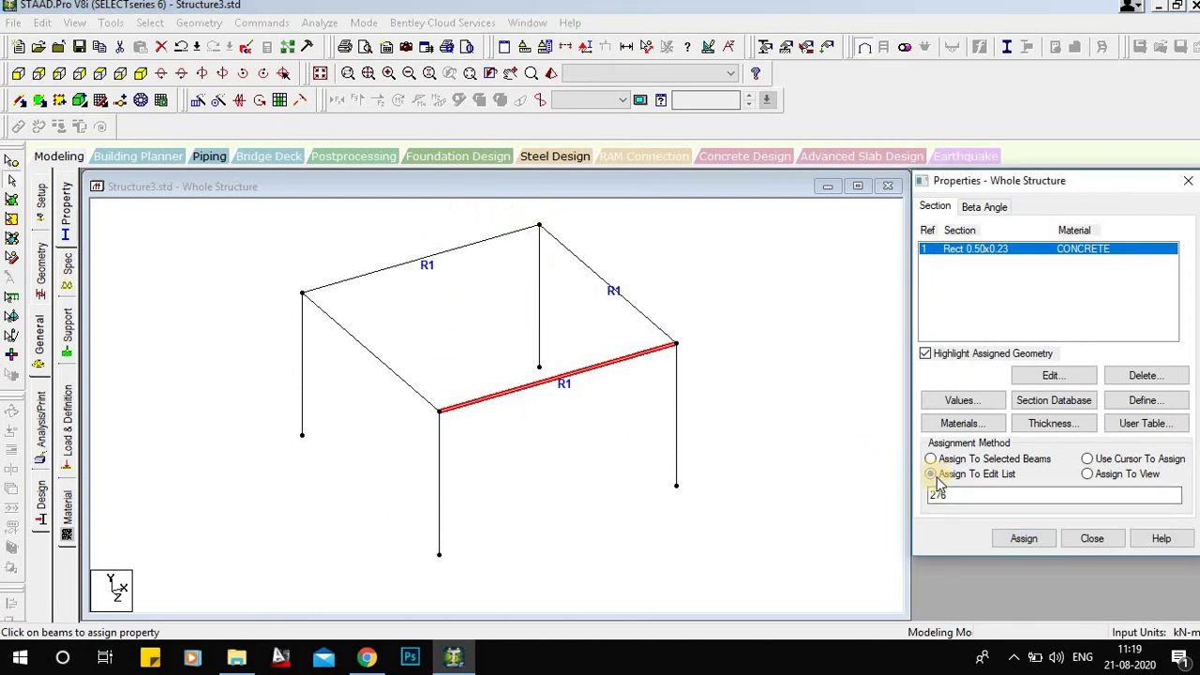
click(628, 460)
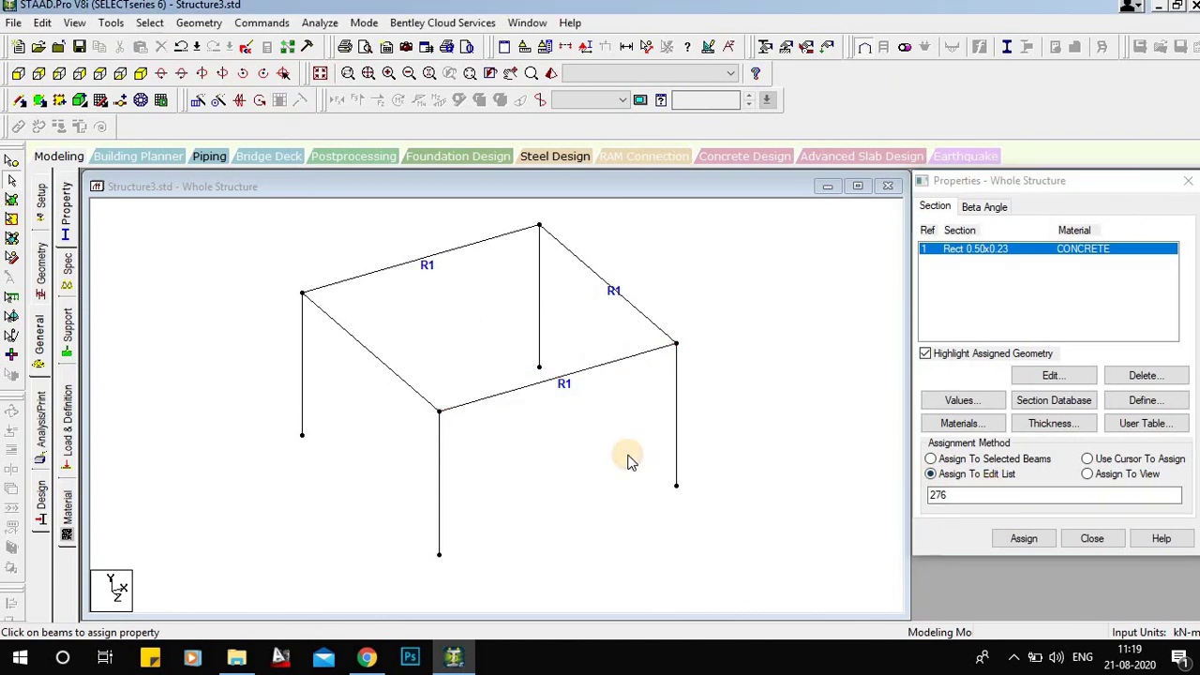
key(shift+b)
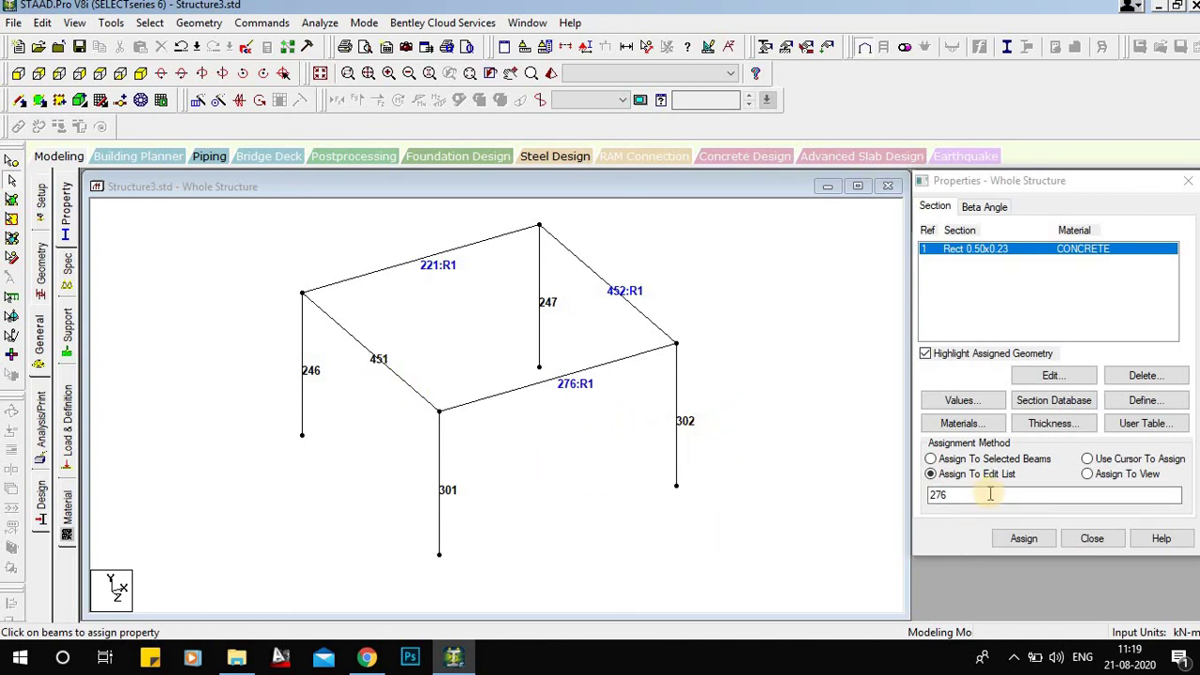
double_click(939, 495)
text(45)
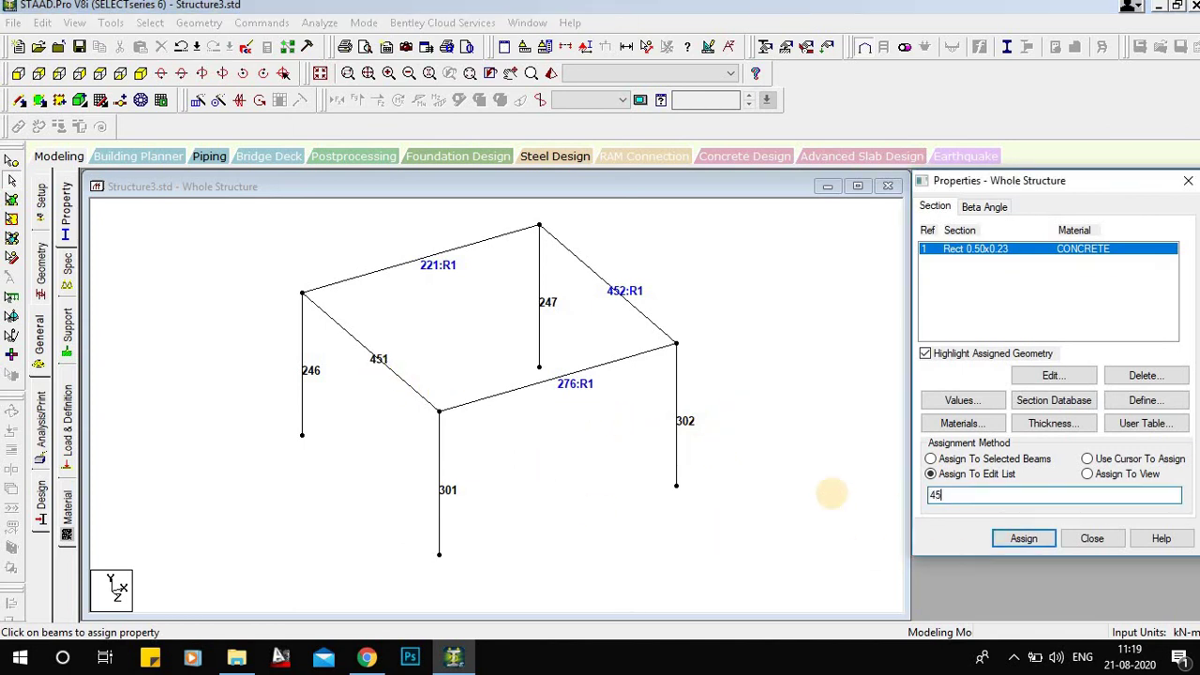
text(1)
click(1024, 538)
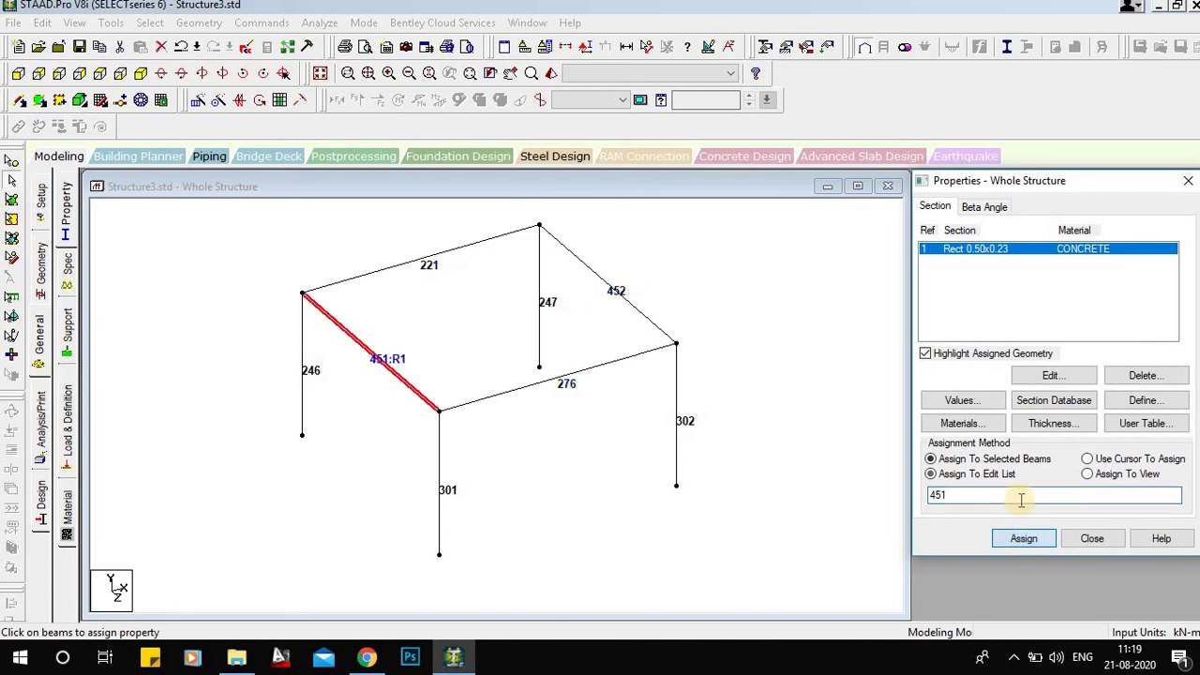
- Accept the auto save and assign the Rect 0.50x0.23 section to all members of the frame with the Assign To View method
click(950, 477)
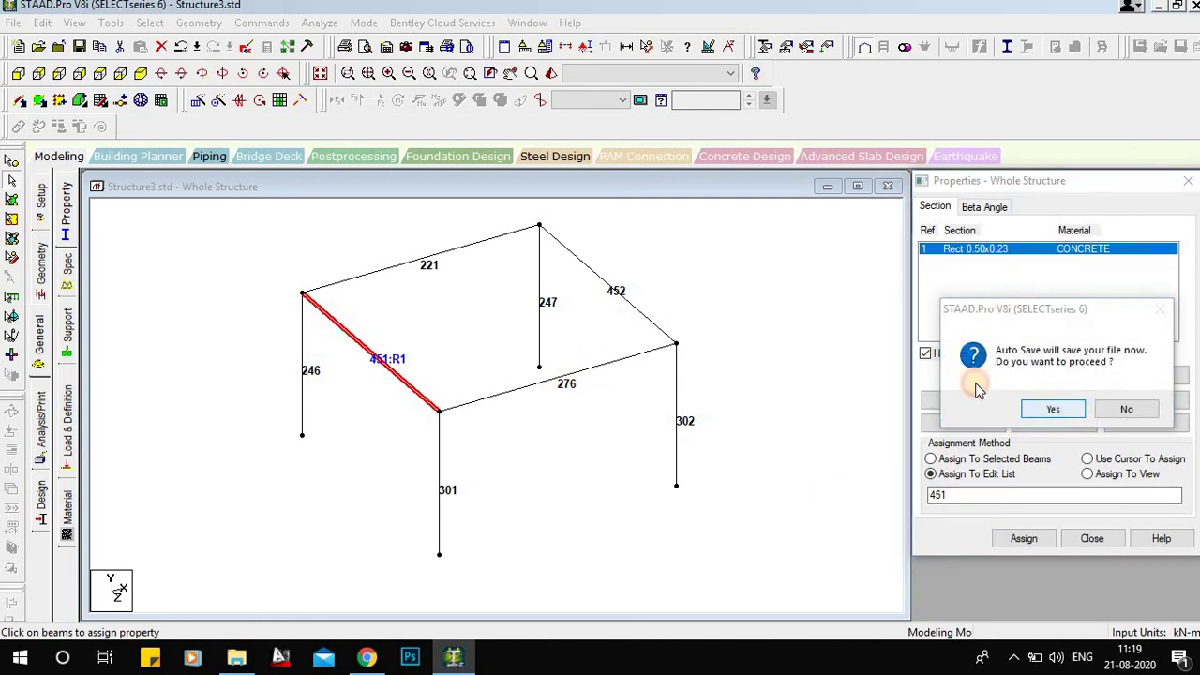
click(1049, 410)
click(494, 348)
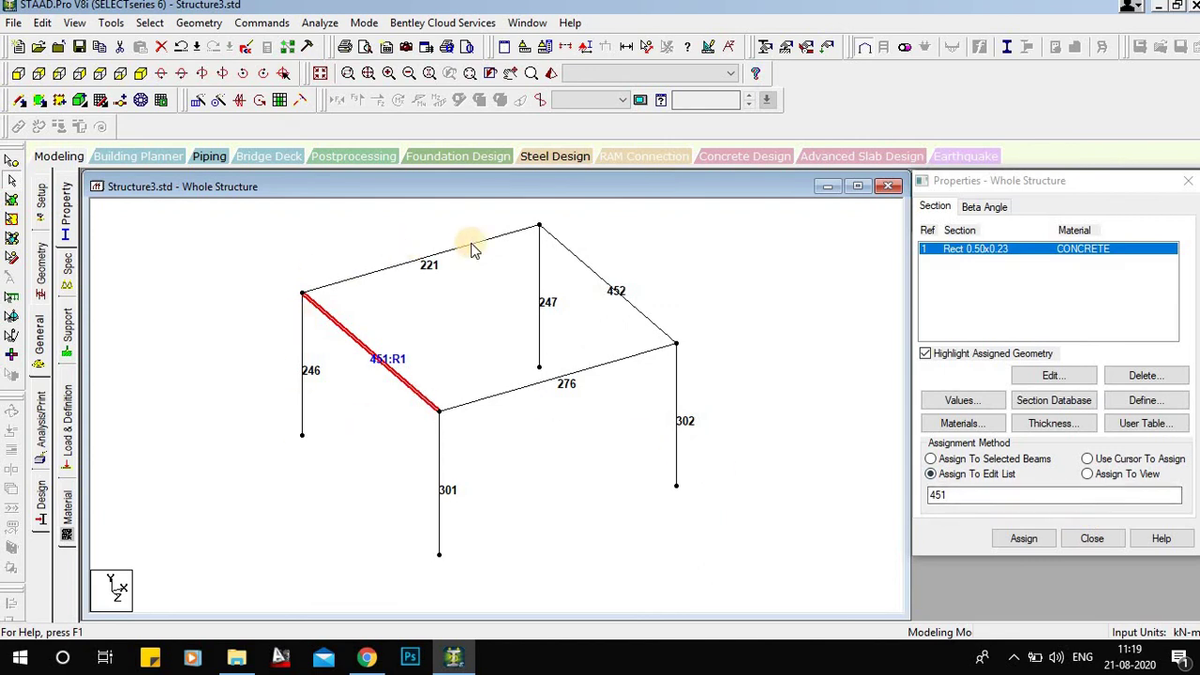
click(1088, 474)
click(1027, 541)
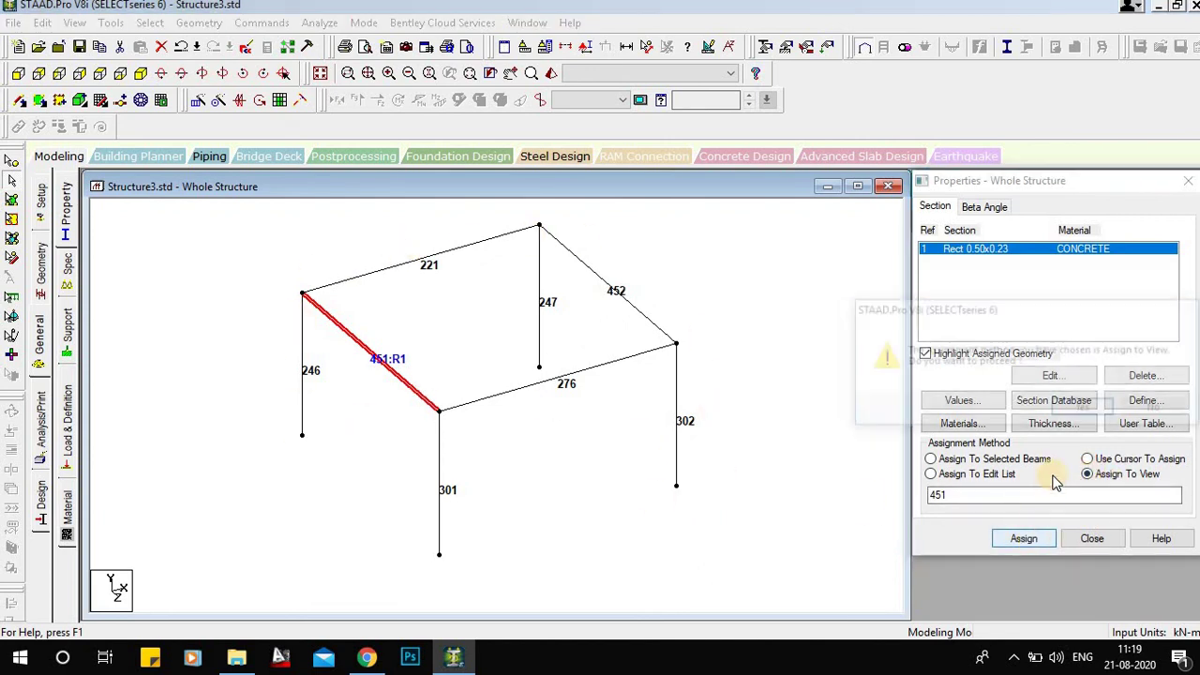
click(1004, 407)
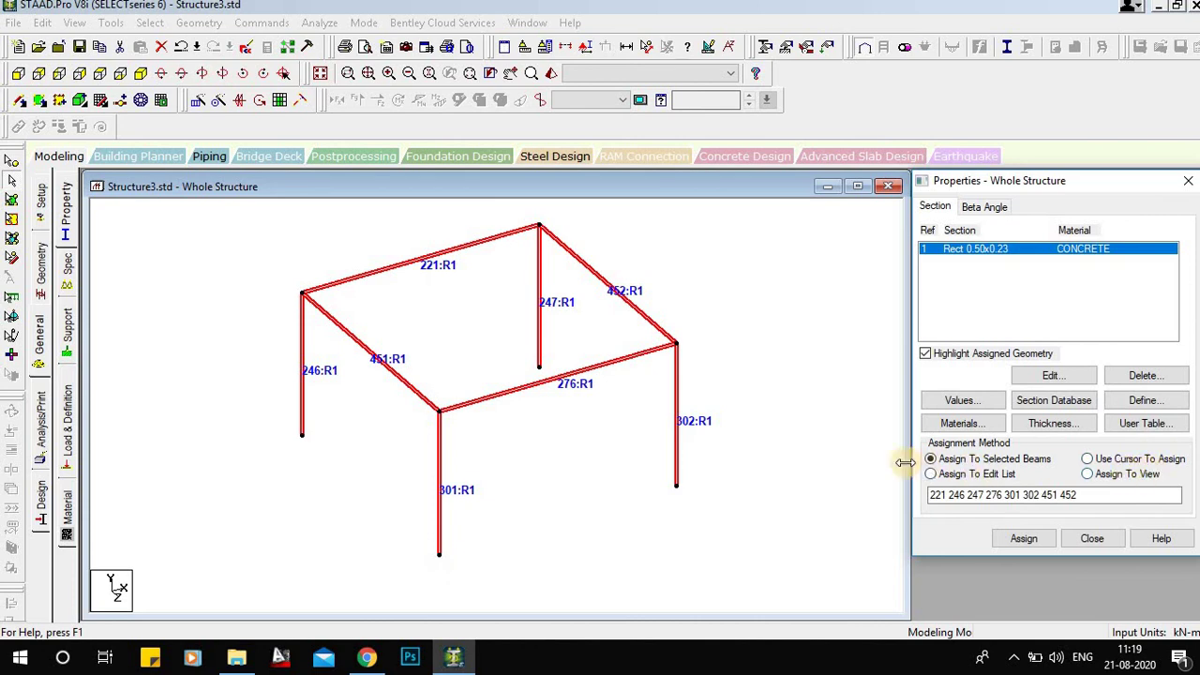
- Clear the member selection, open a maximized 3D rendered view of the structure and examine the frame's members from several angles
click(1086, 459)
click(520, 428)
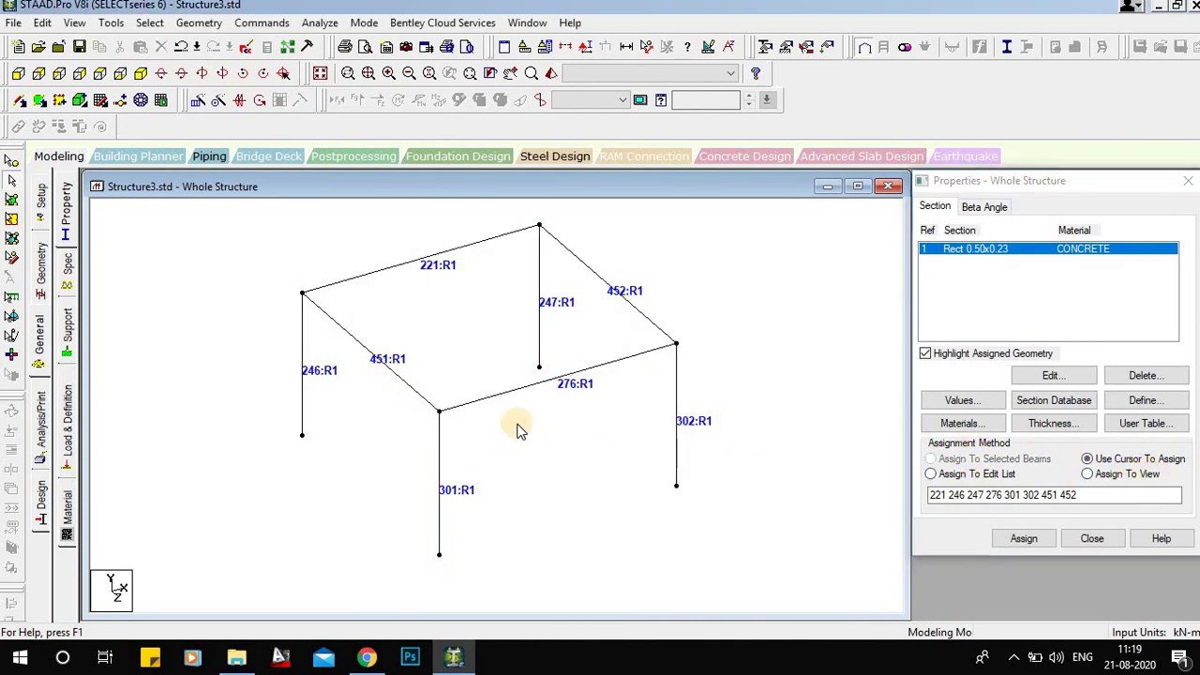
scroll(530, 434, up, 3)
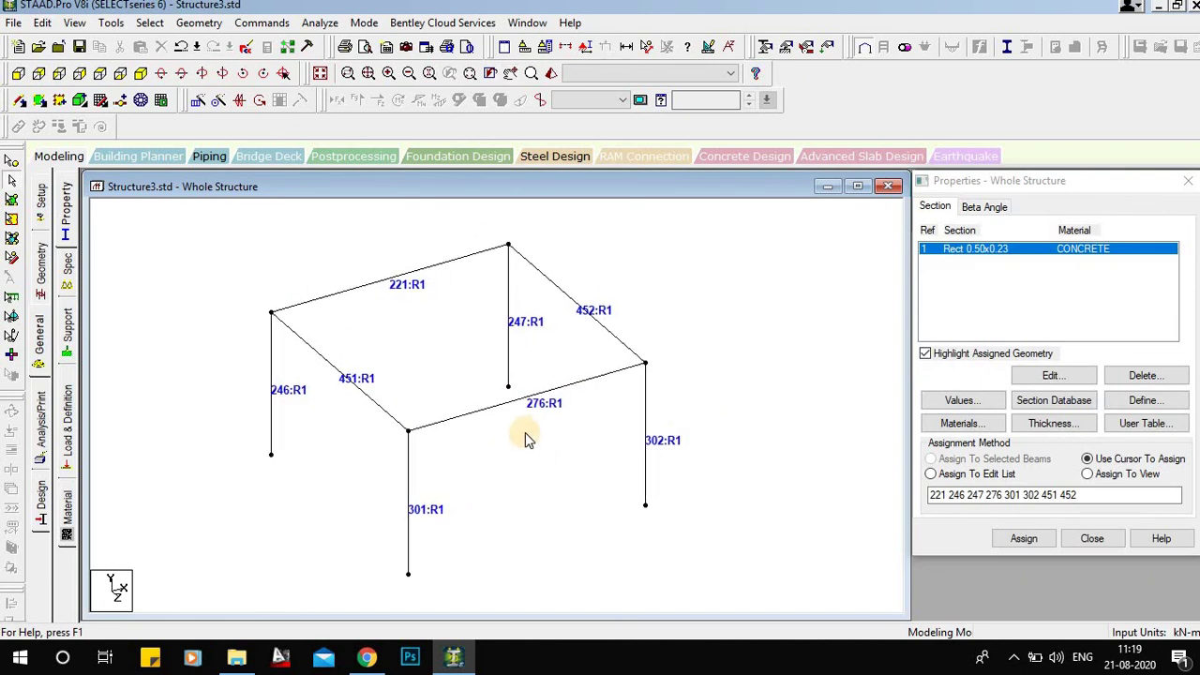
scroll(528, 434, up, 3)
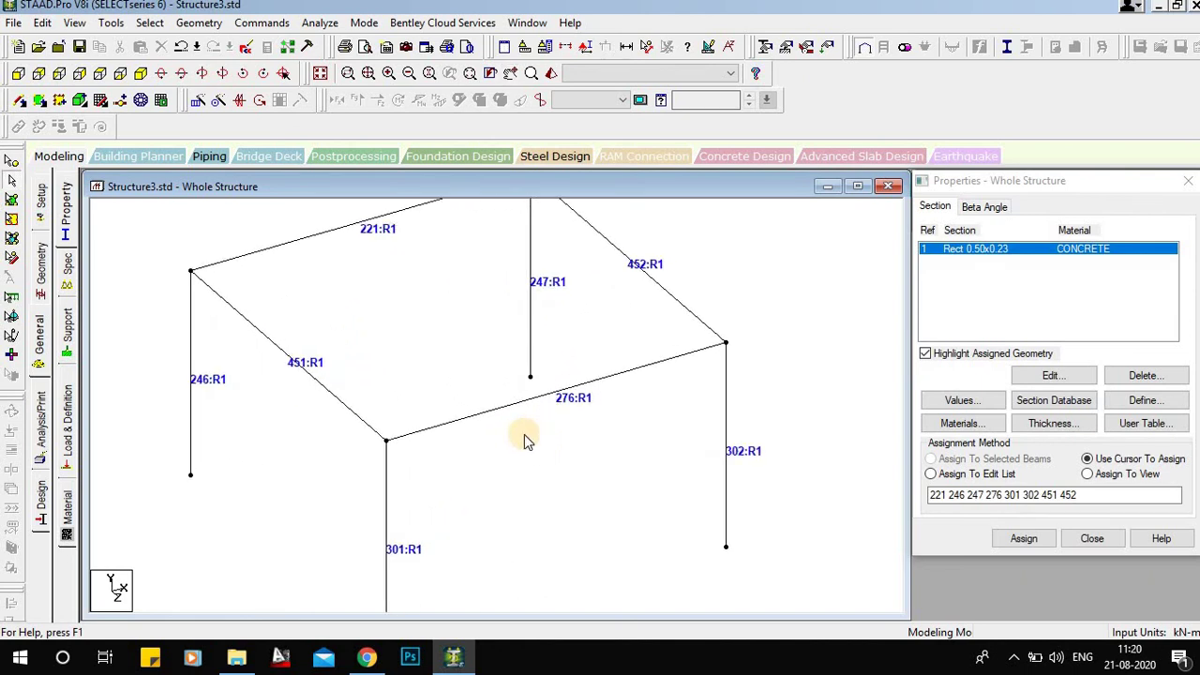
scroll(527, 438, down, 1)
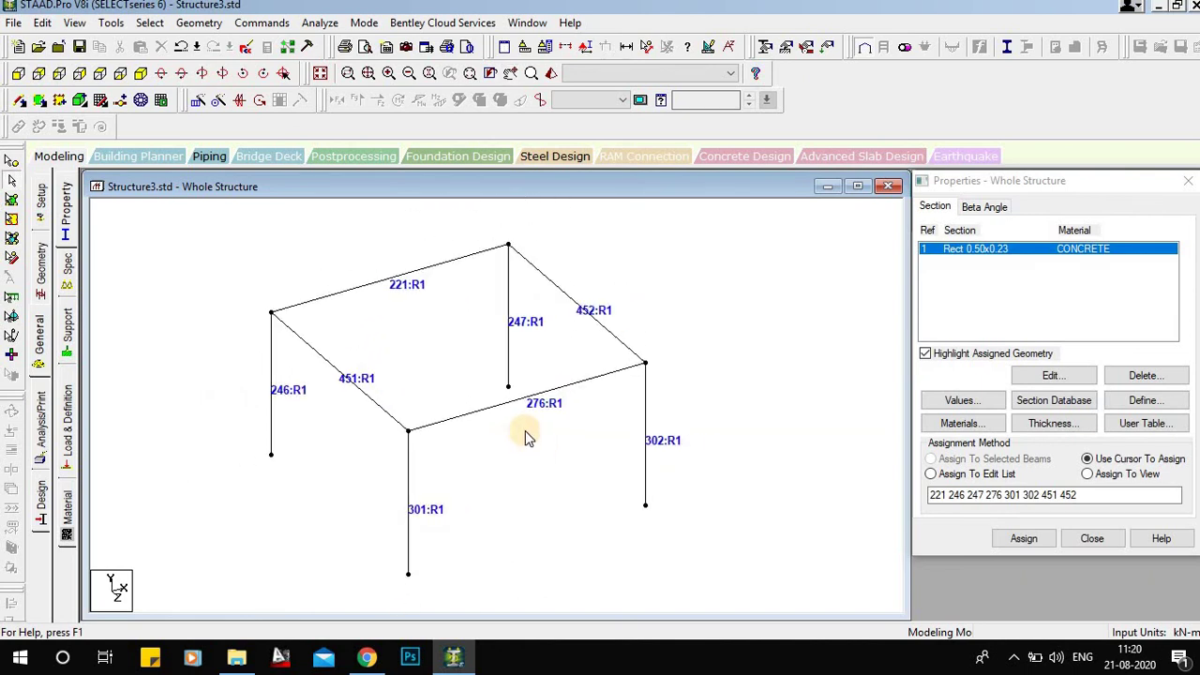
click(555, 75)
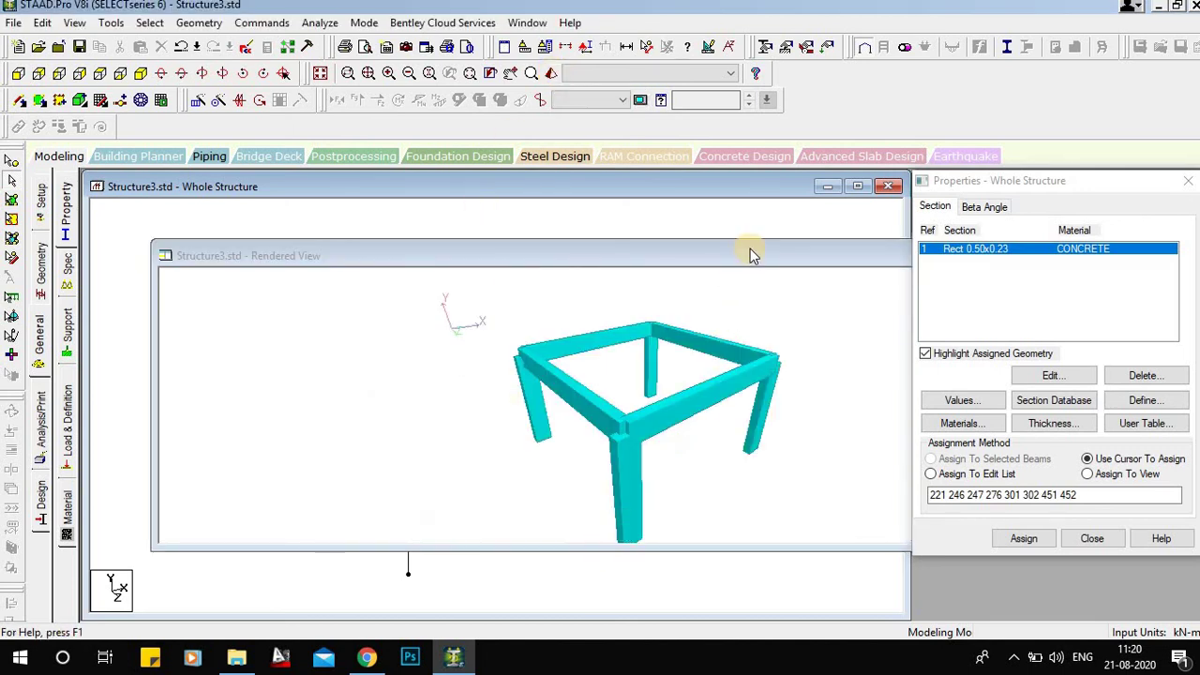
double_click(750, 249)
drag(709, 429, 554, 388)
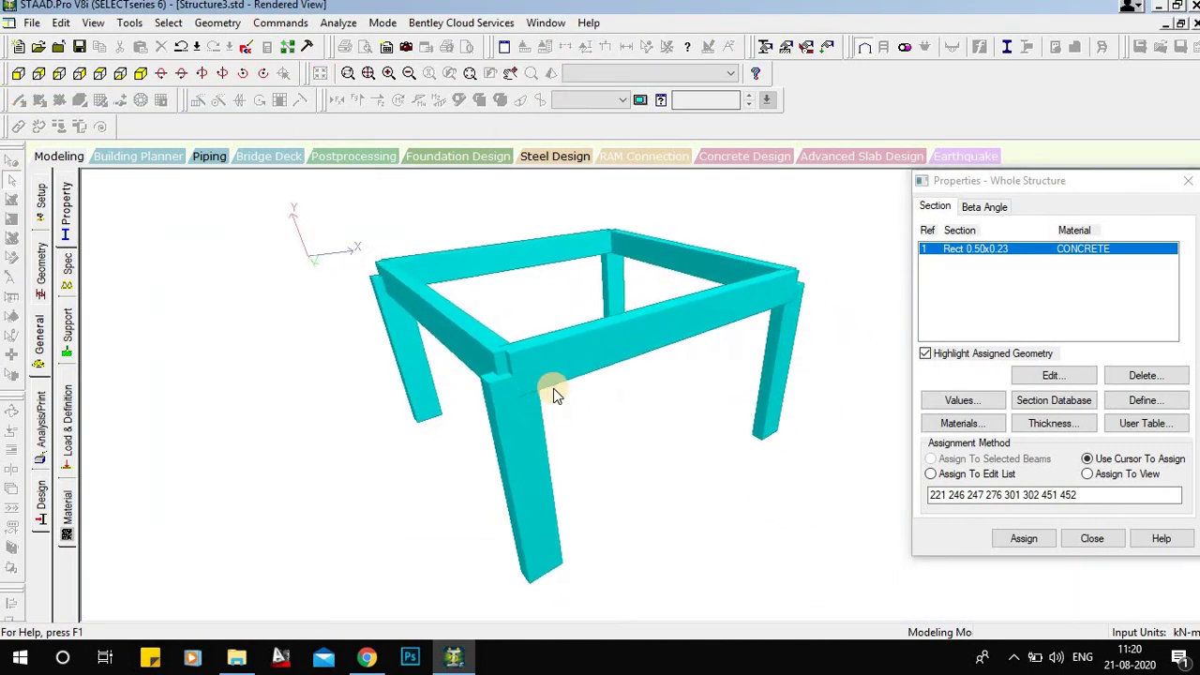
mouse_move(686, 350)
mouse_down()
mouse_move(619, 378)
mouse_move(490, 394)
mouse_move(389, 344)
mouse_move(528, 406)
mouse_move(694, 391)
mouse_move(544, 369)
mouse_move(683, 346)
mouse_up()
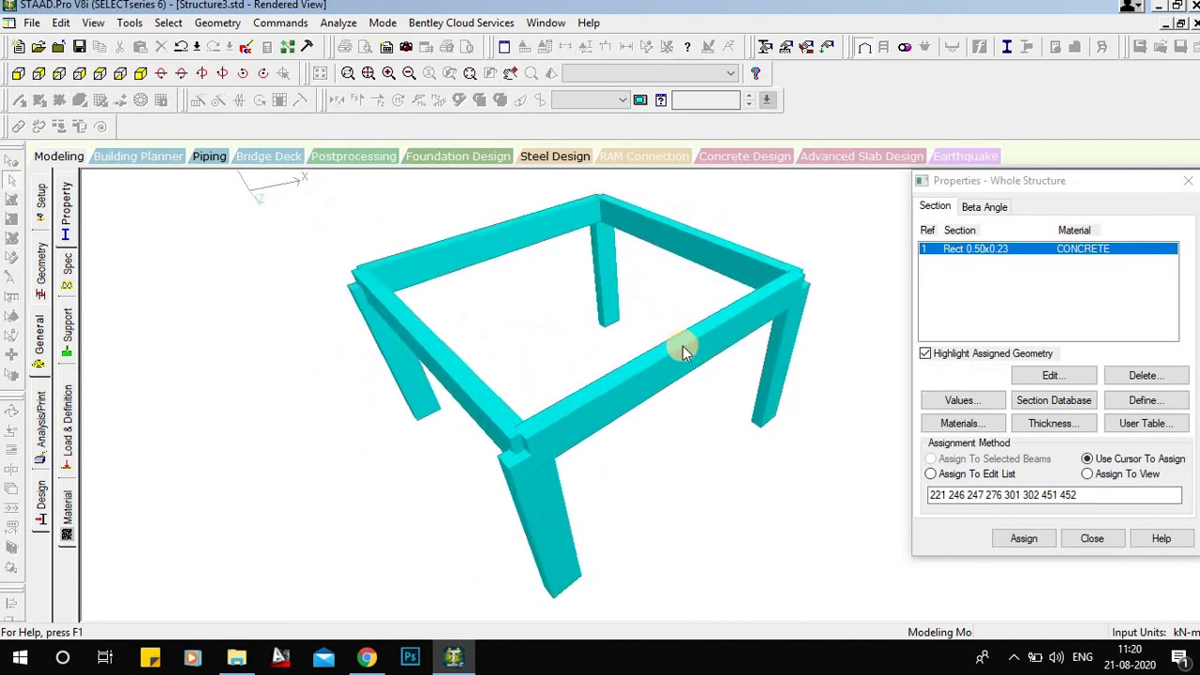
scroll(684, 345, up, 5)
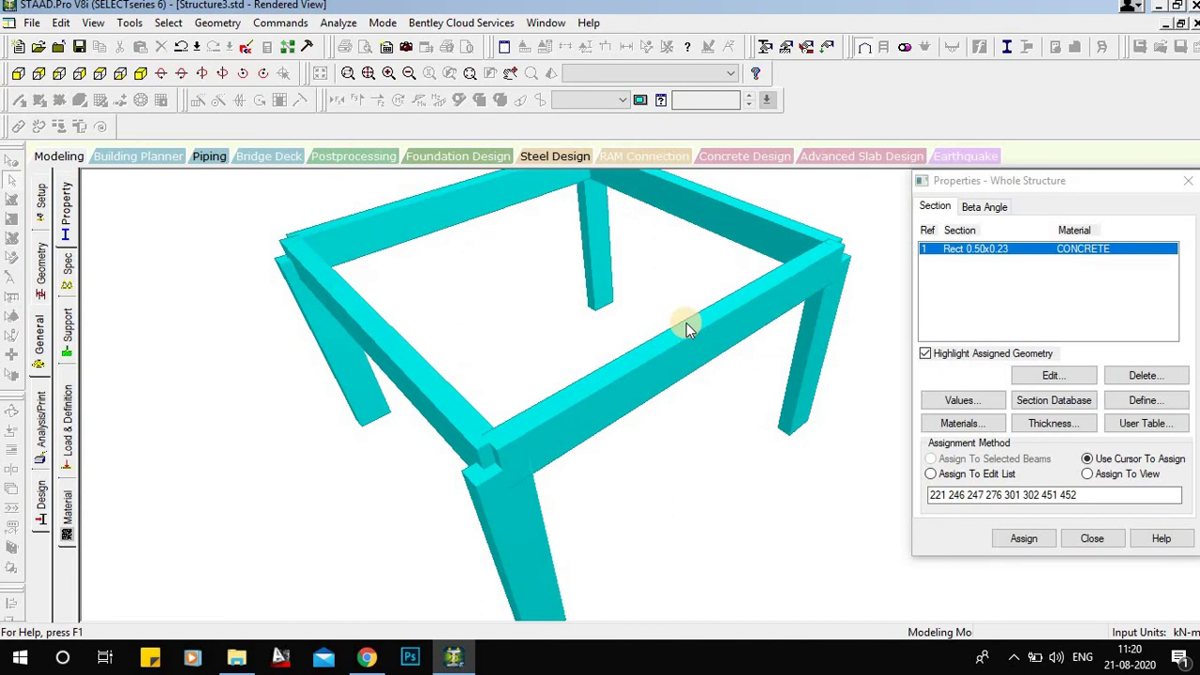
drag(696, 348, 681, 275)
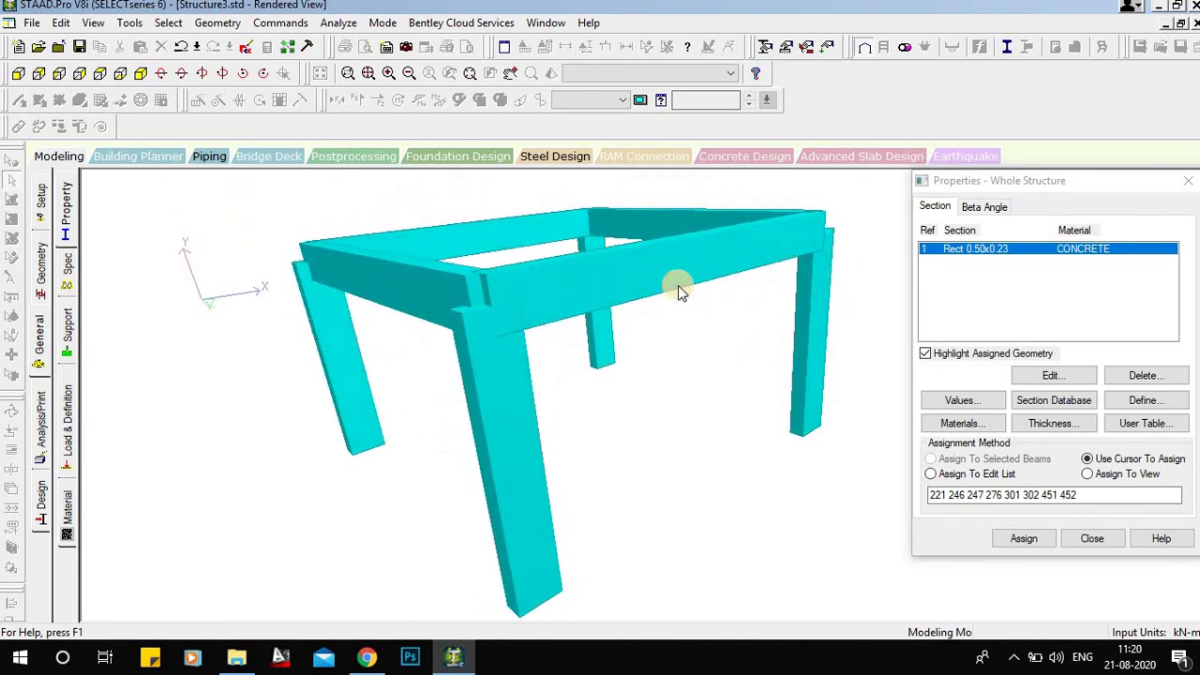
click(856, 297)
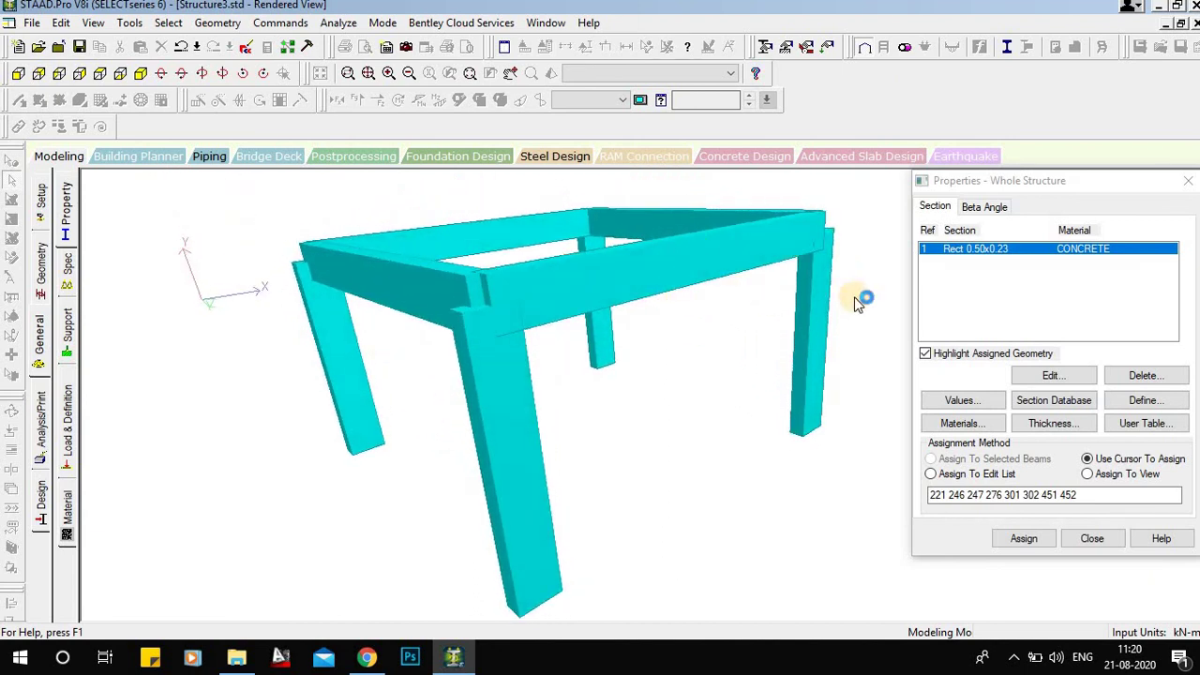
- Change the rectangular concrete section to YD 0.23 m and ZD 0.5 m, and examine the rendered frame
double_click(991, 257)
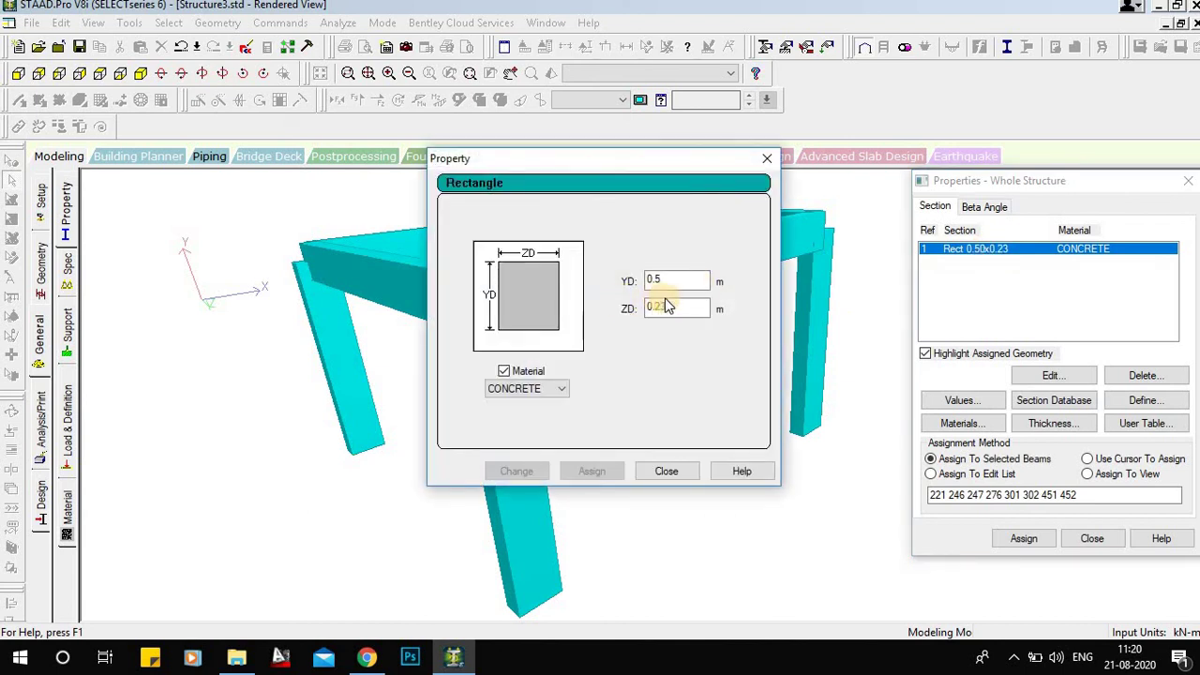
drag(675, 283, 576, 280)
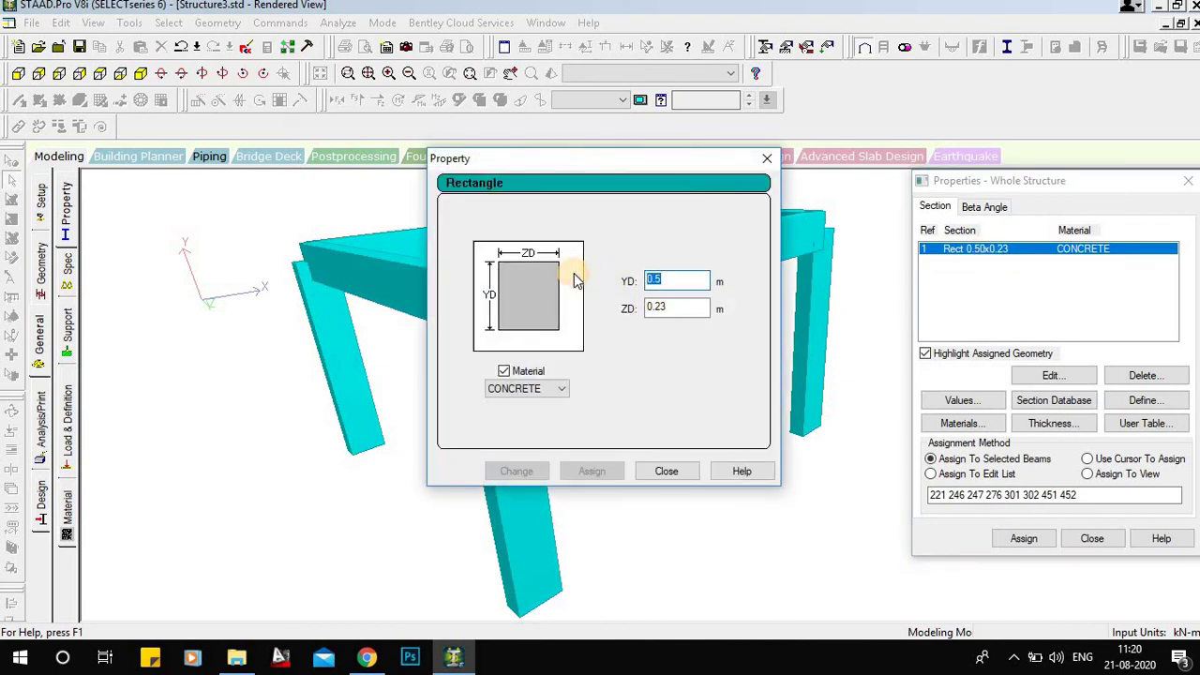
text(0.23)
drag(682, 308, 623, 302)
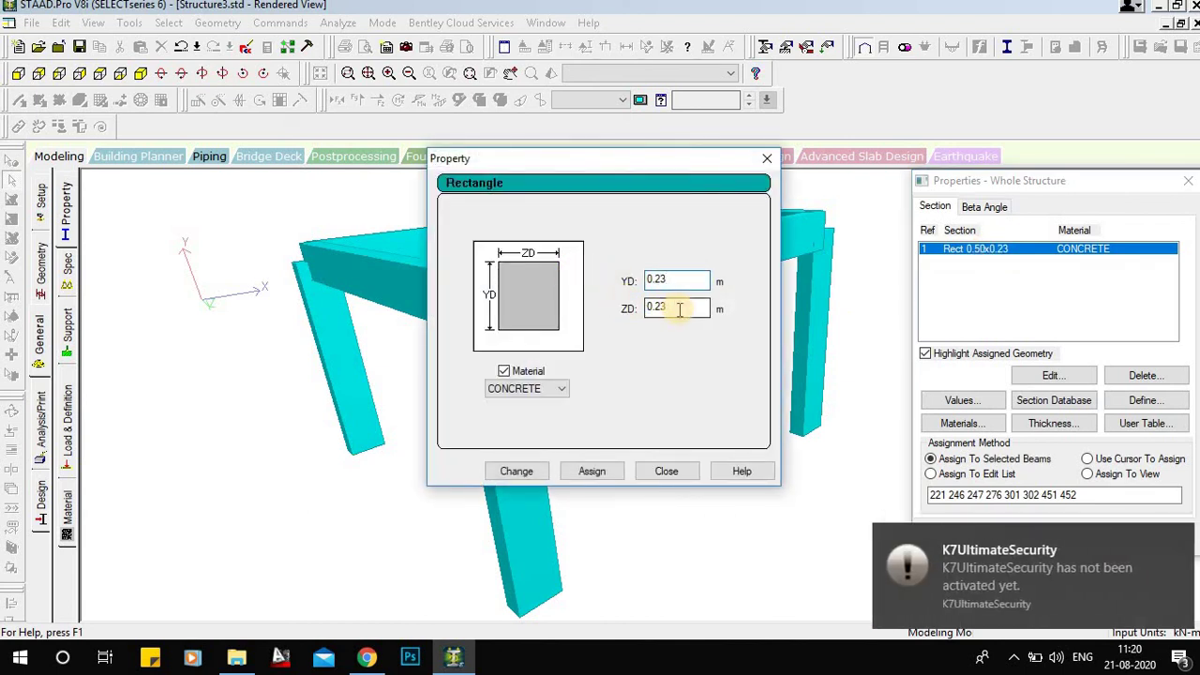
text(0.5)
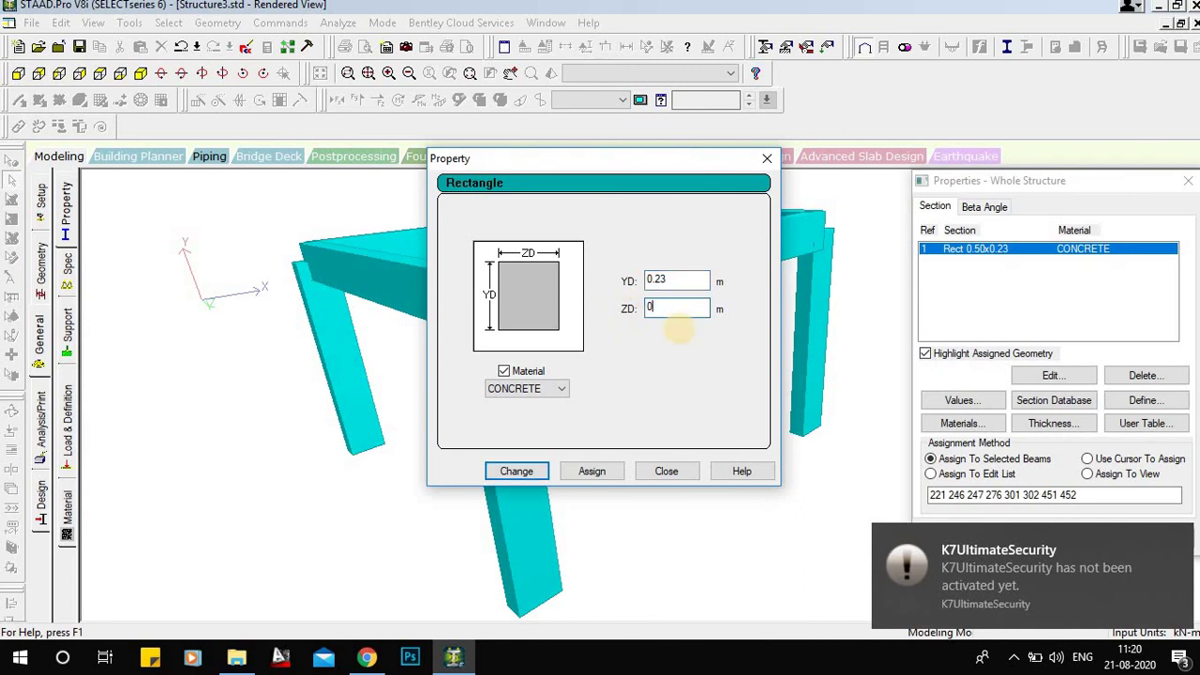
click(518, 470)
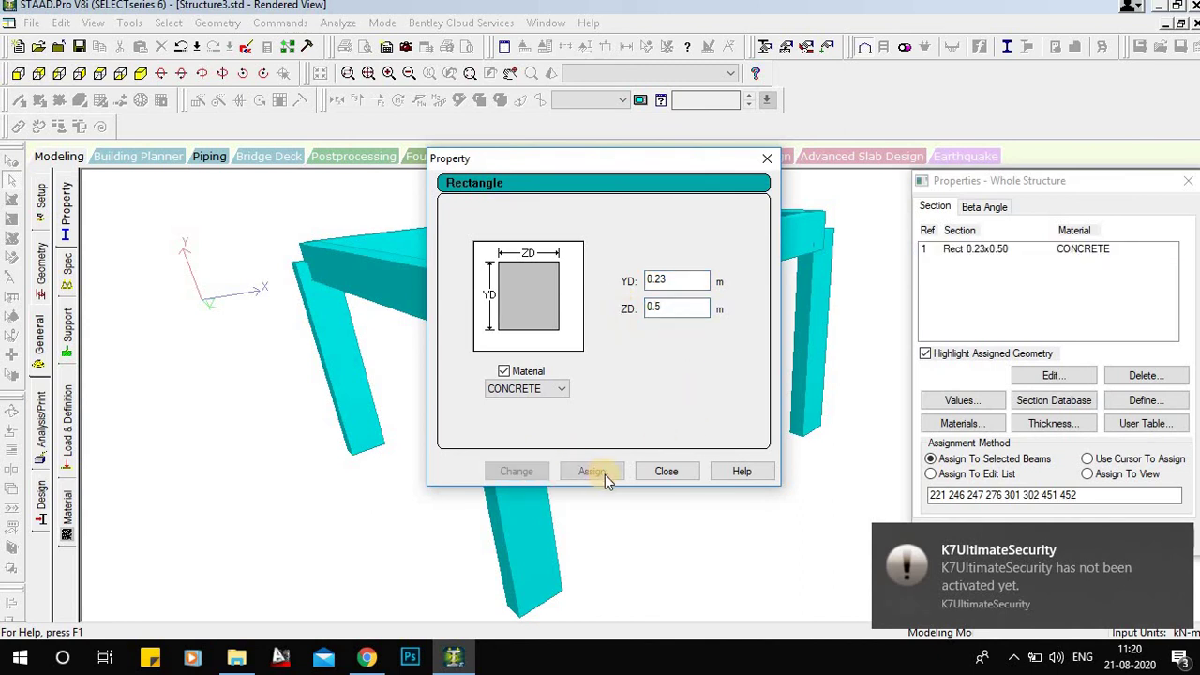
click(667, 471)
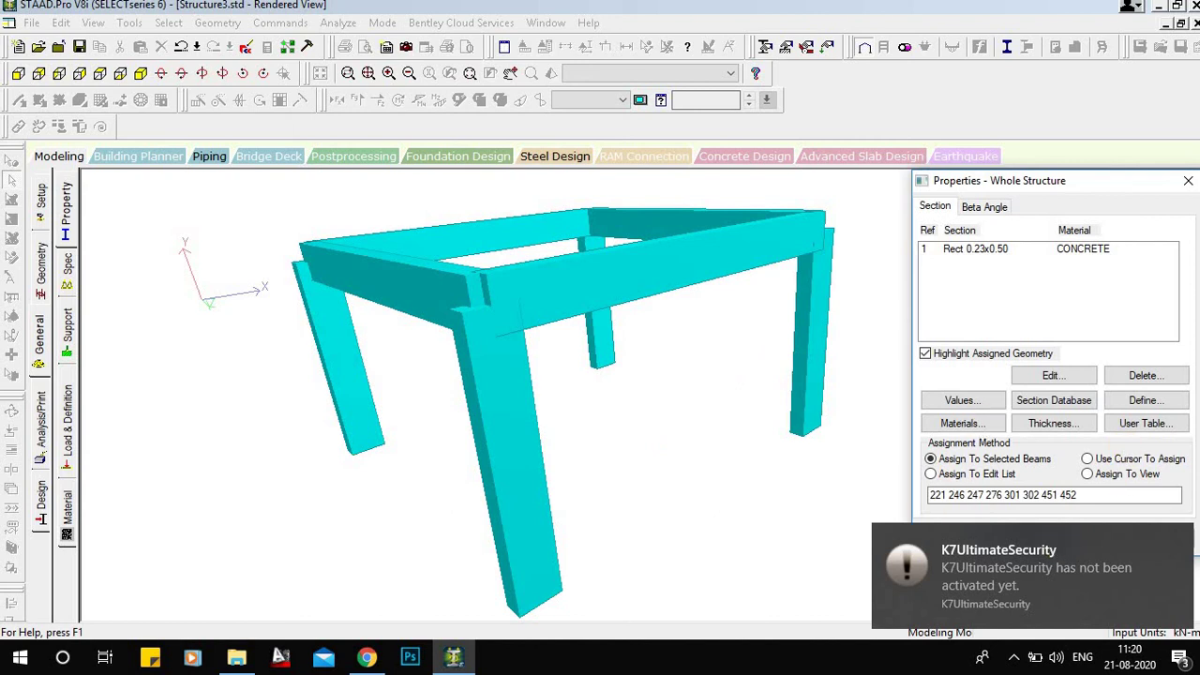
click(1047, 554)
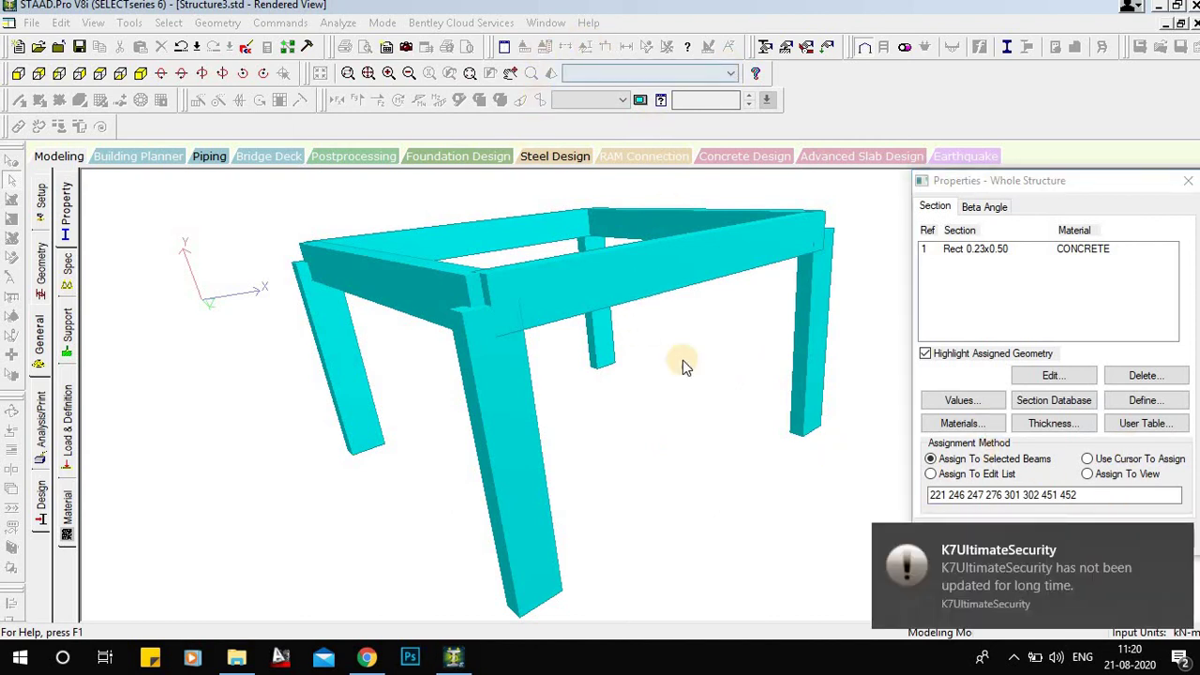
drag(682, 360, 635, 453)
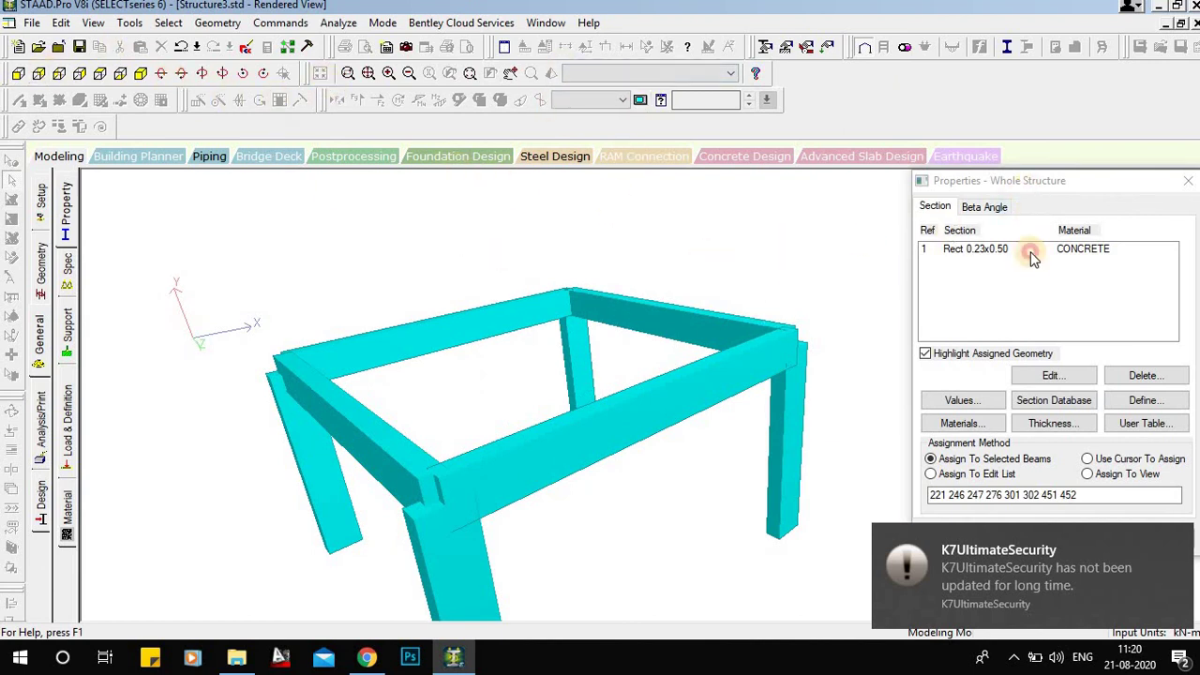
- Return from the rendering to the whole structure's section properties, dismiss the security notification and clear the beam selection
drag(742, 219, 58, 174)
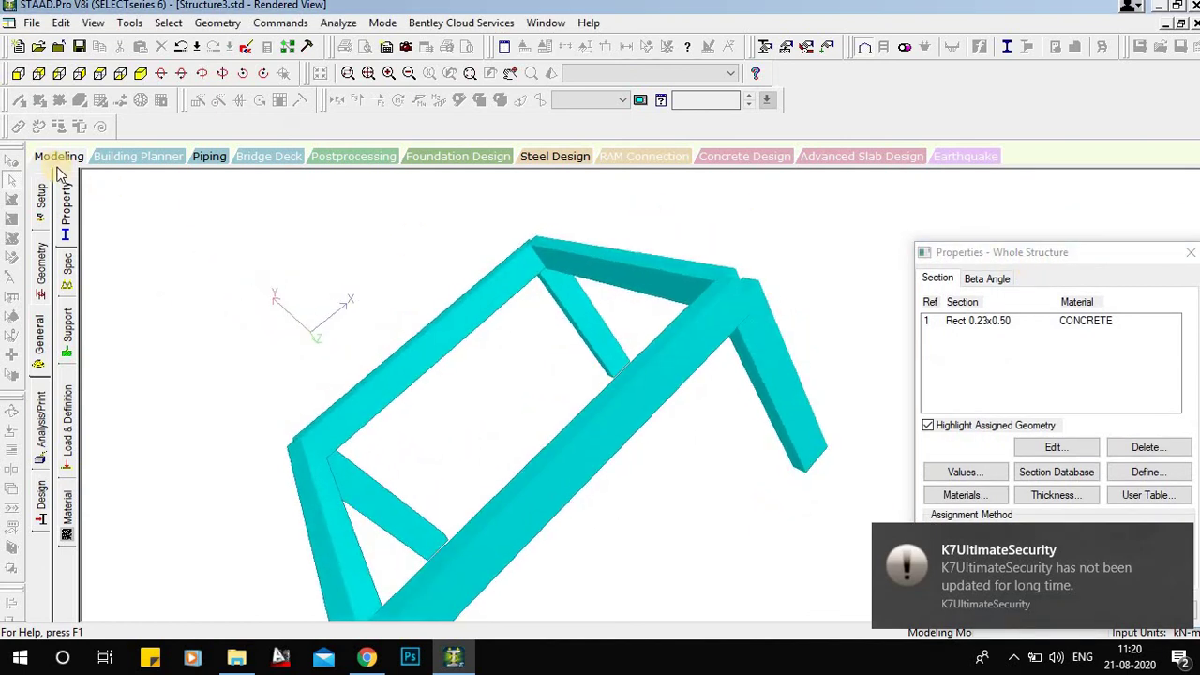
click(53, 155)
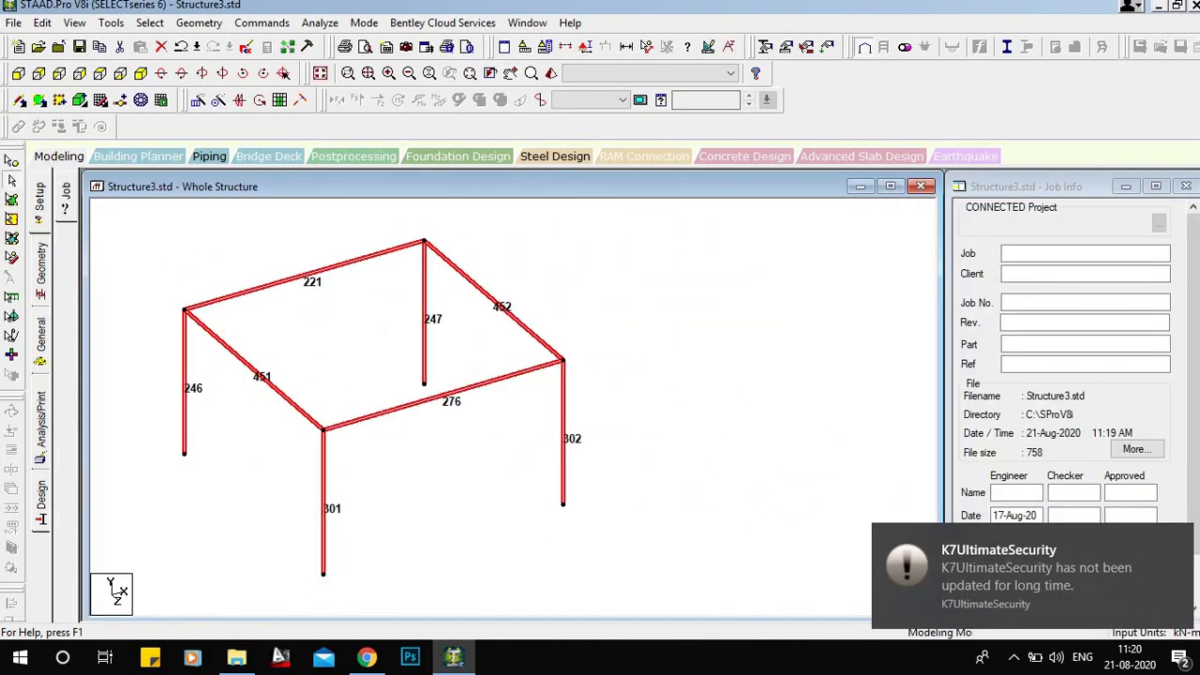
click(41, 347)
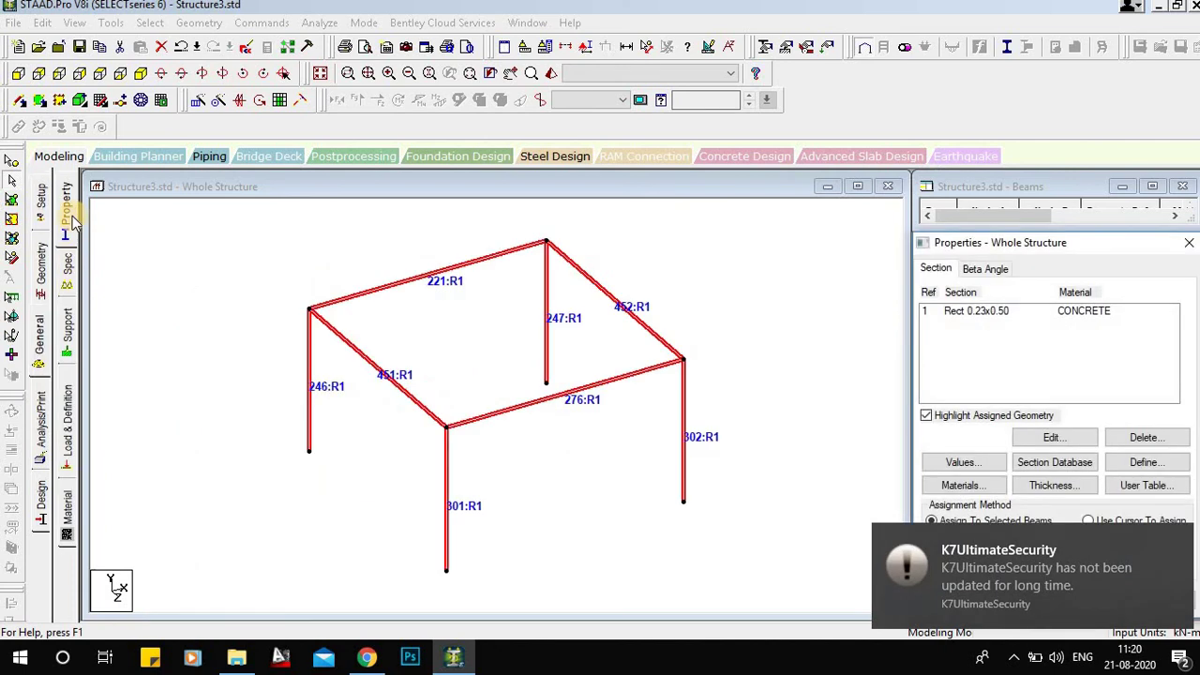
click(995, 311)
click(997, 311)
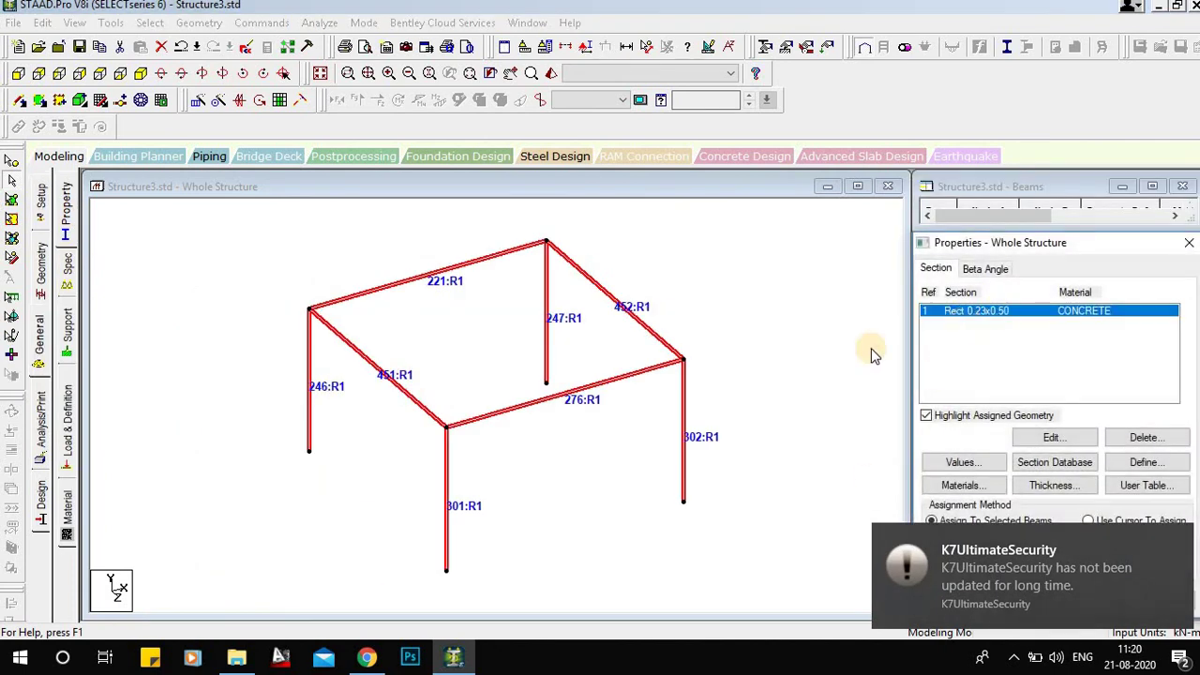
click(1180, 533)
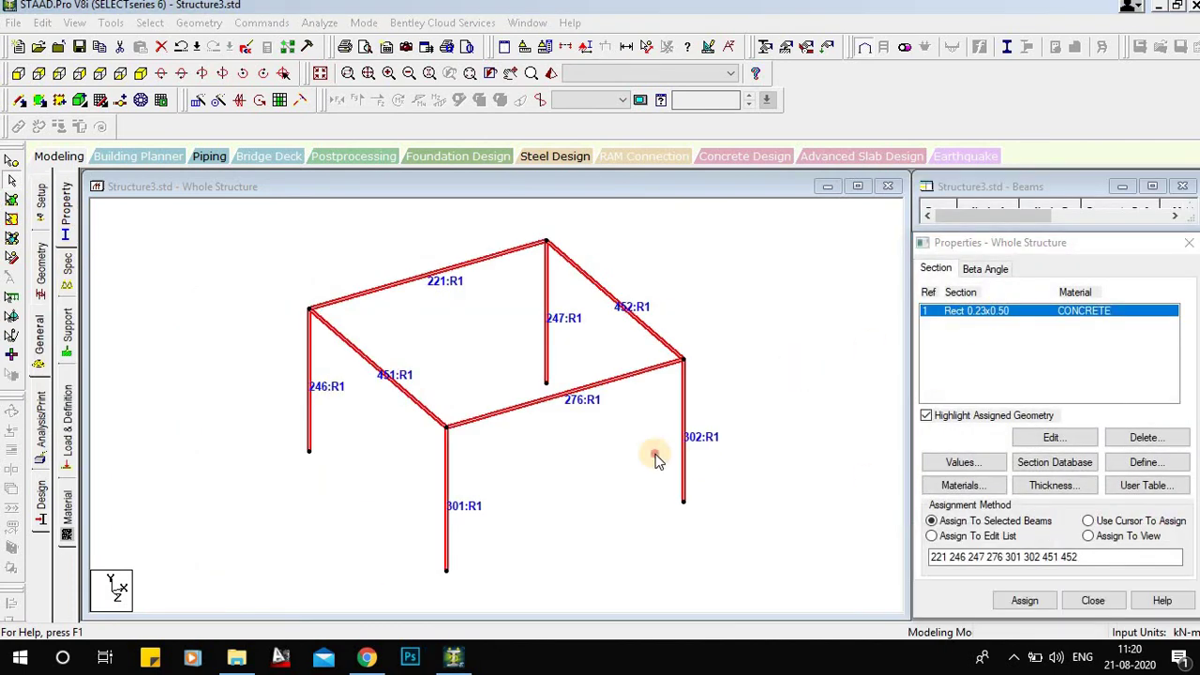
click(656, 460)
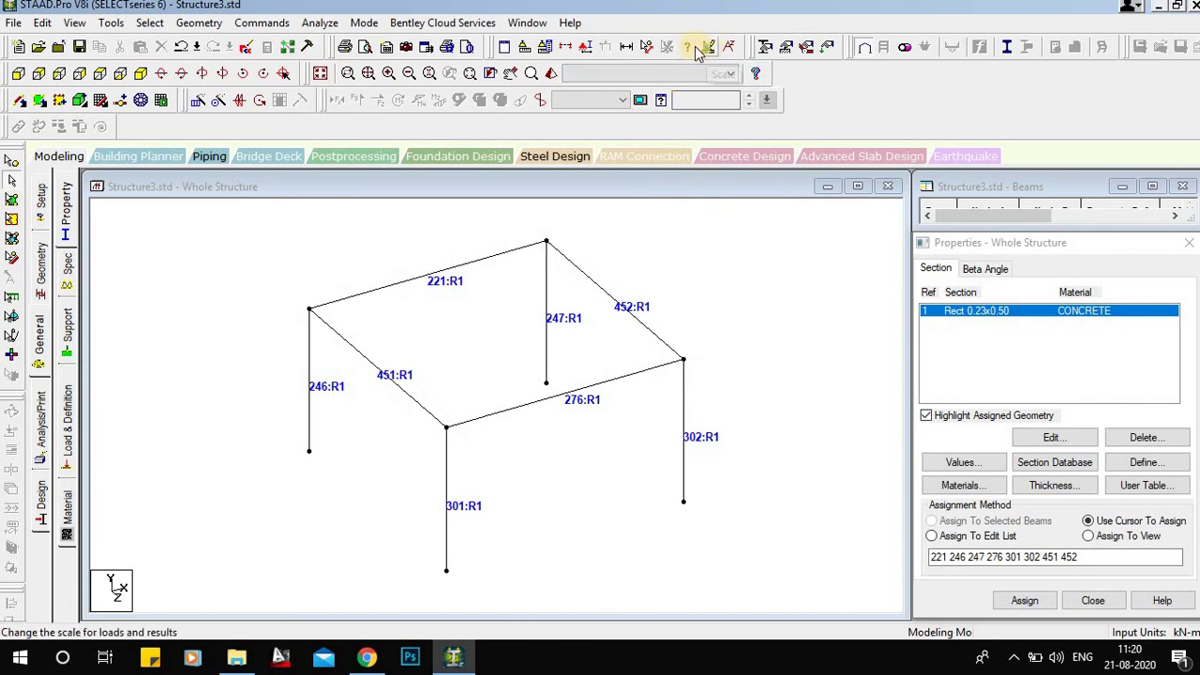
- Open a maximized 3D rendering of the frame and examine how the beams and columns are oriented with the 0.23x0.50 section
click(551, 74)
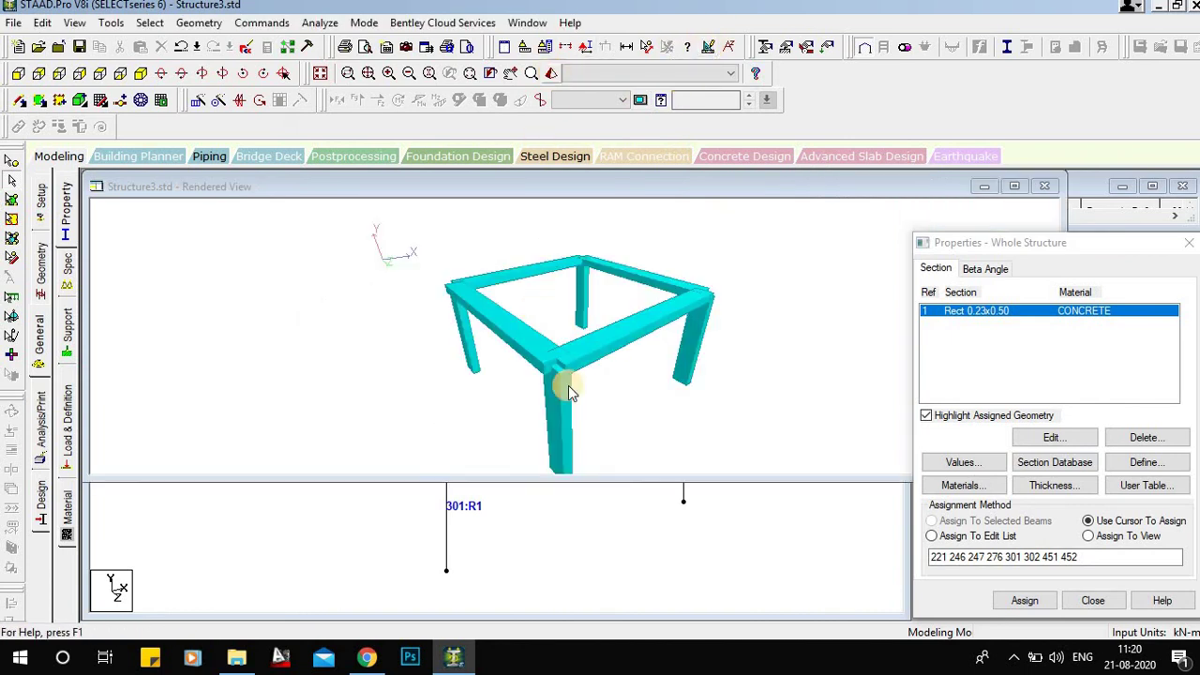
scroll(602, 370, up, 5)
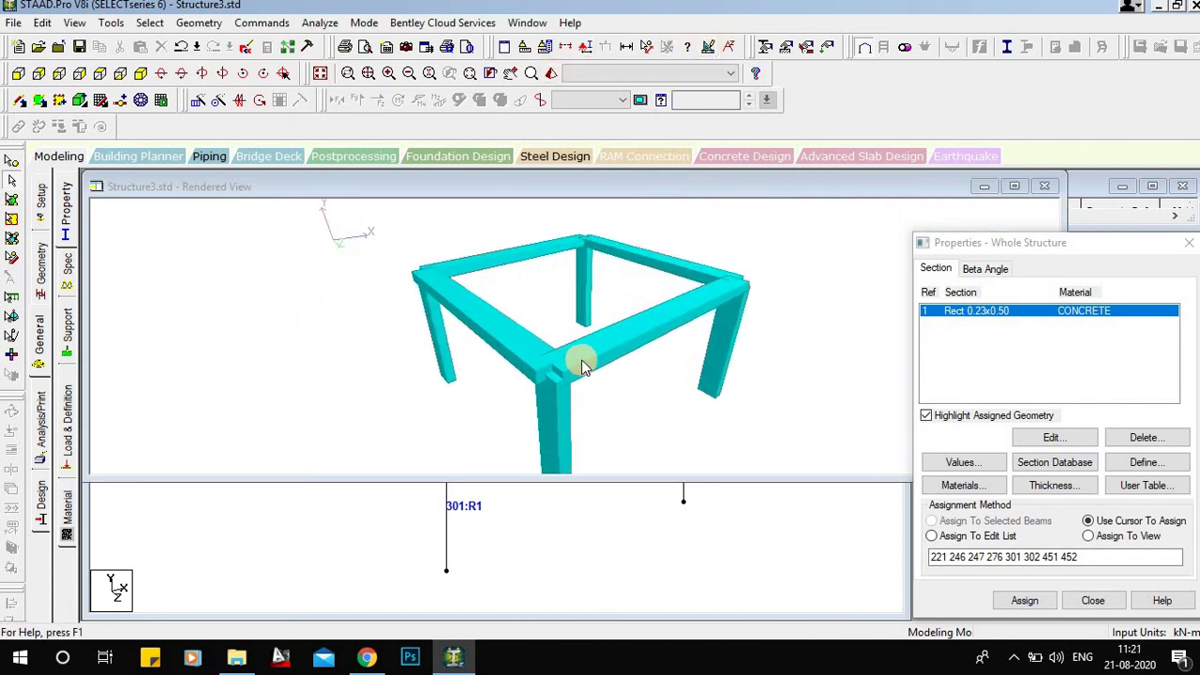
scroll(579, 361, up, 5)
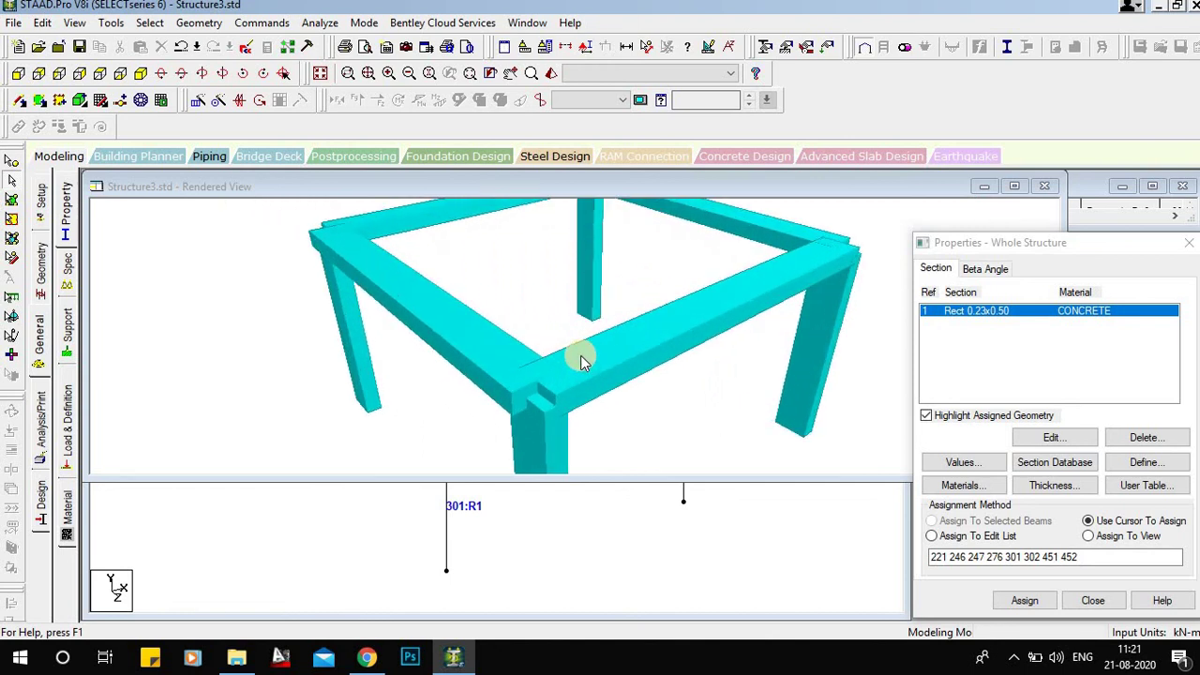
drag(723, 372, 747, 213)
double_click(753, 191)
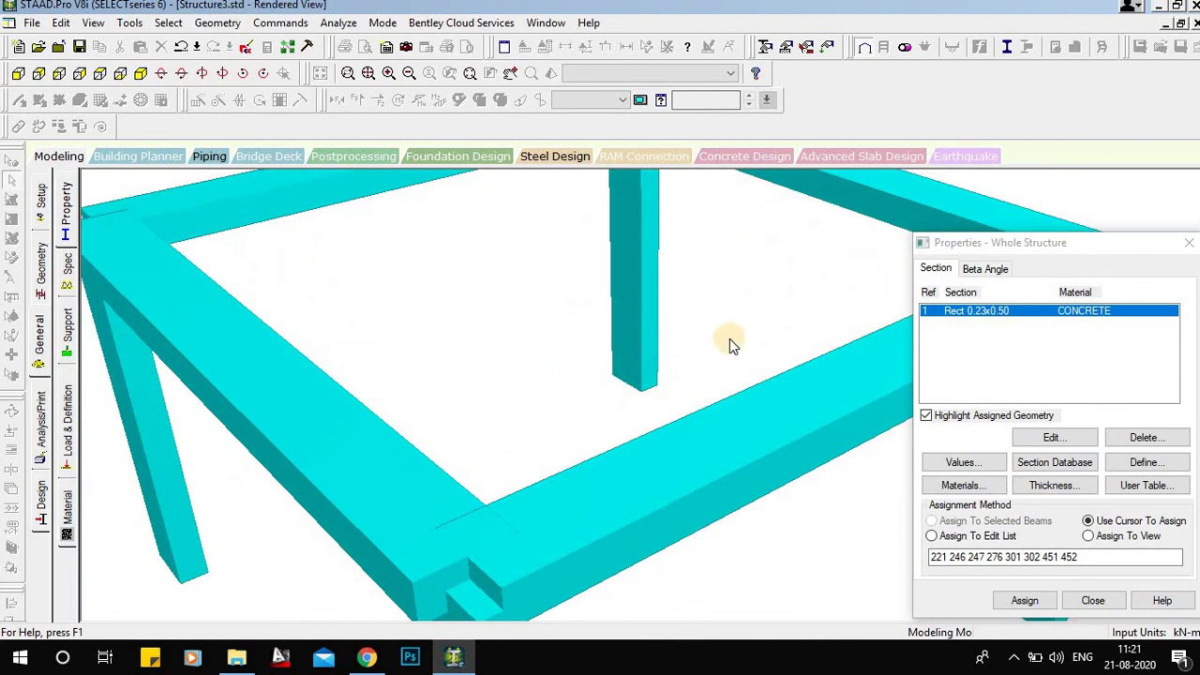
drag(711, 395, 571, 394)
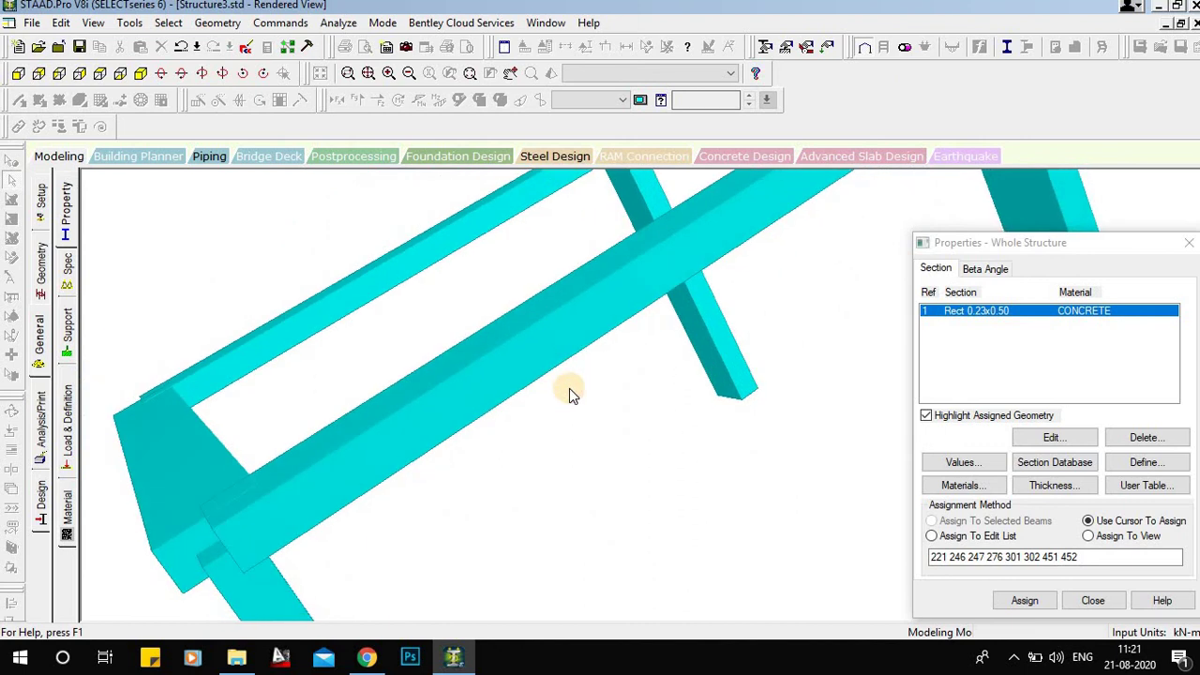
drag(570, 388, 881, 370)
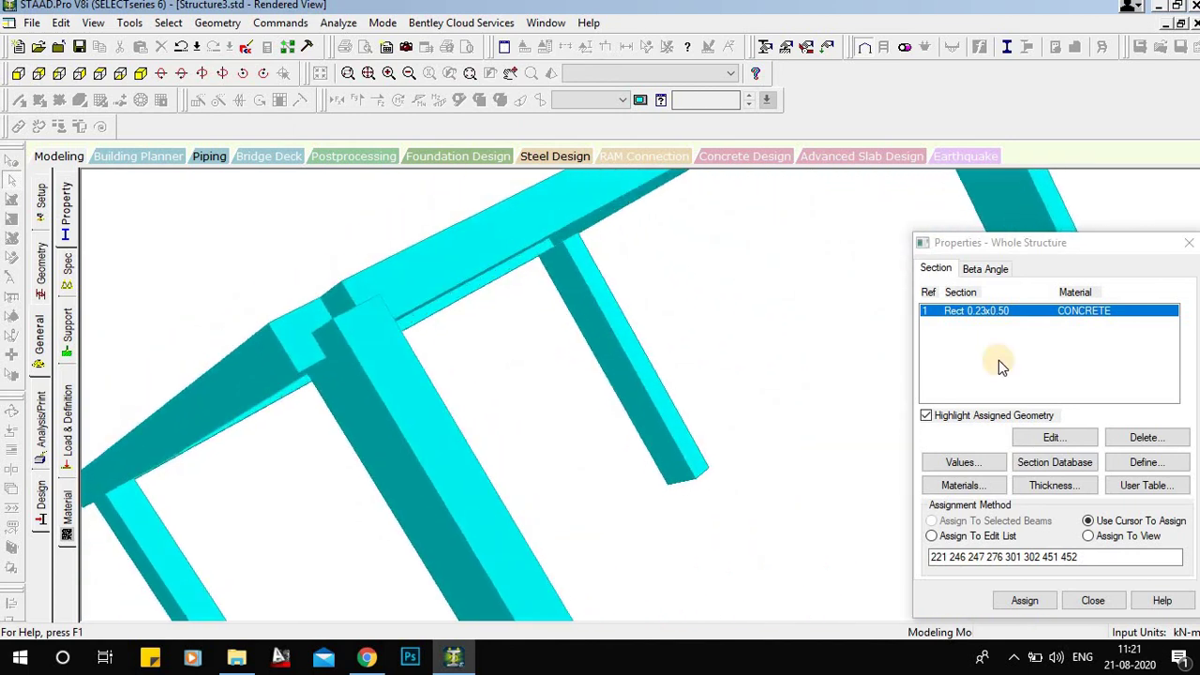
- Change the rectangular concrete section to YD 0.5 m and ZD 0.23 m
double_click(1022, 317)
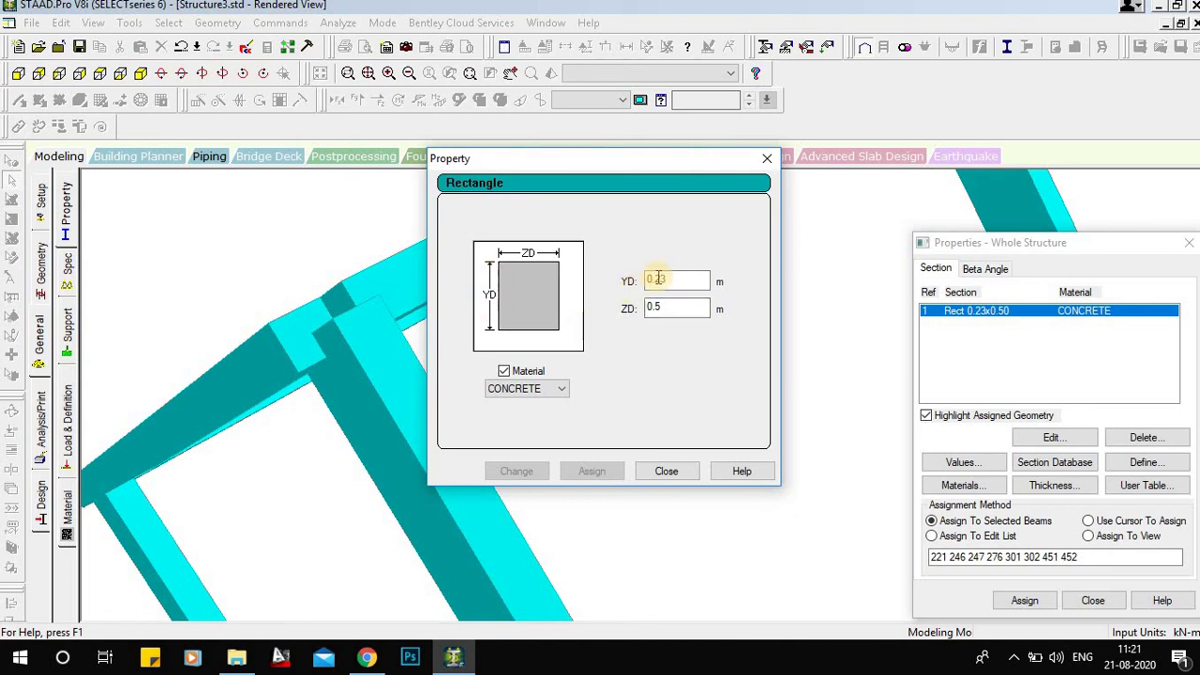
drag(685, 277, 603, 281)
text(0.5)
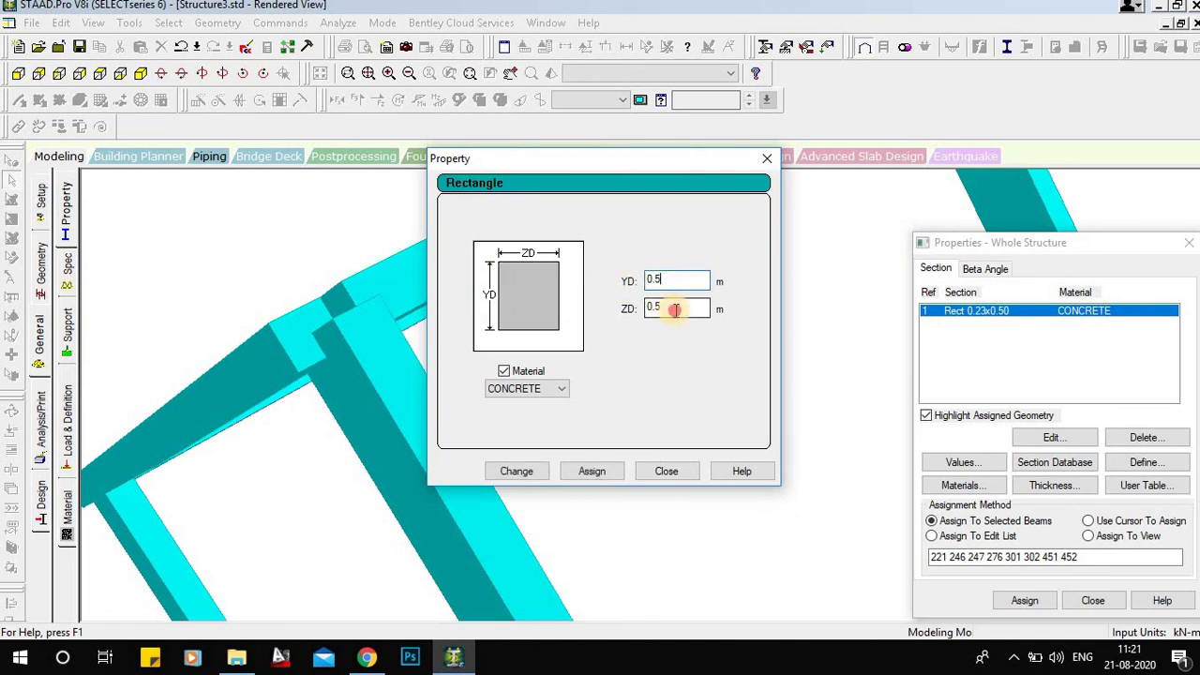
drag(675, 310, 621, 315)
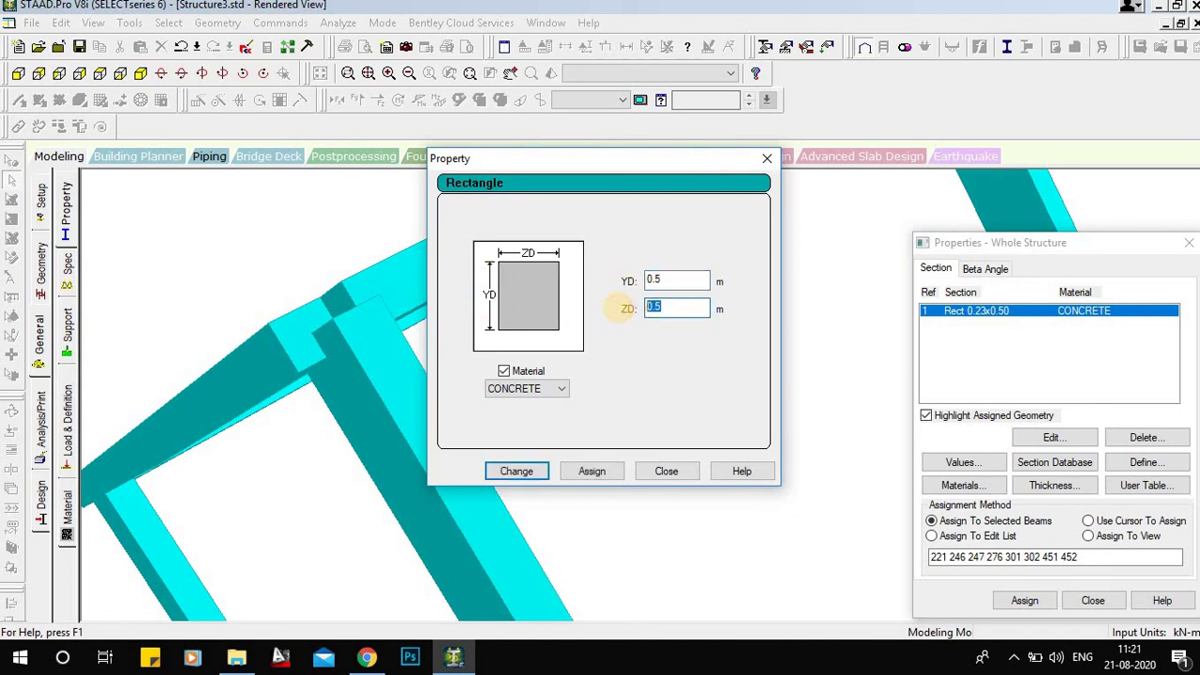
click(532, 471)
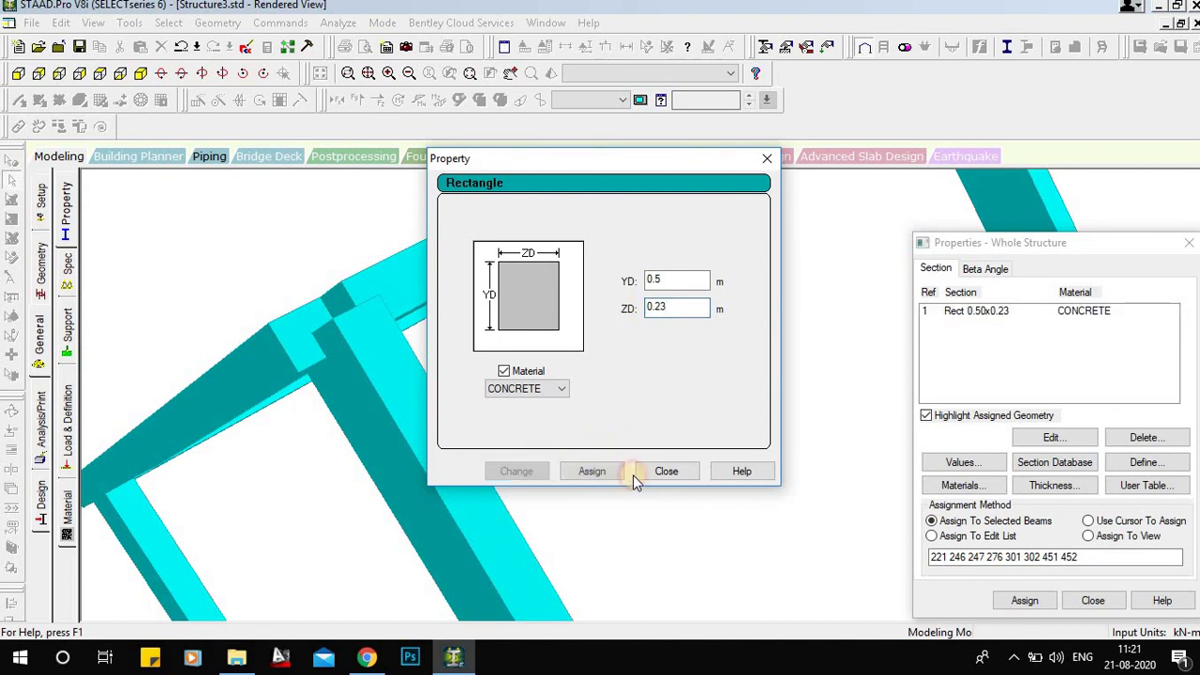
click(664, 470)
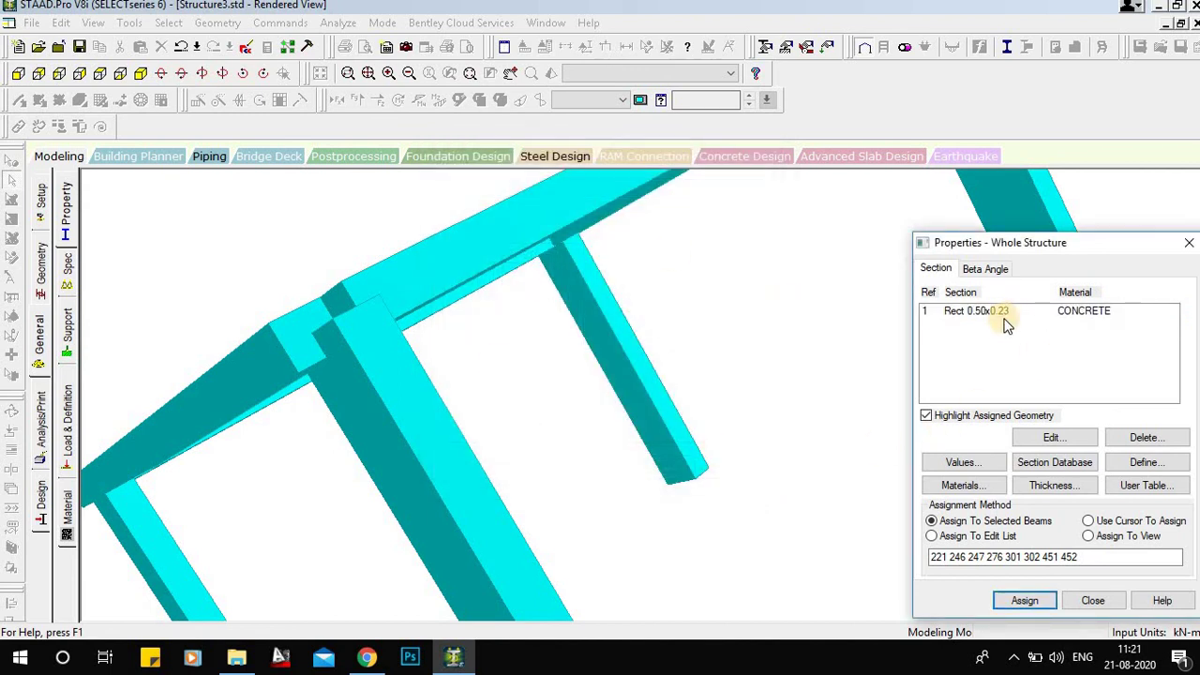
- Reopen the 3D rendering, maximize it and examine the member orientation of the frame against the global axes from several angles
drag(608, 289, 732, 315)
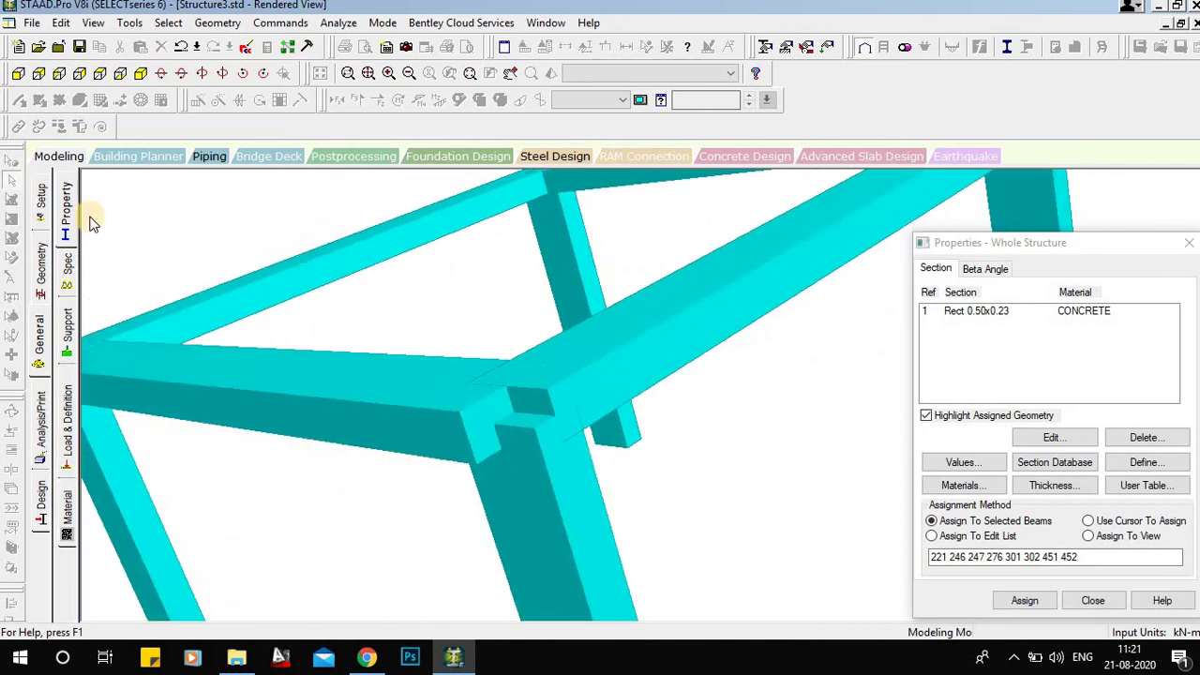
click(56, 157)
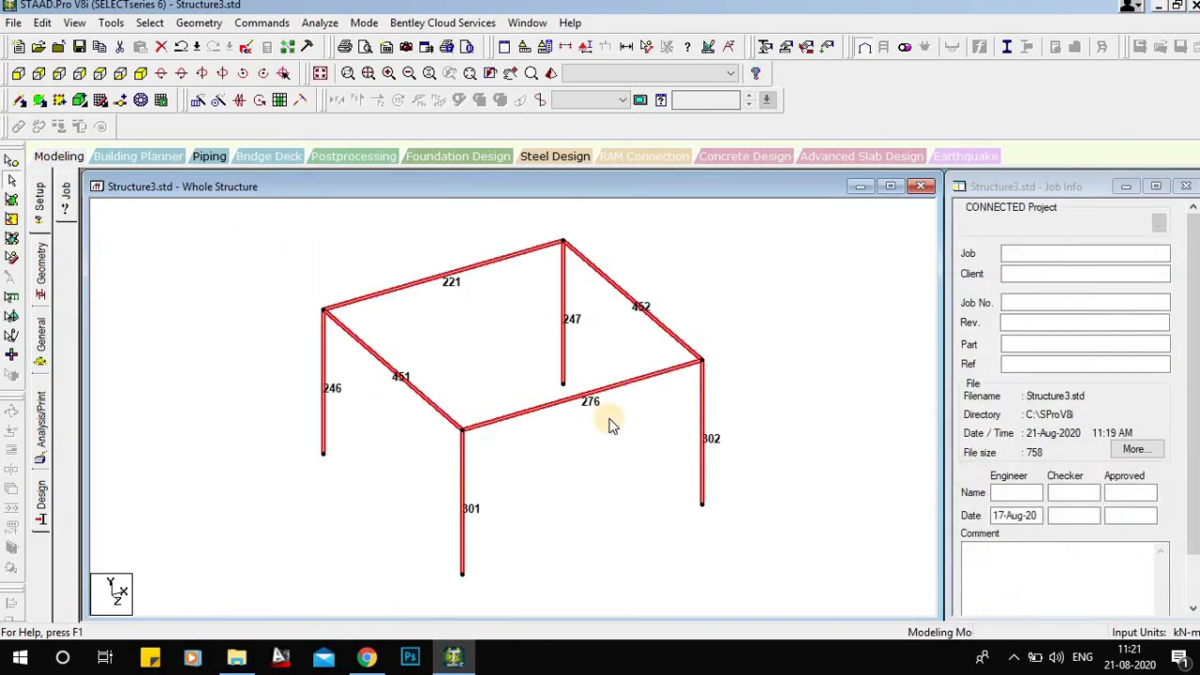
click(552, 74)
drag(610, 410, 667, 323)
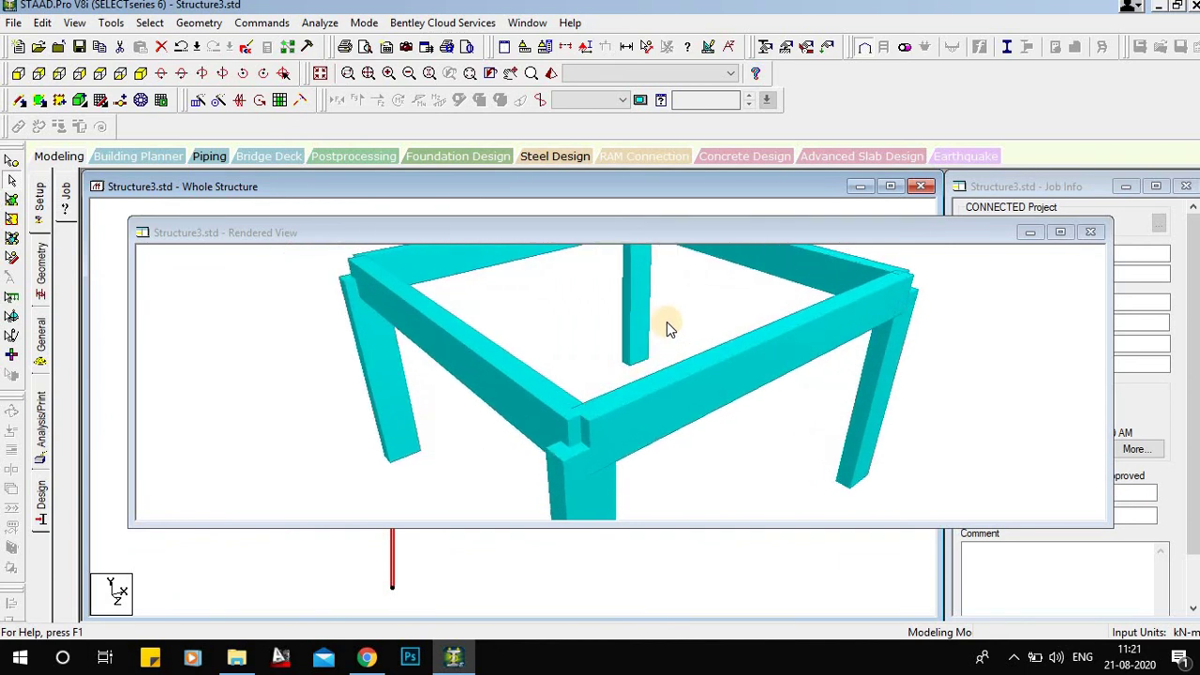
click(1060, 232)
scroll(530, 404, down, 8)
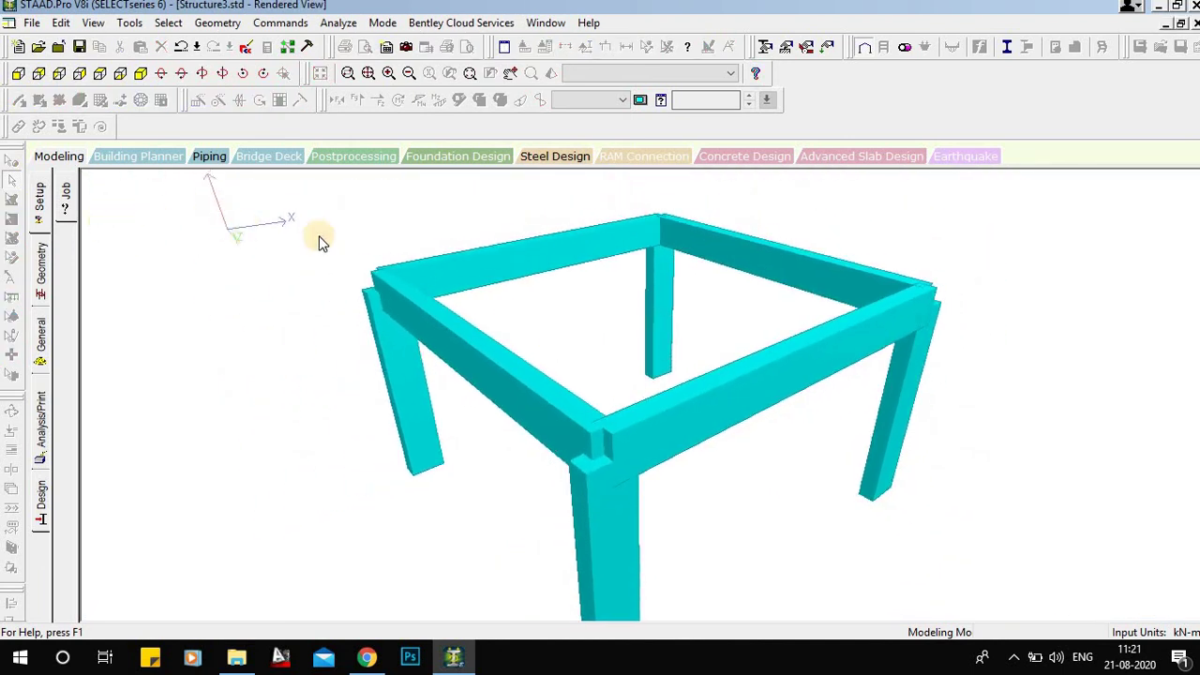
middle_drag(419, 276, 413, 277)
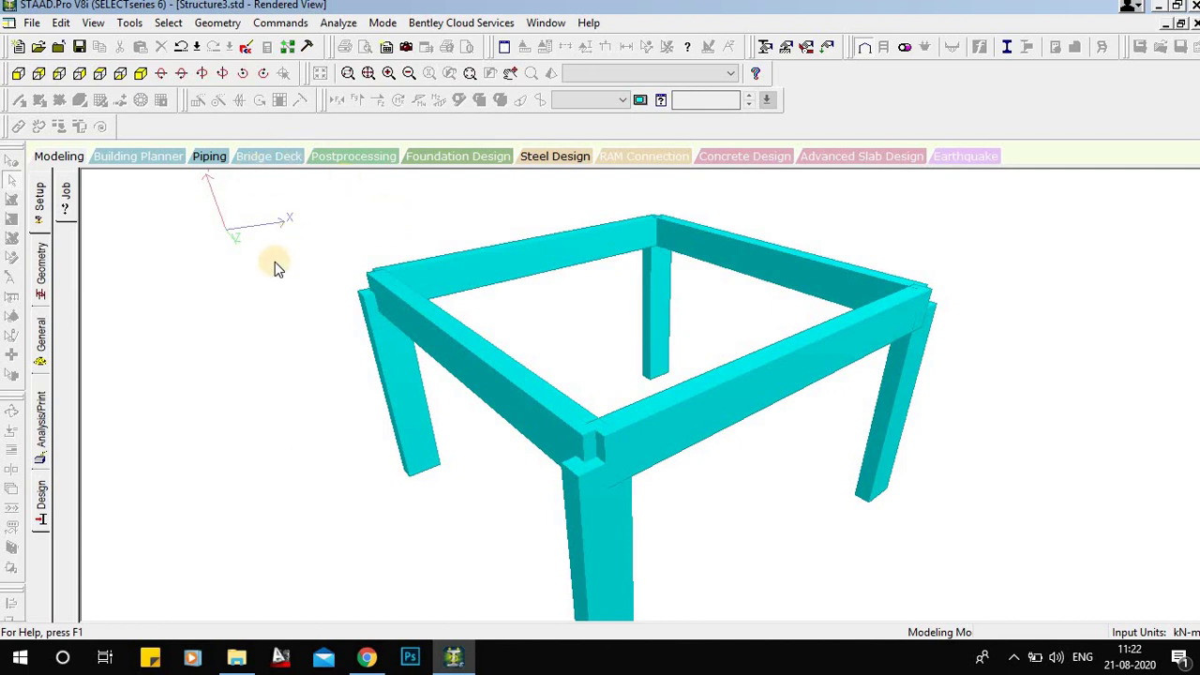
drag(275, 263, 316, 298)
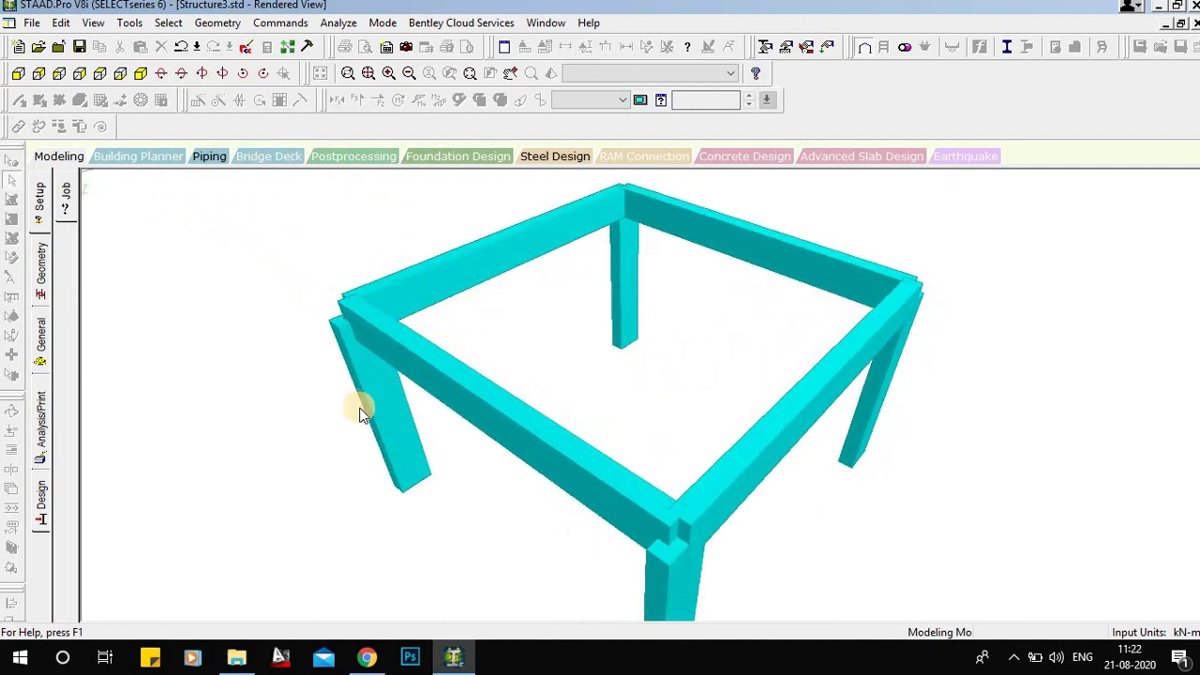
drag(372, 438, 185, 253)
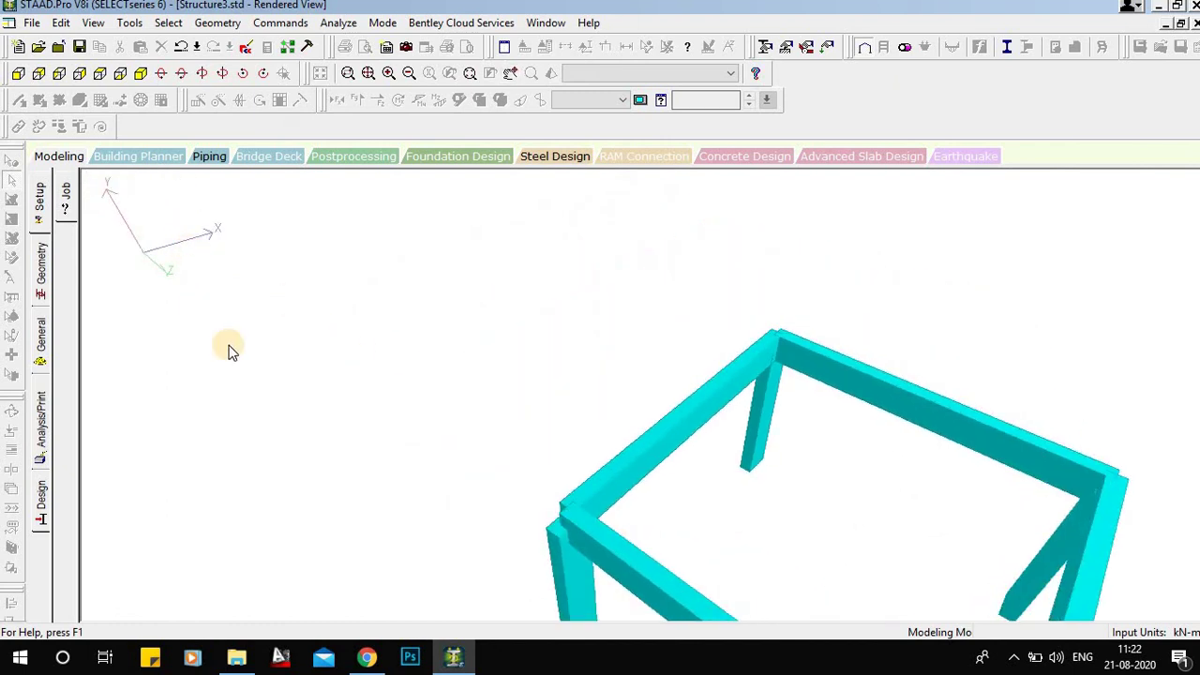
middle_drag(228, 343, 246, 275)
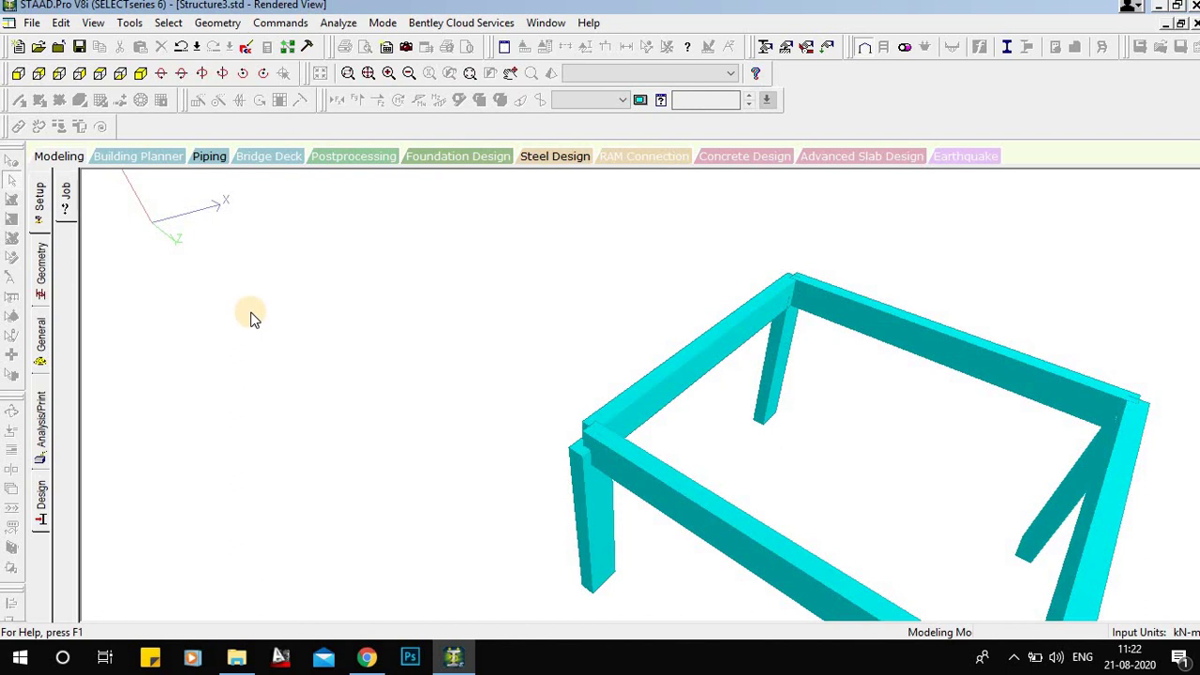
- Return to the whole structure's section properties and add a second rectangular concrete section with YD 0.23 m and ZD 0.5 m
click(60, 157)
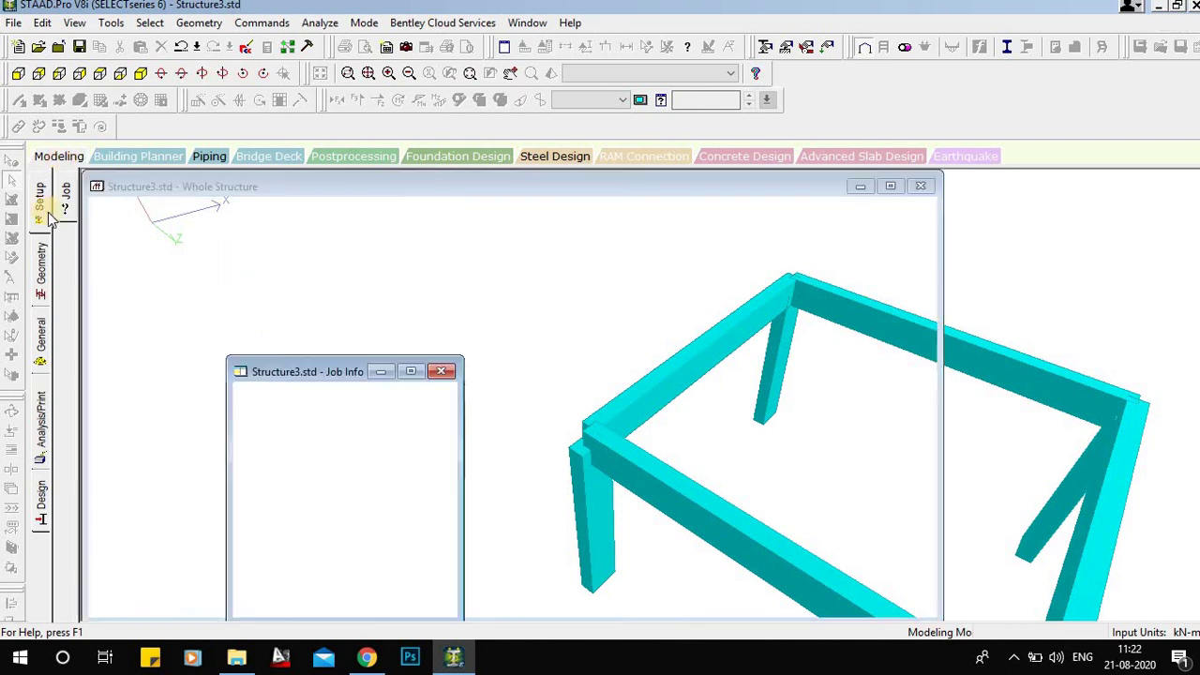
click(41, 339)
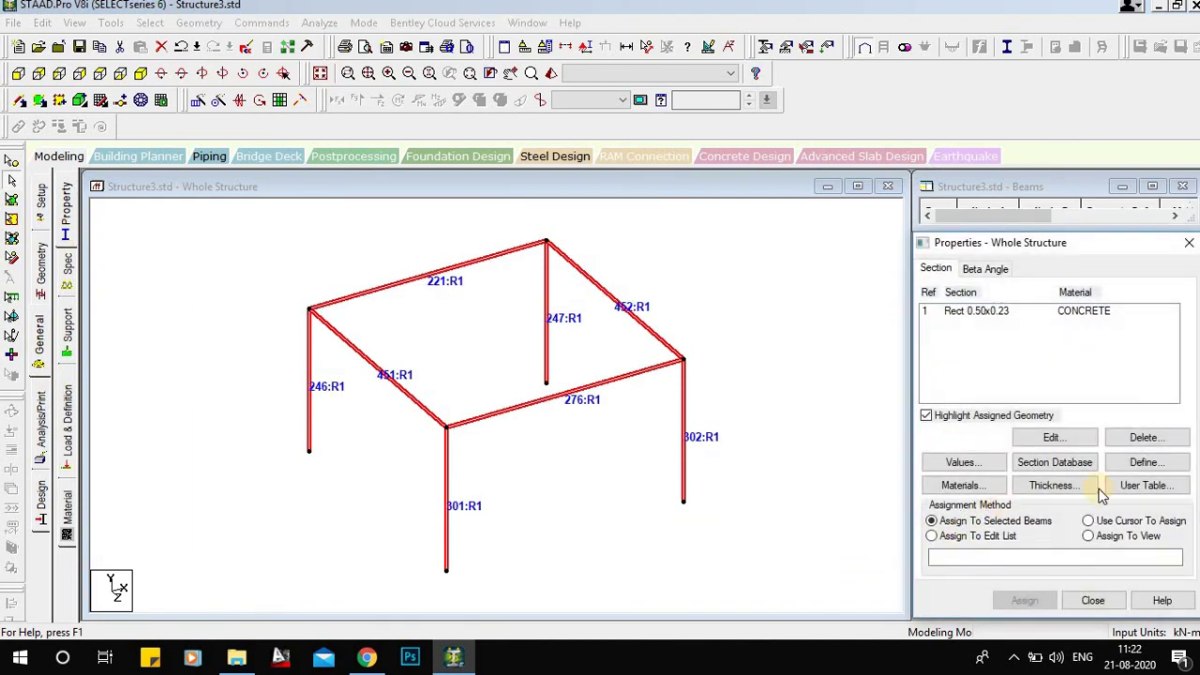
click(1141, 460)
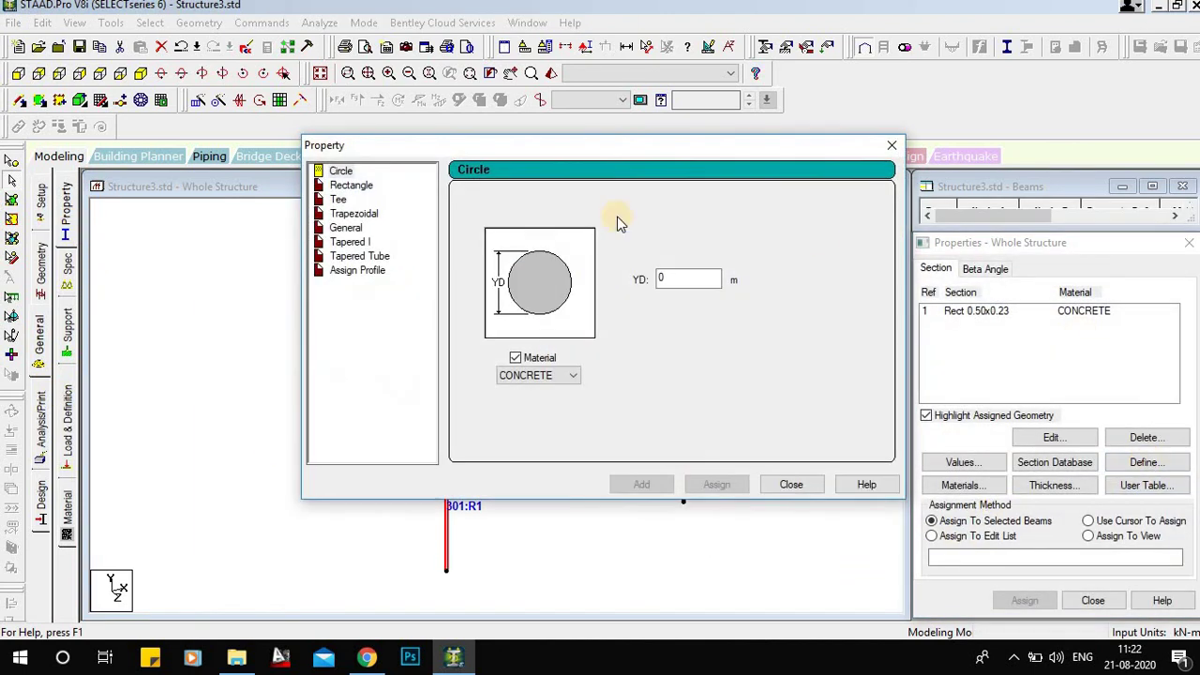
click(361, 188)
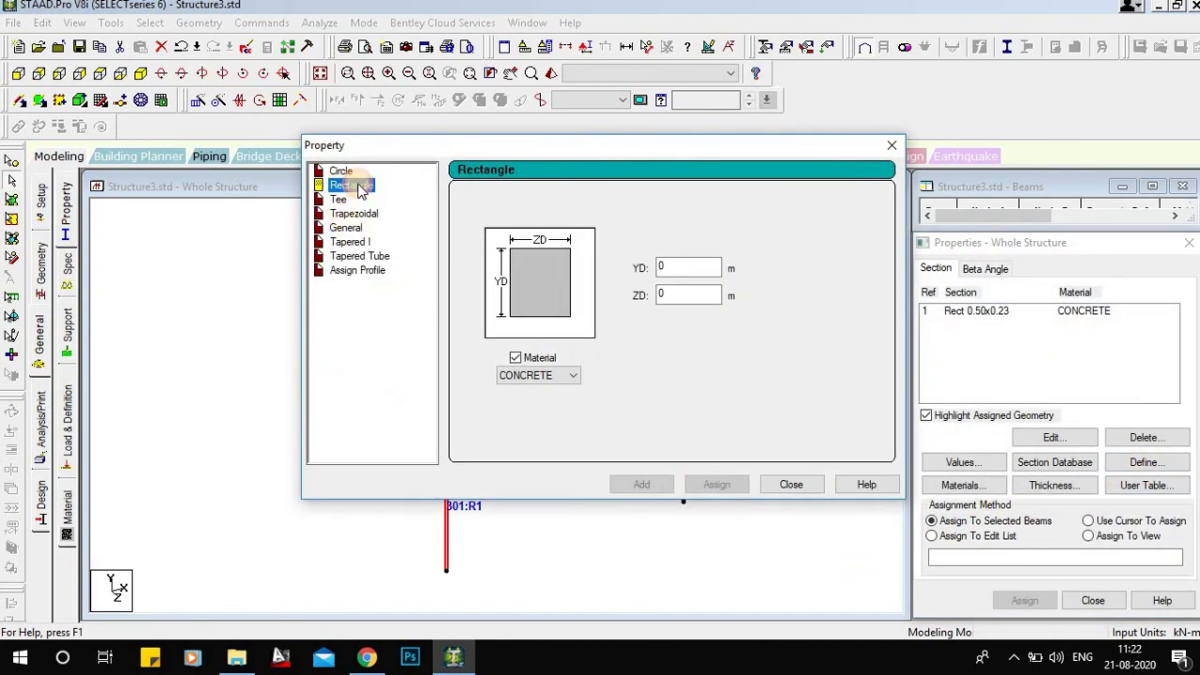
double_click(687, 269)
text(0)
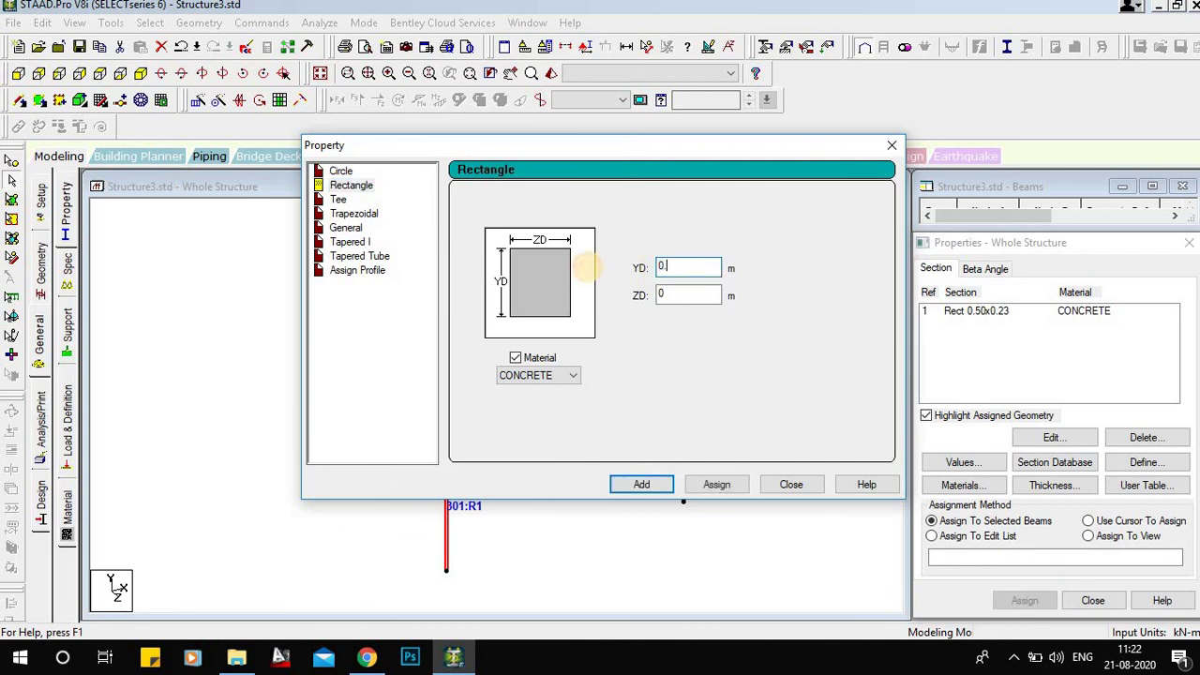
double_click(683, 293)
text(0)
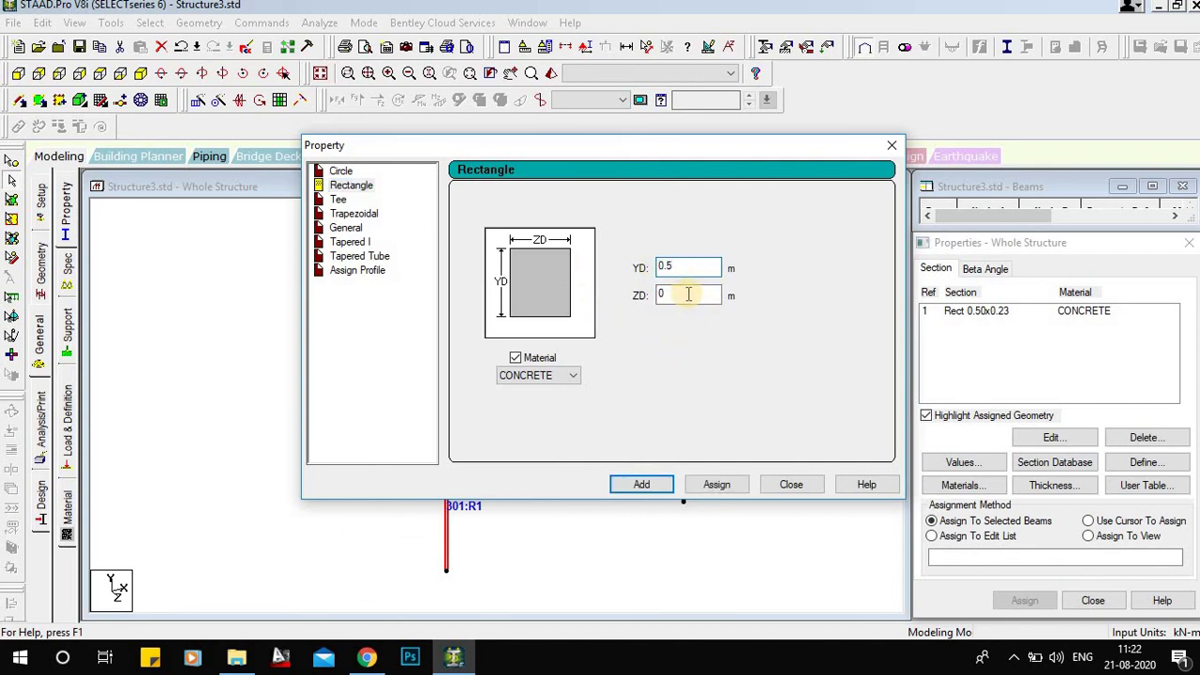
key(shift+Home)
text(.5)
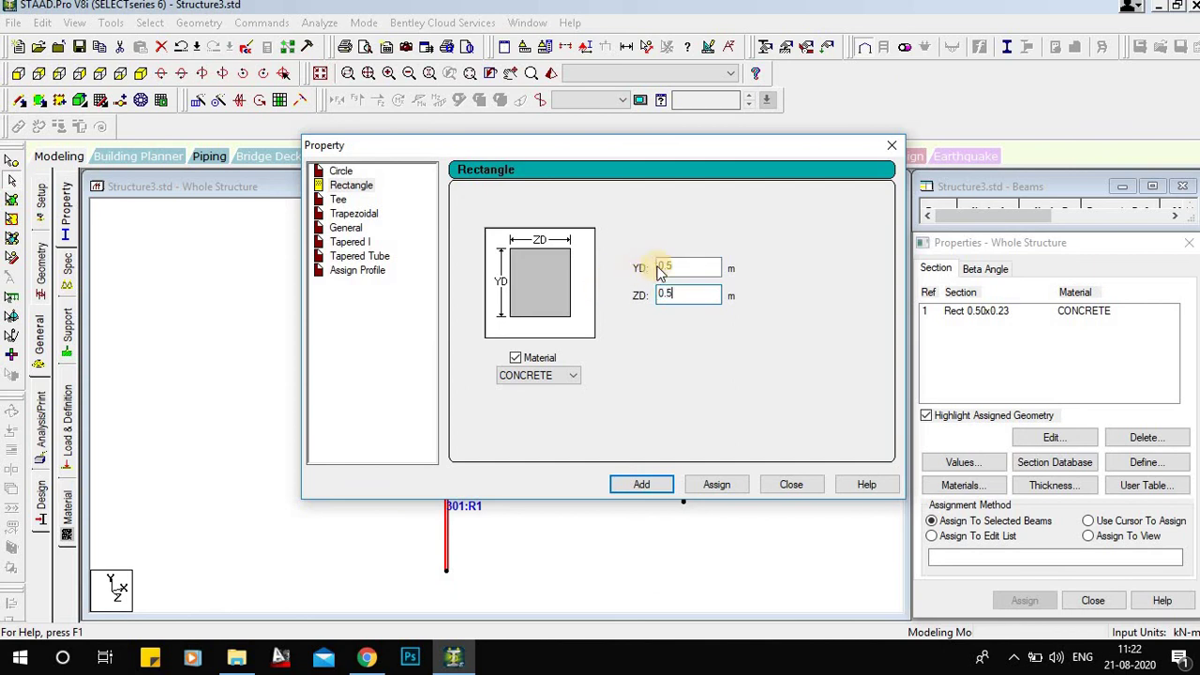
drag(676, 268, 593, 270)
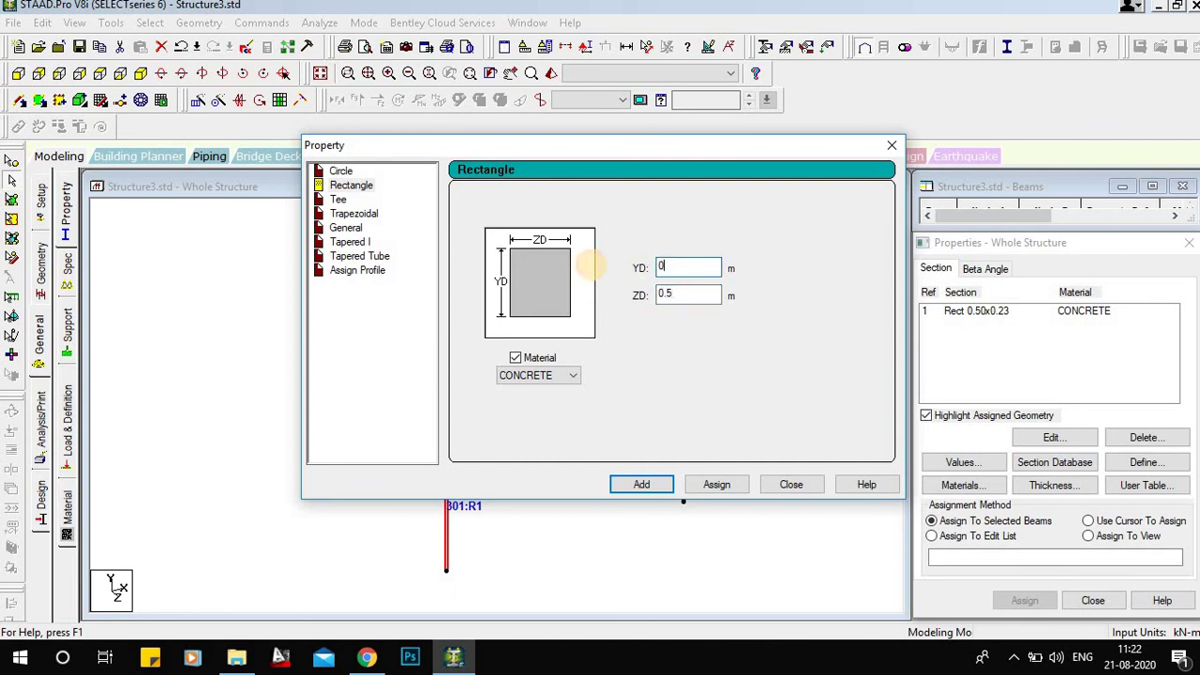
text(0.23)
key(Tab)
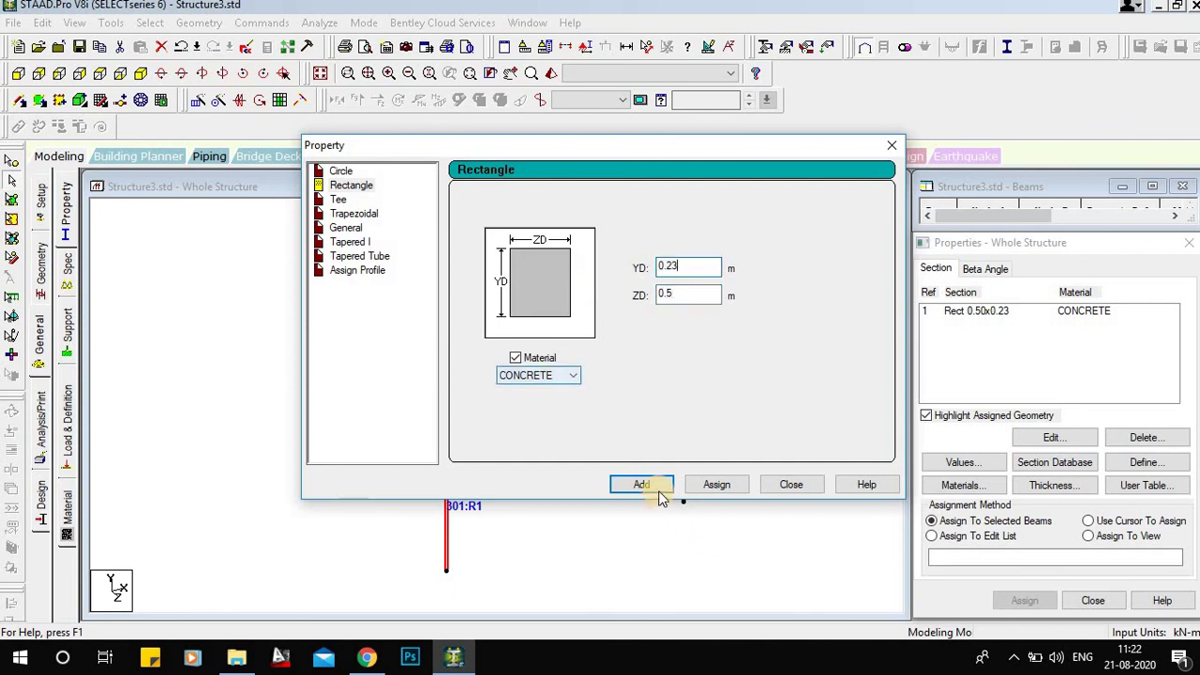
click(647, 486)
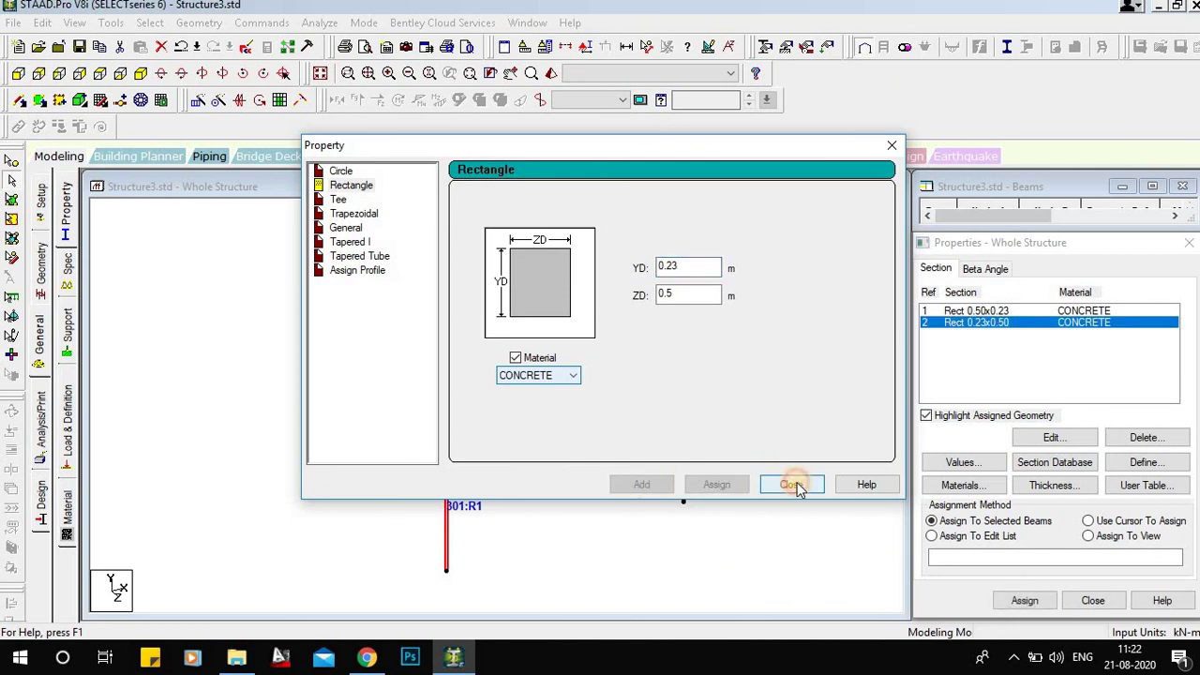
- Assign the 0.23x0.50 concrete section to the four columns 246, 247, 301 and 302
click(793, 484)
click(999, 327)
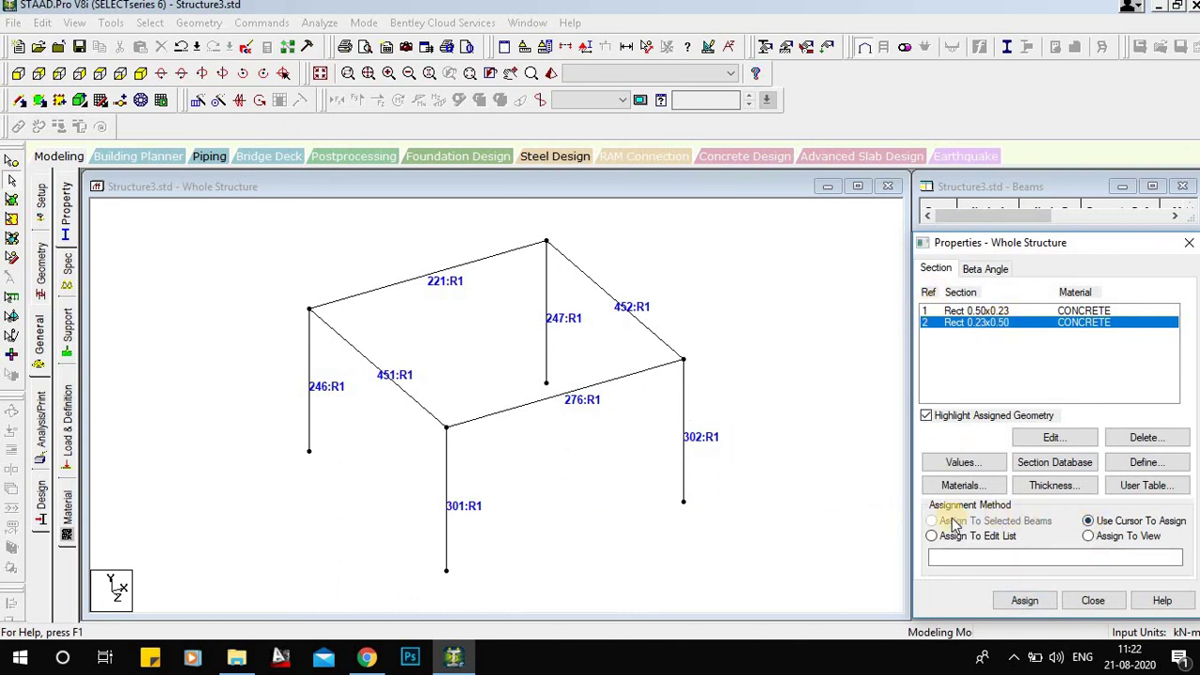
click(686, 417)
ctrl+click(546, 298)
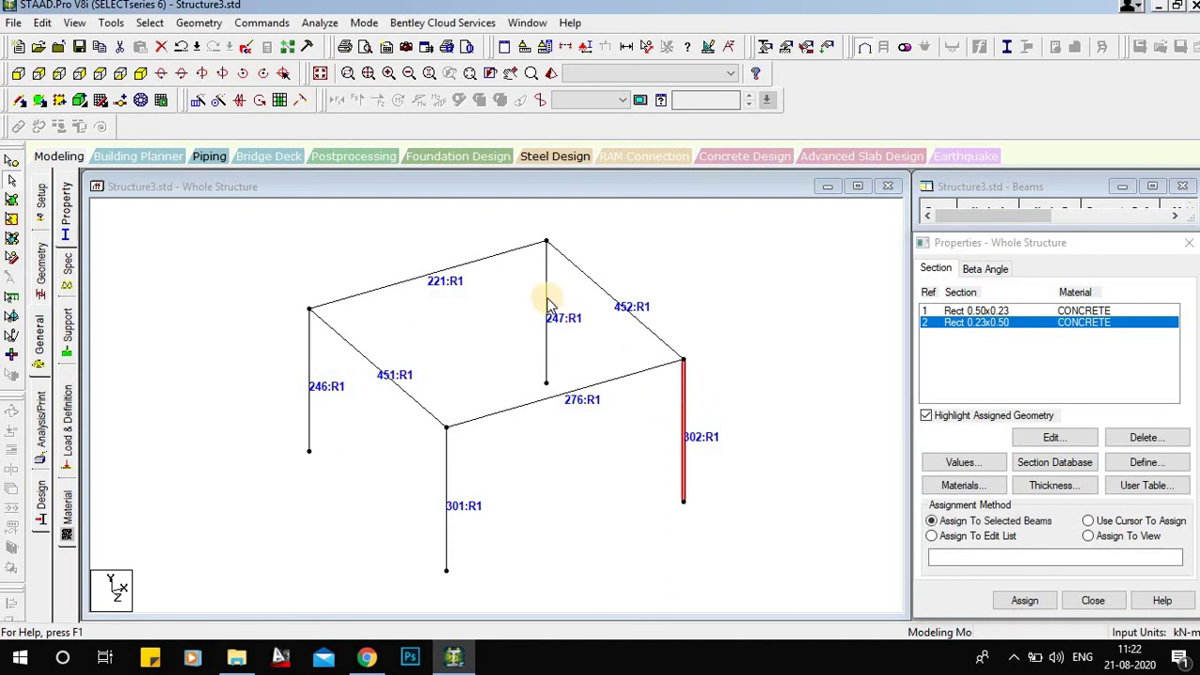
ctrl+click(310, 371)
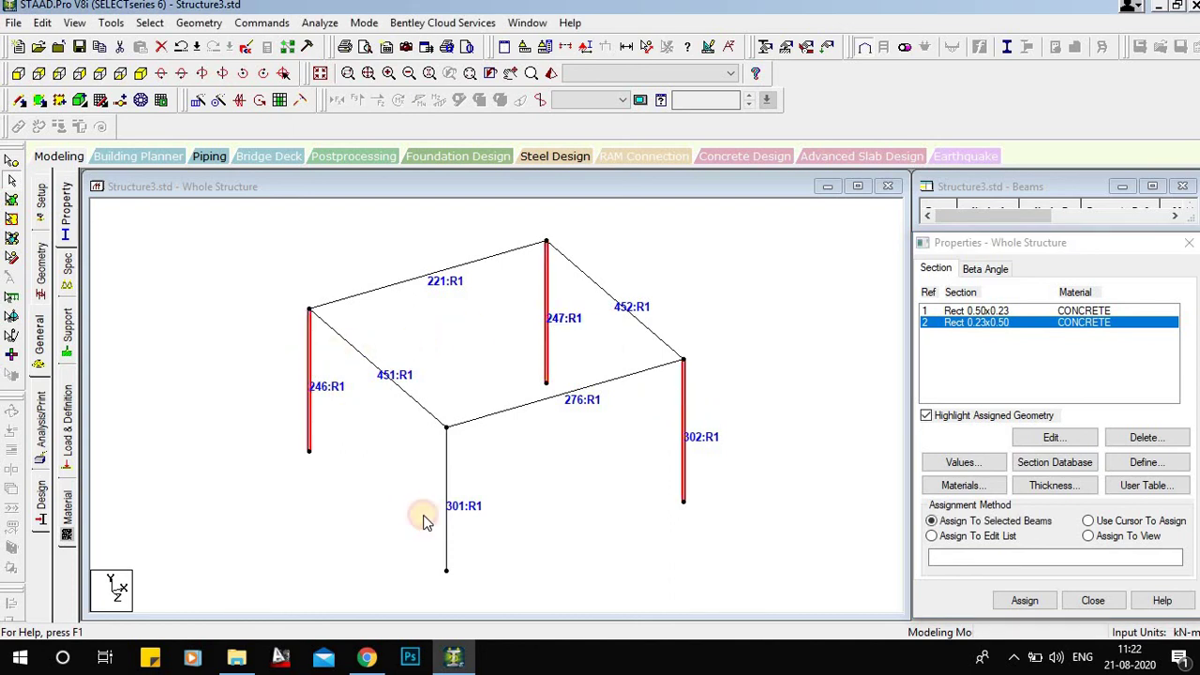
ctrl+click(446, 506)
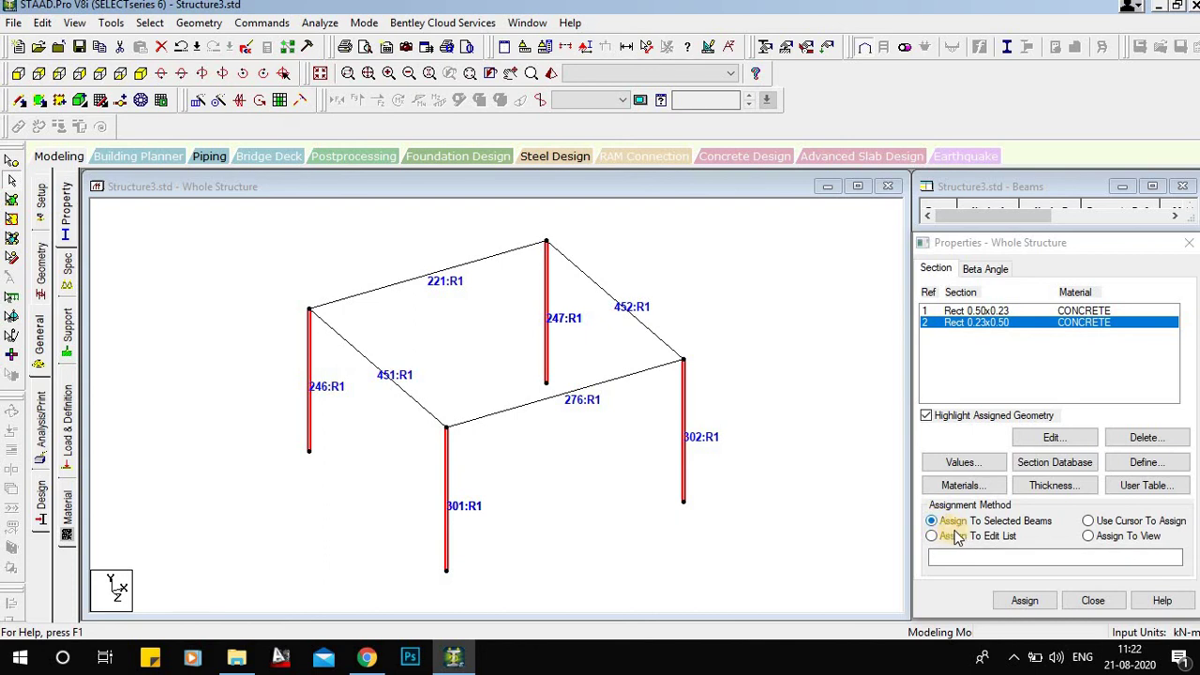
click(1022, 600)
click(1086, 474)
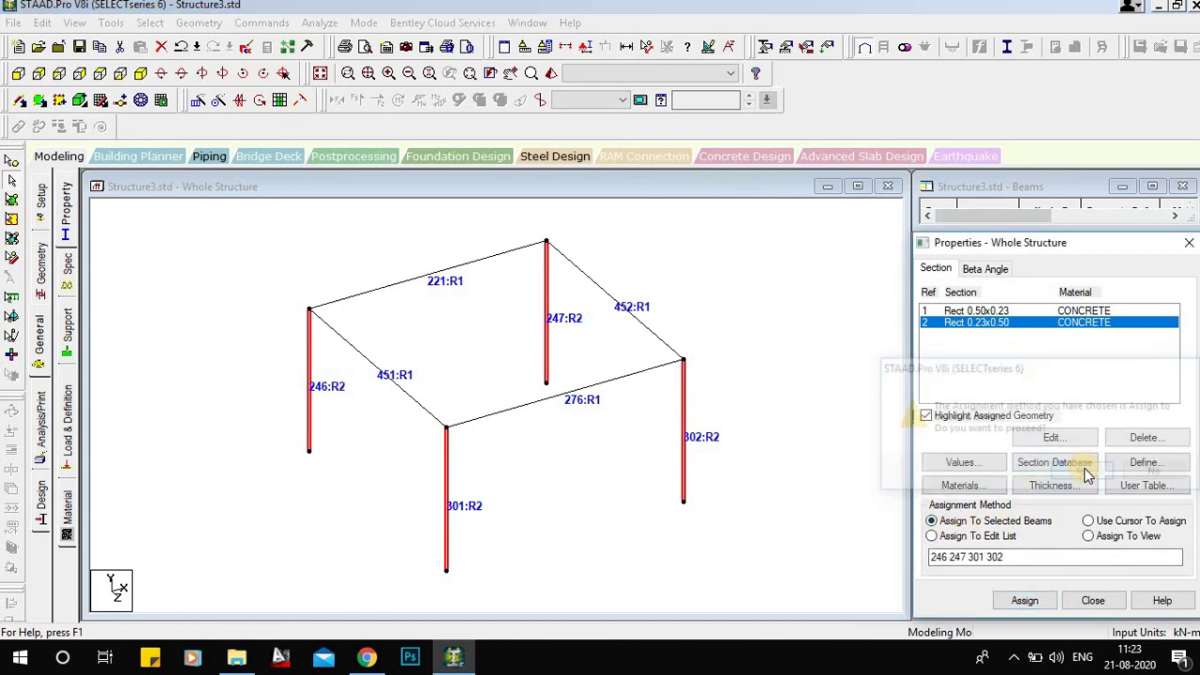
click(722, 302)
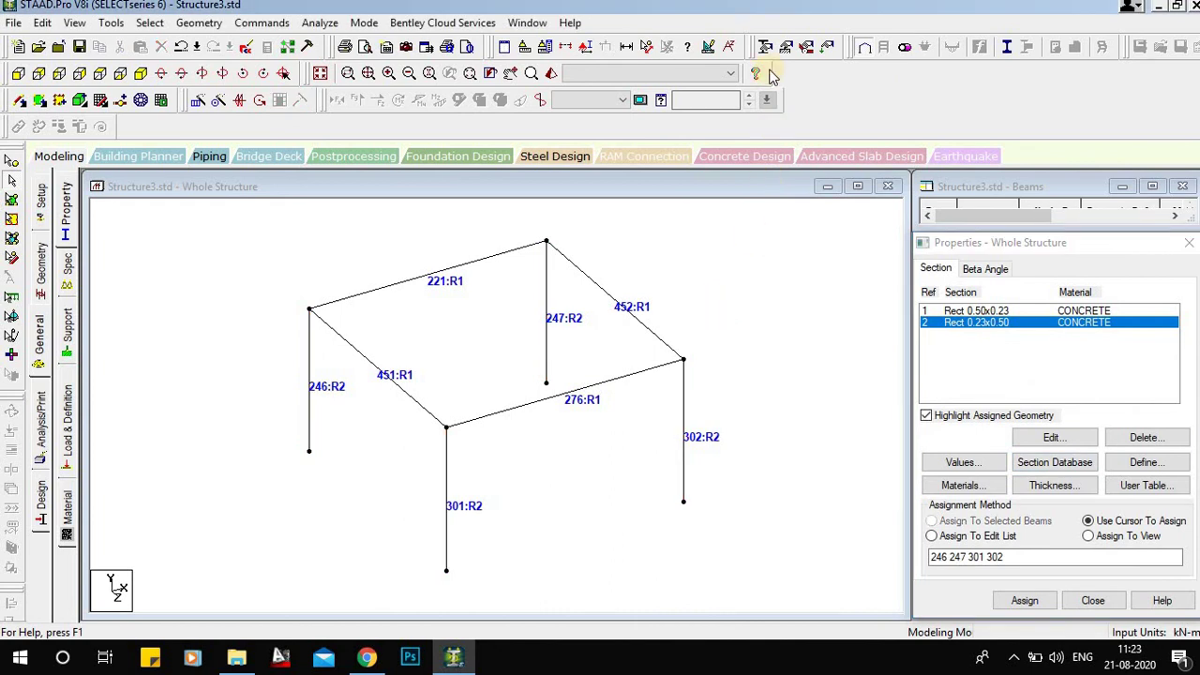
- Open the 3D rendering, rotate the frame to examine how the columns are oriented with the 0.23x0.50 section, and close it
click(637, 47)
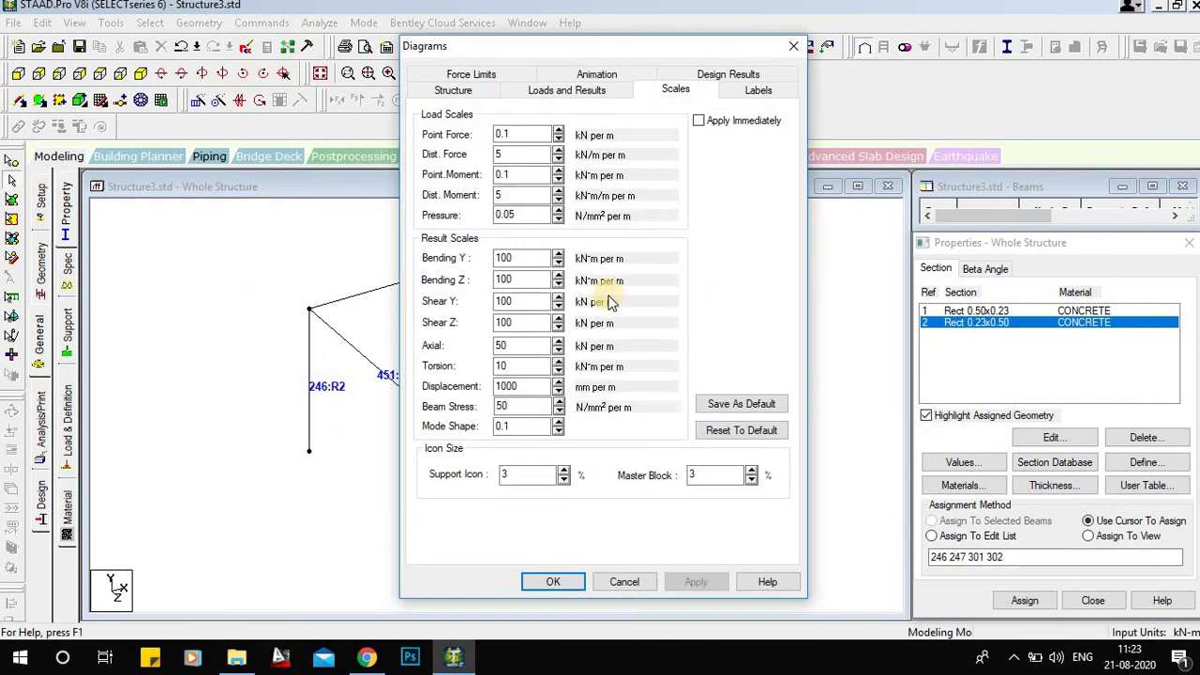
click(794, 47)
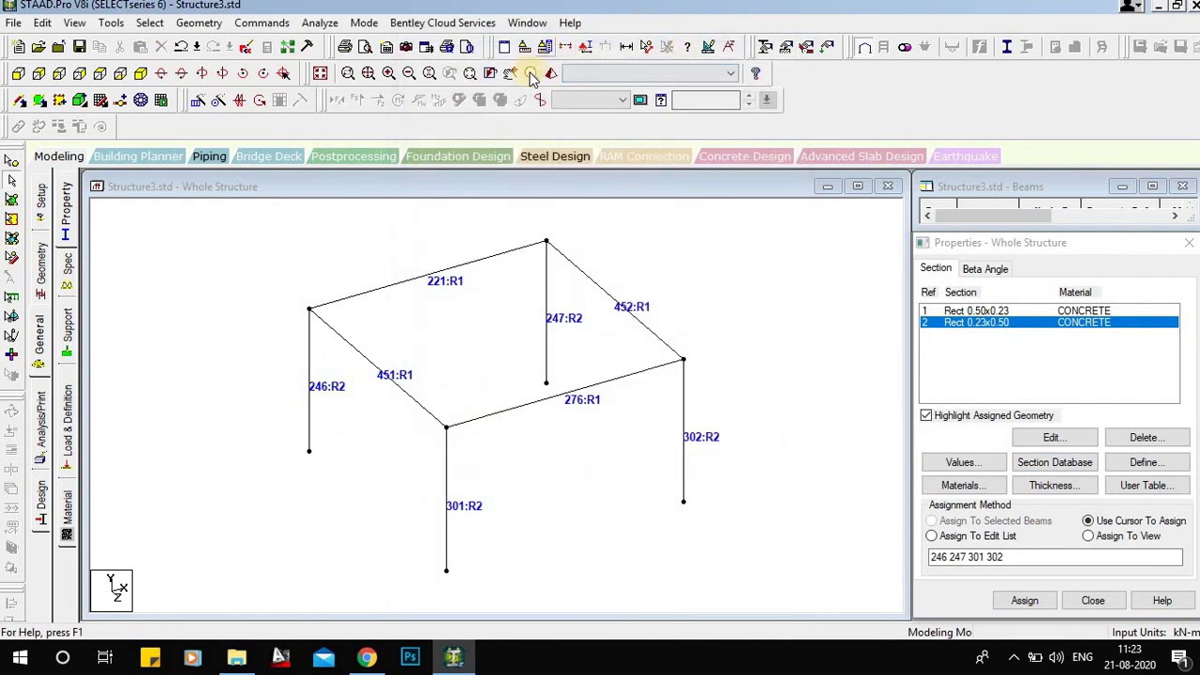
click(553, 74)
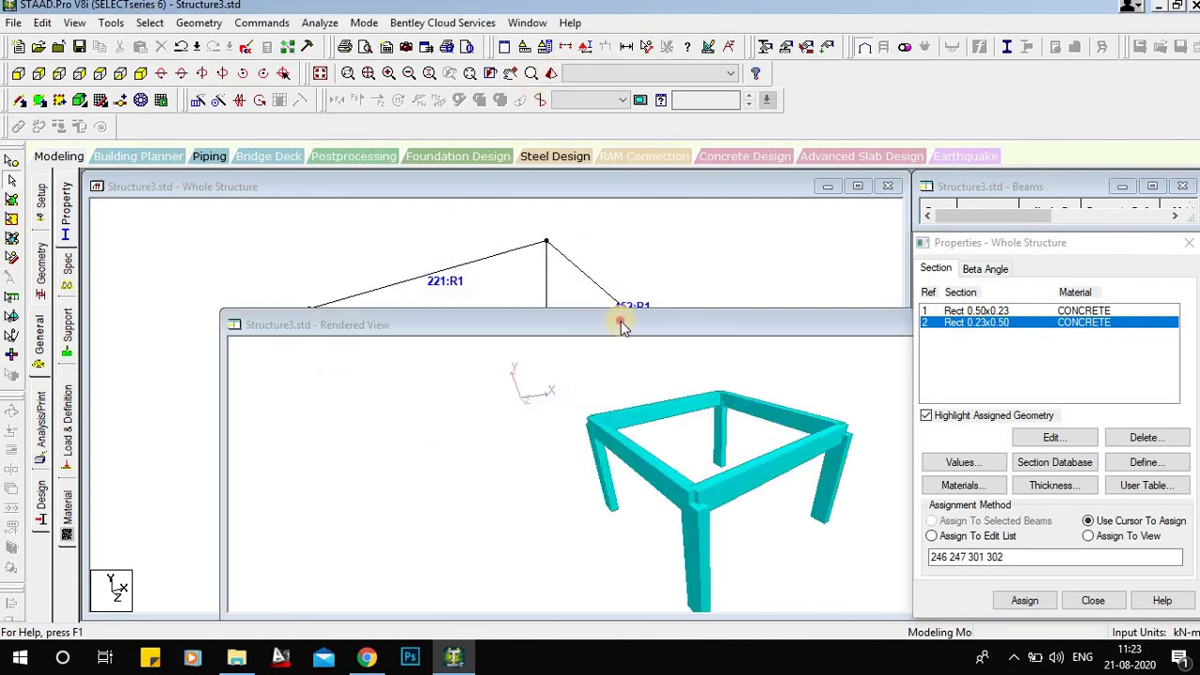
drag(622, 324, 421, 169)
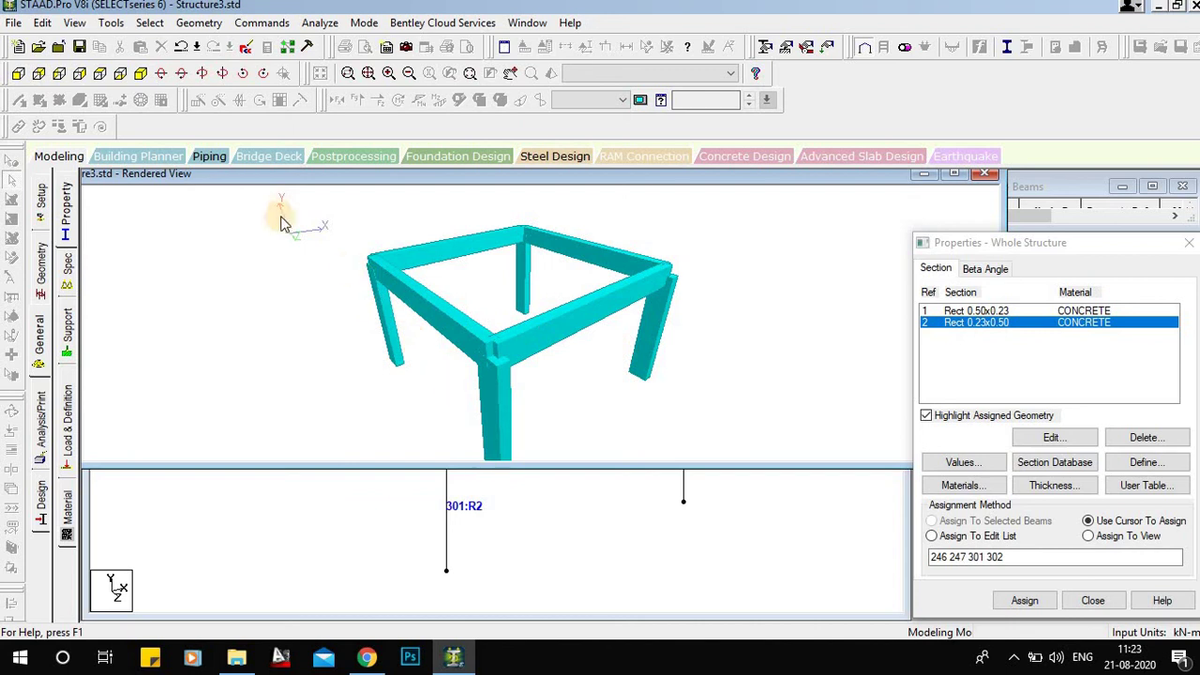
drag(299, 261, 442, 333)
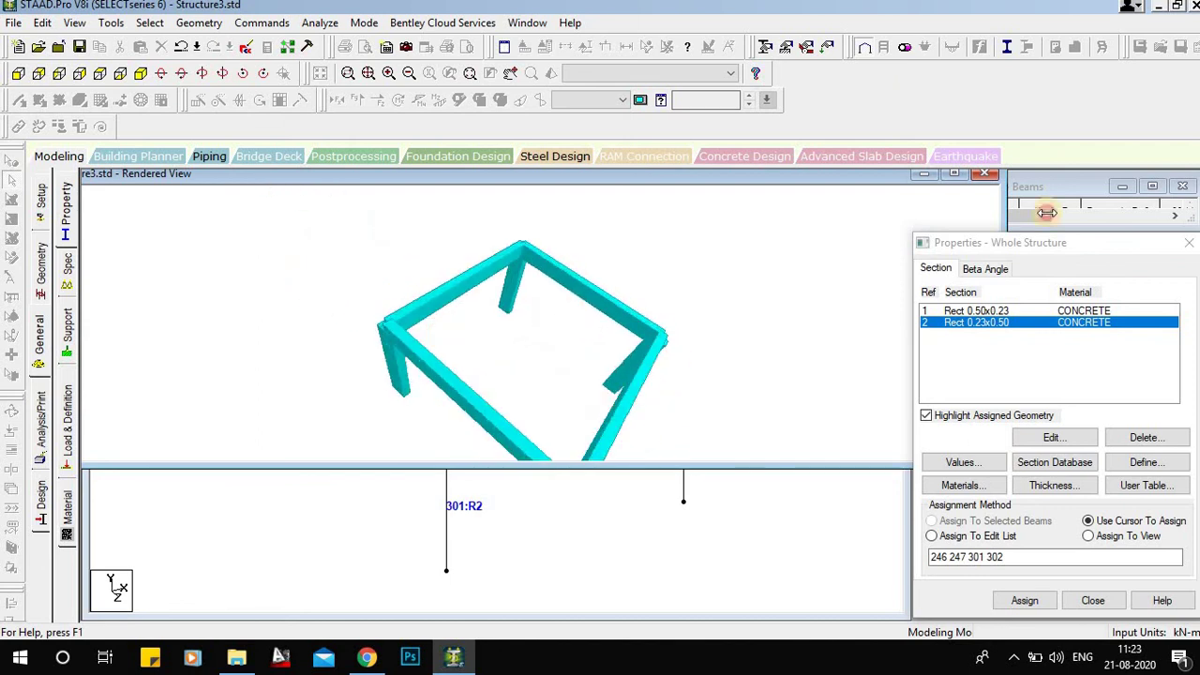
click(984, 175)
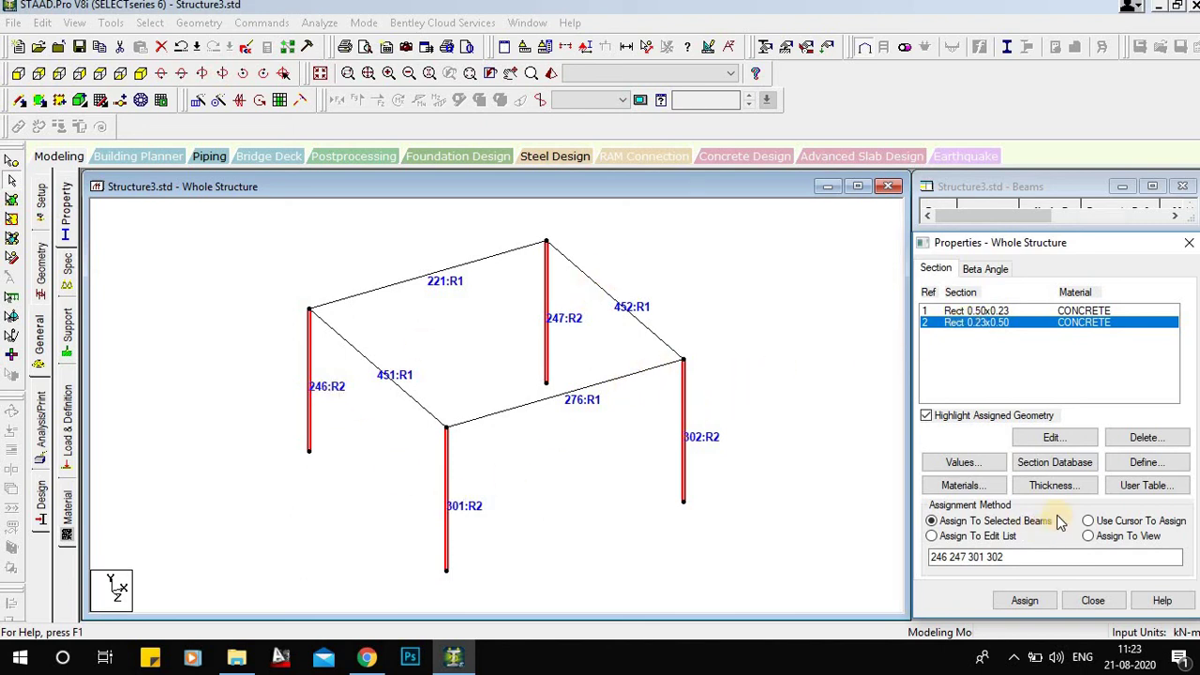
- Toggle the assigned-geometry highlighting off and on, and highlight the members that use the 0.50x0.23 section
click(926, 415)
click(817, 475)
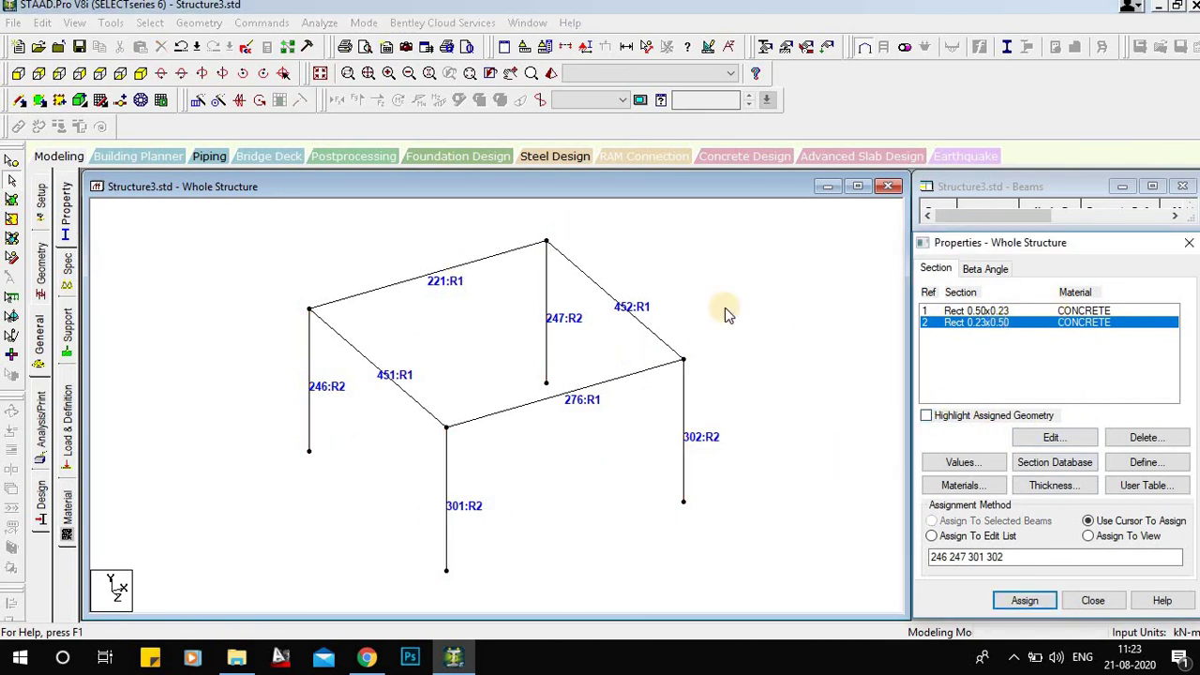
click(926, 416)
click(986, 319)
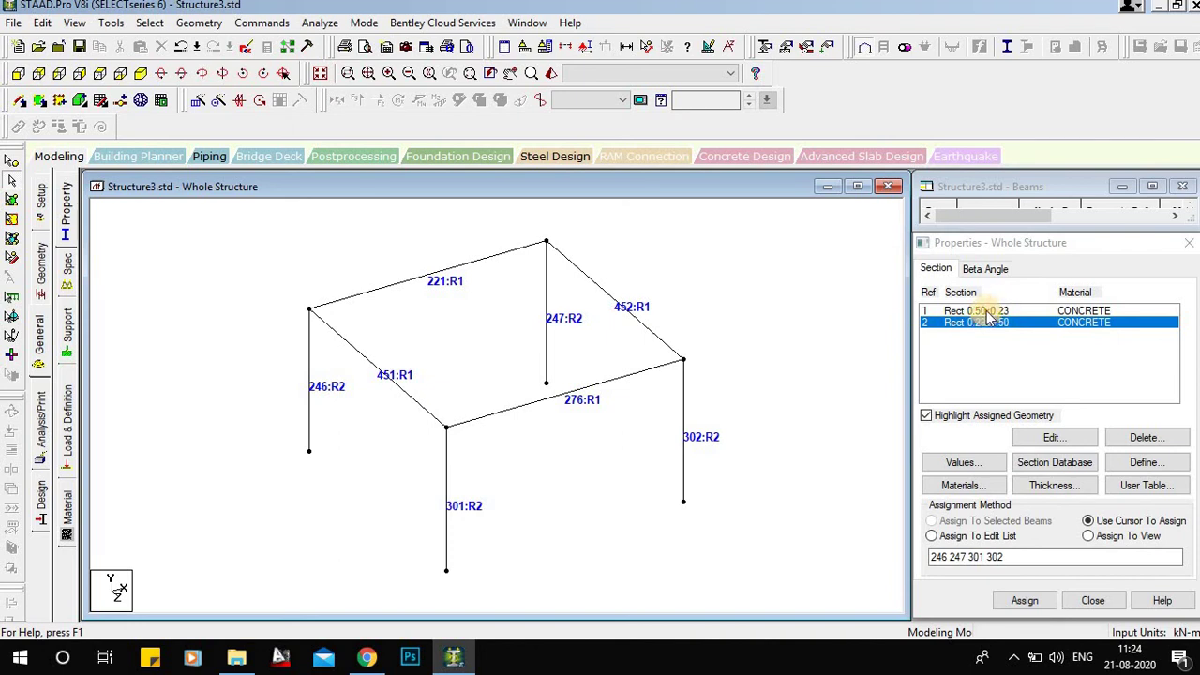
click(984, 312)
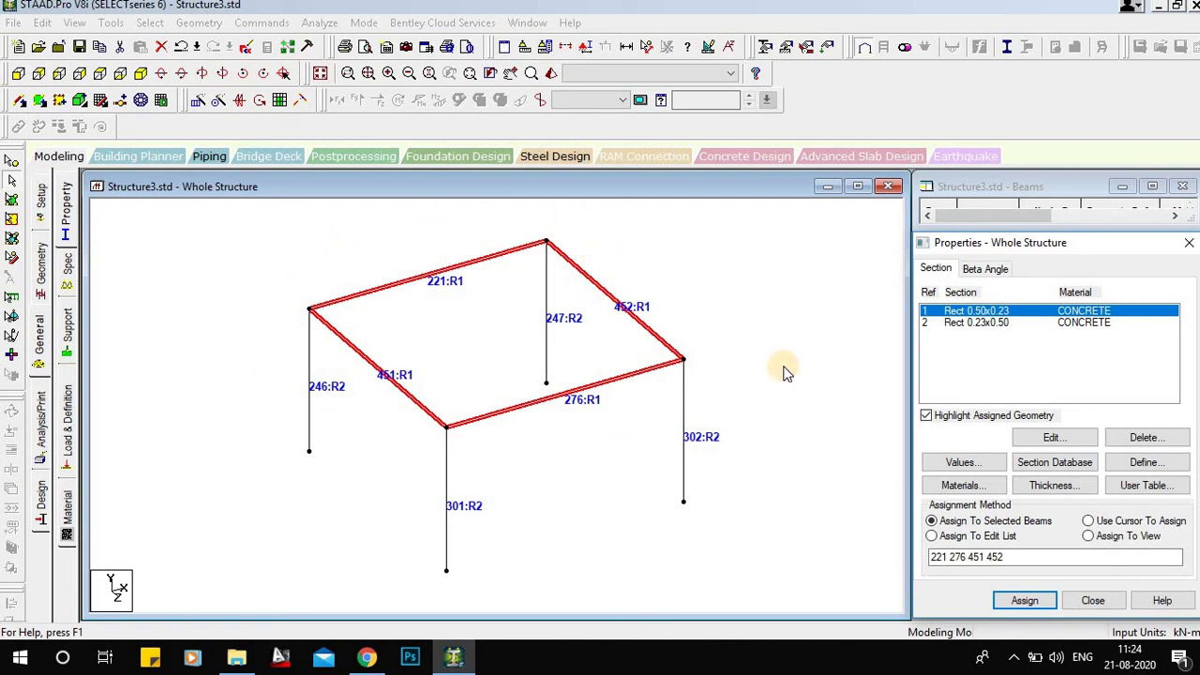
- Delete the 0.23x0.50 concrete section from the section list
click(974, 322)
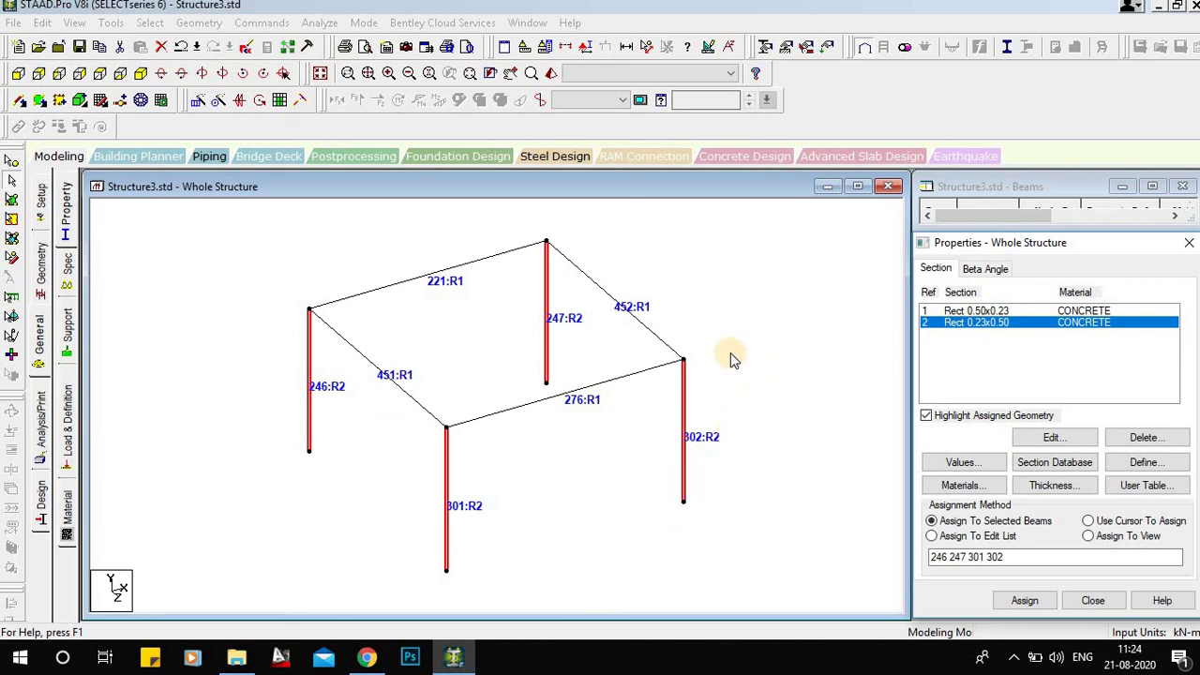
middle_drag(772, 365, 756, 362)
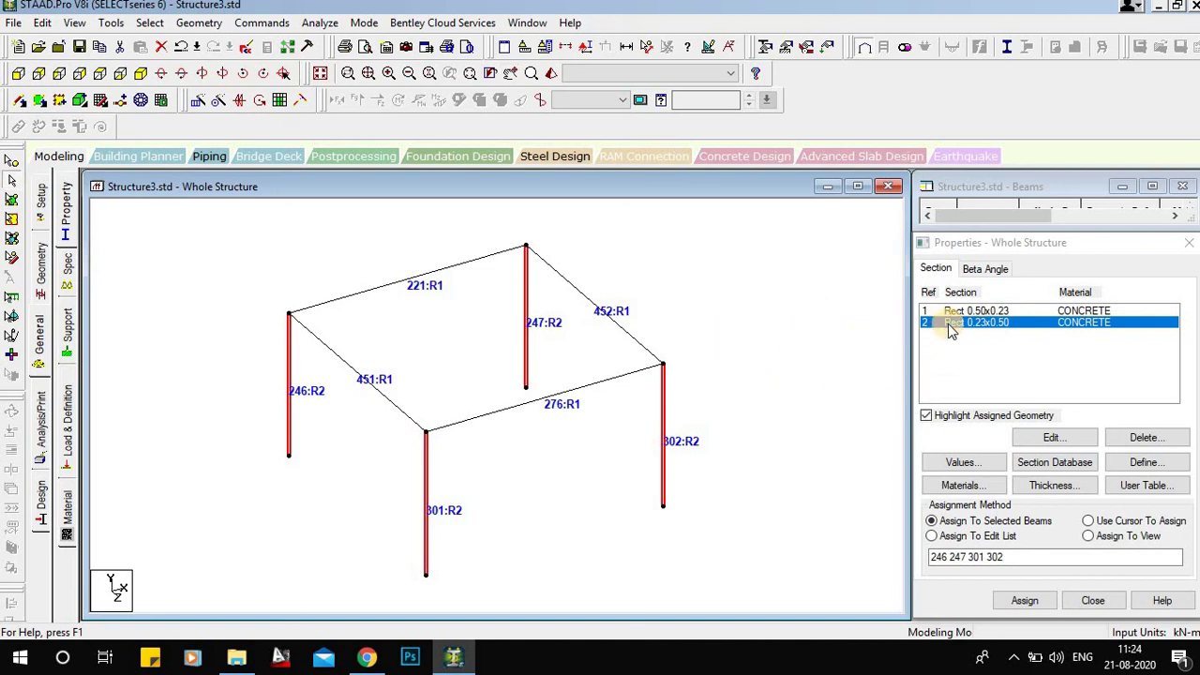
click(1146, 437)
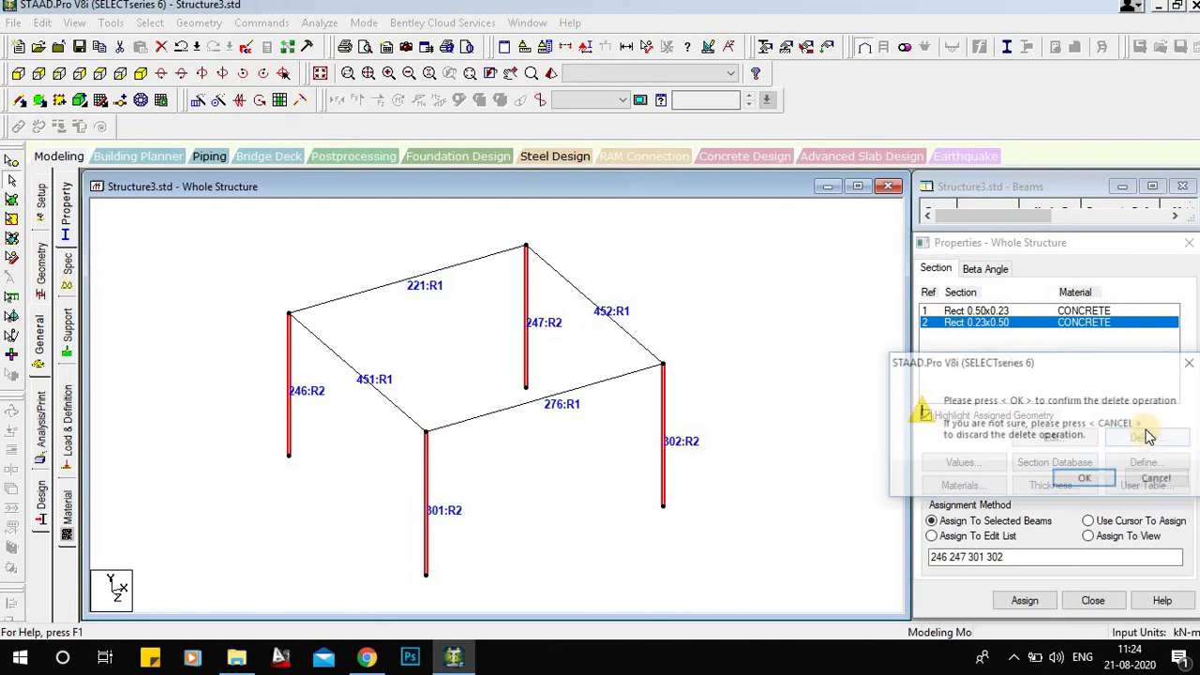
click(1074, 478)
- Assign the 0.50x0.23 concrete section to all members in view, saving the modified structure
click(995, 311)
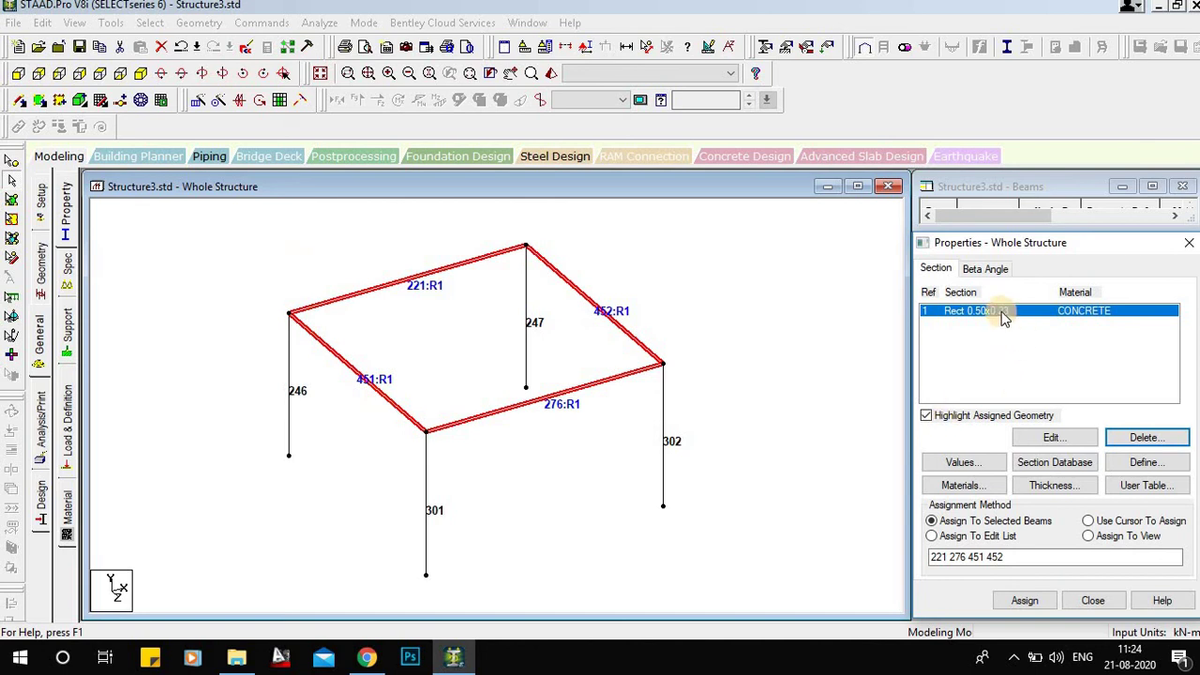
click(1099, 537)
click(1024, 600)
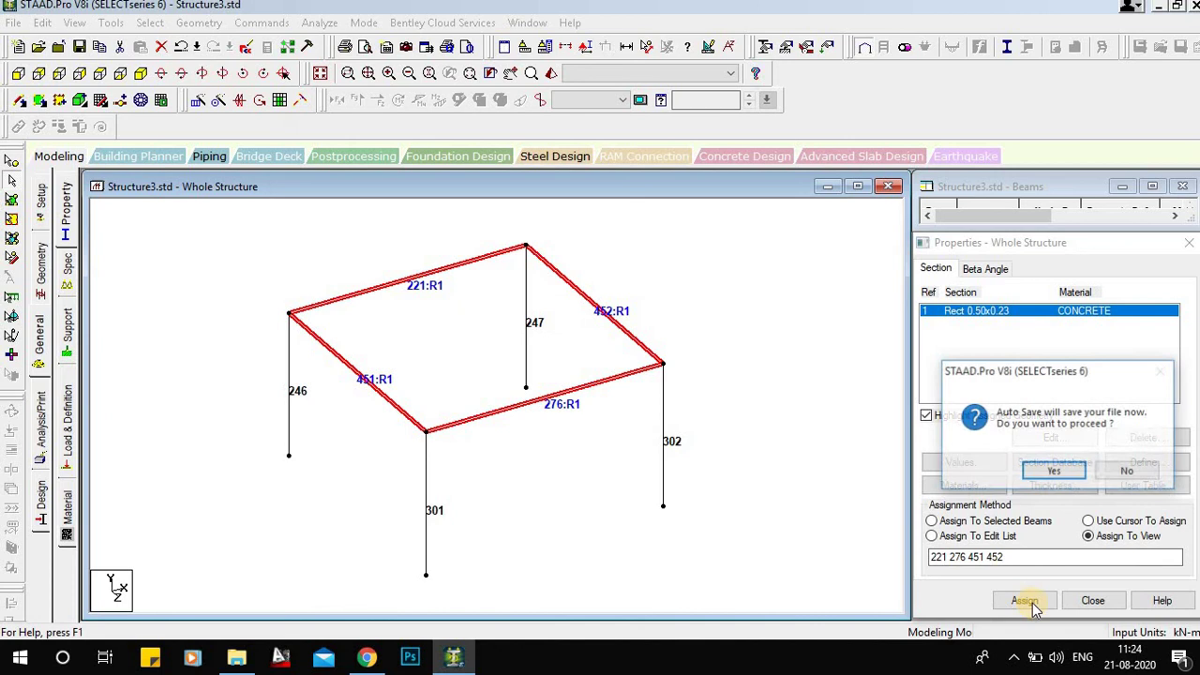
click(1054, 471)
click(494, 348)
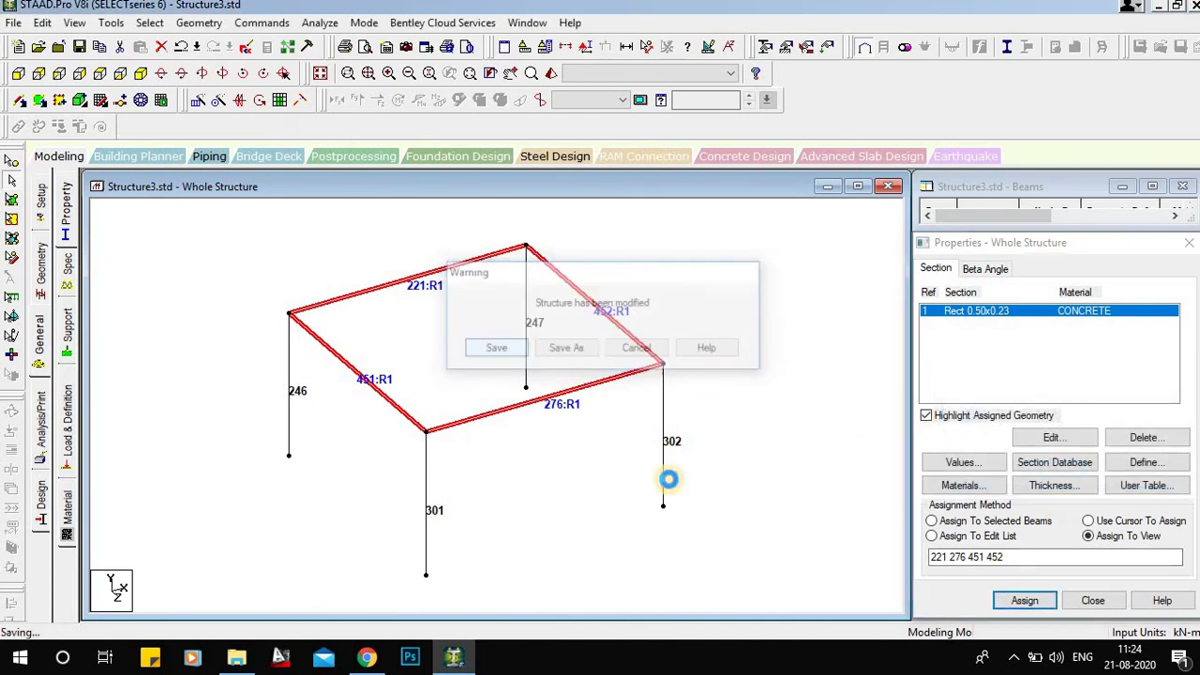
click(1024, 600)
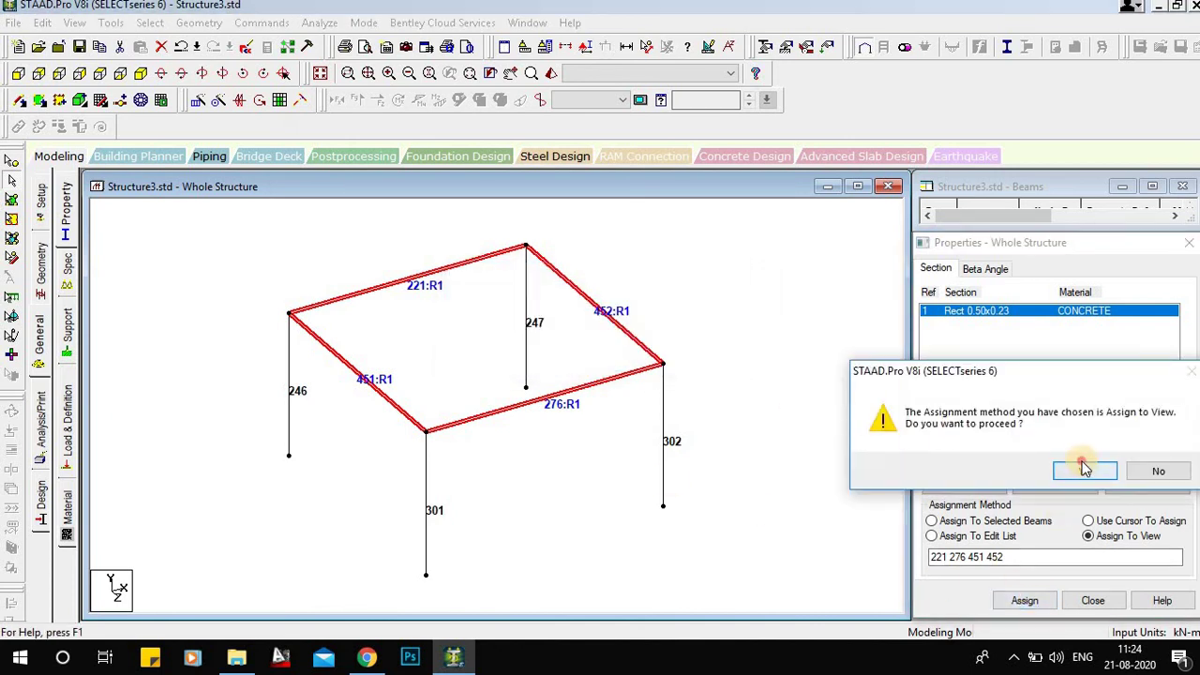
click(1085, 468)
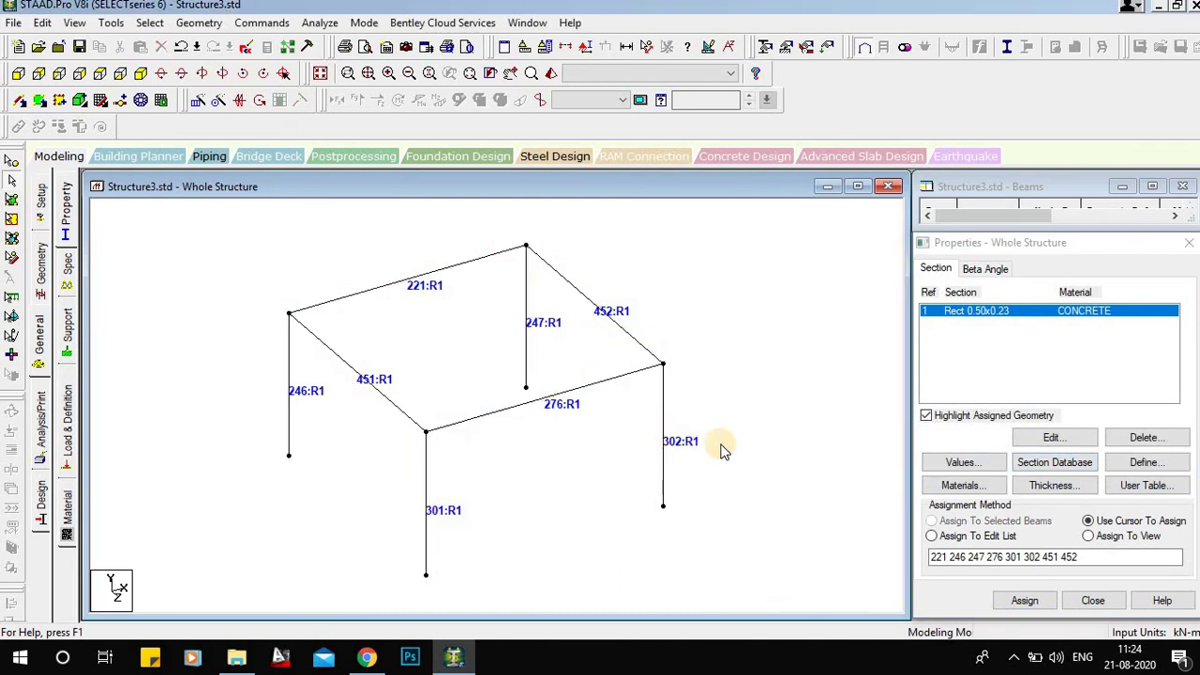
- Highlight the members using the 0.50x0.23 section, examine their orientation in the 3D rendering and close the rendering
click(972, 313)
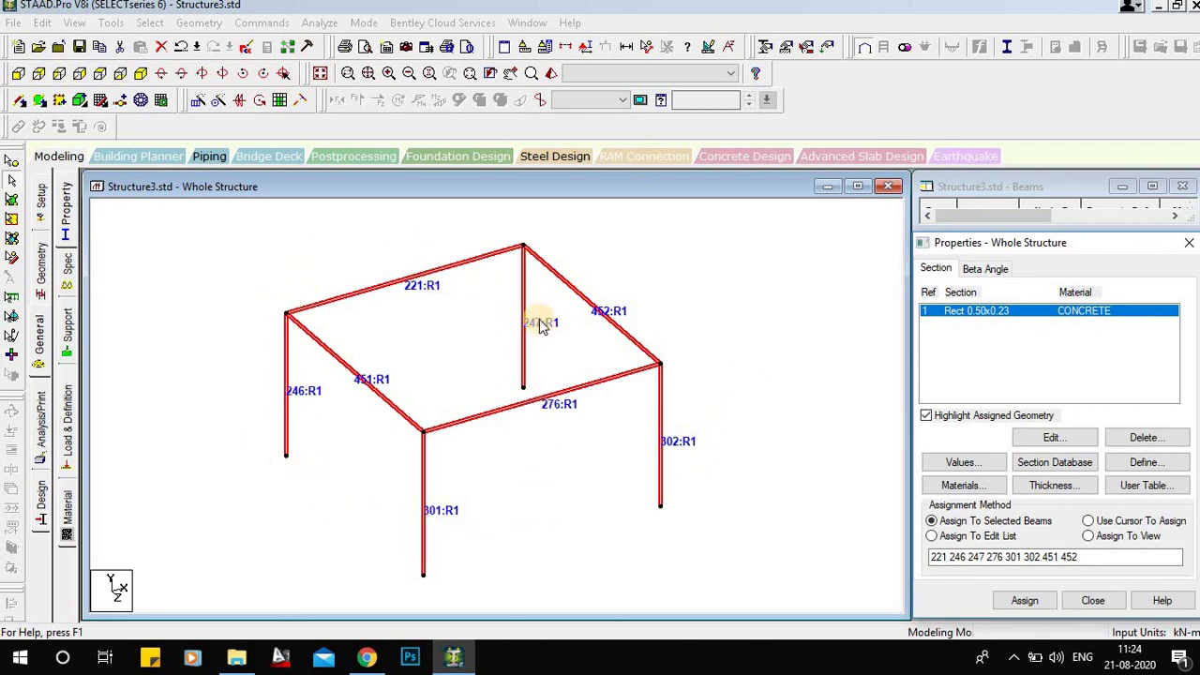
click(525, 481)
click(708, 49)
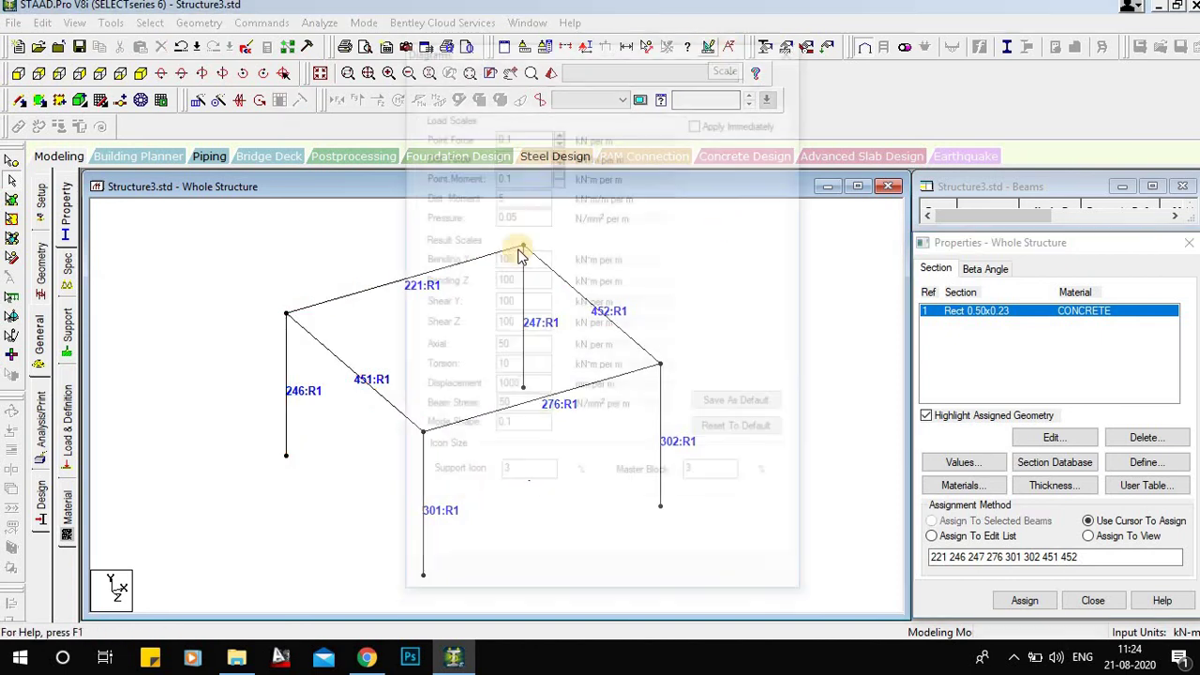
click(789, 49)
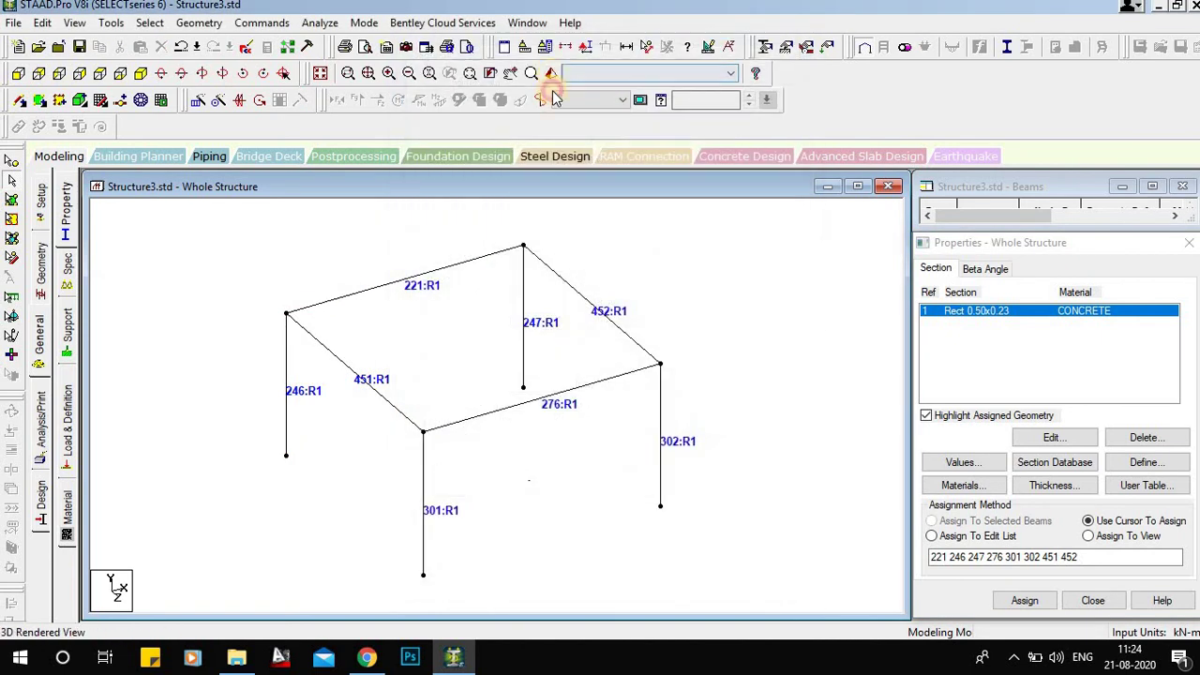
click(552, 74)
drag(466, 319, 375, 269)
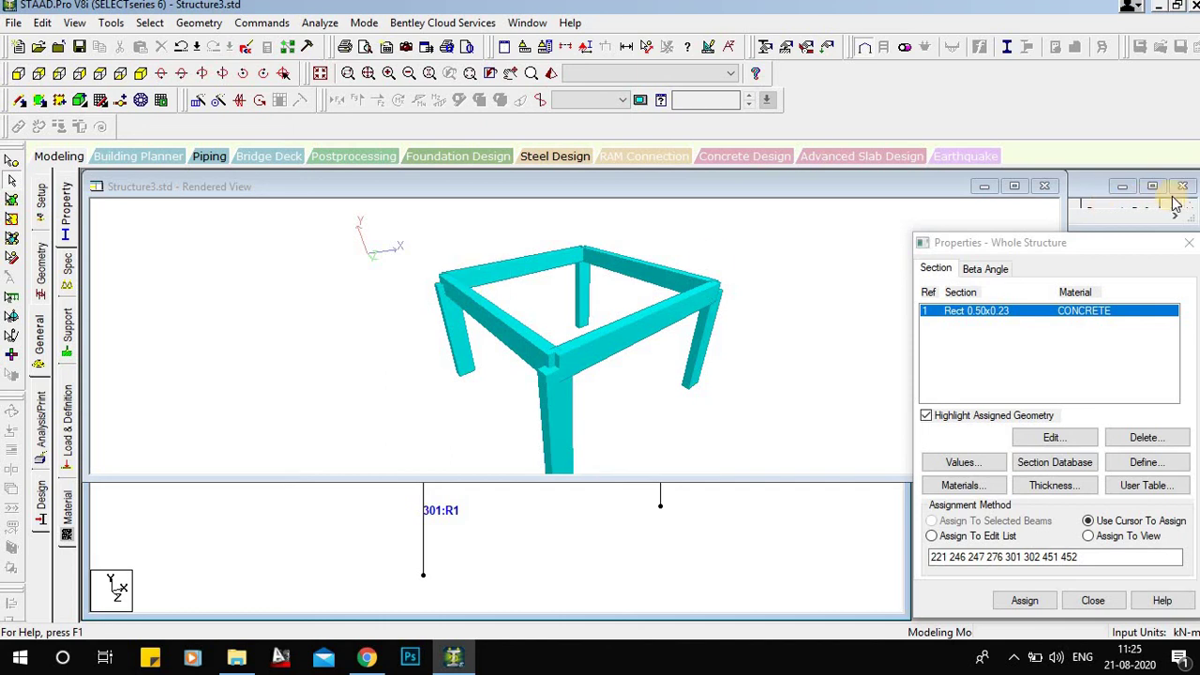
click(1047, 183)
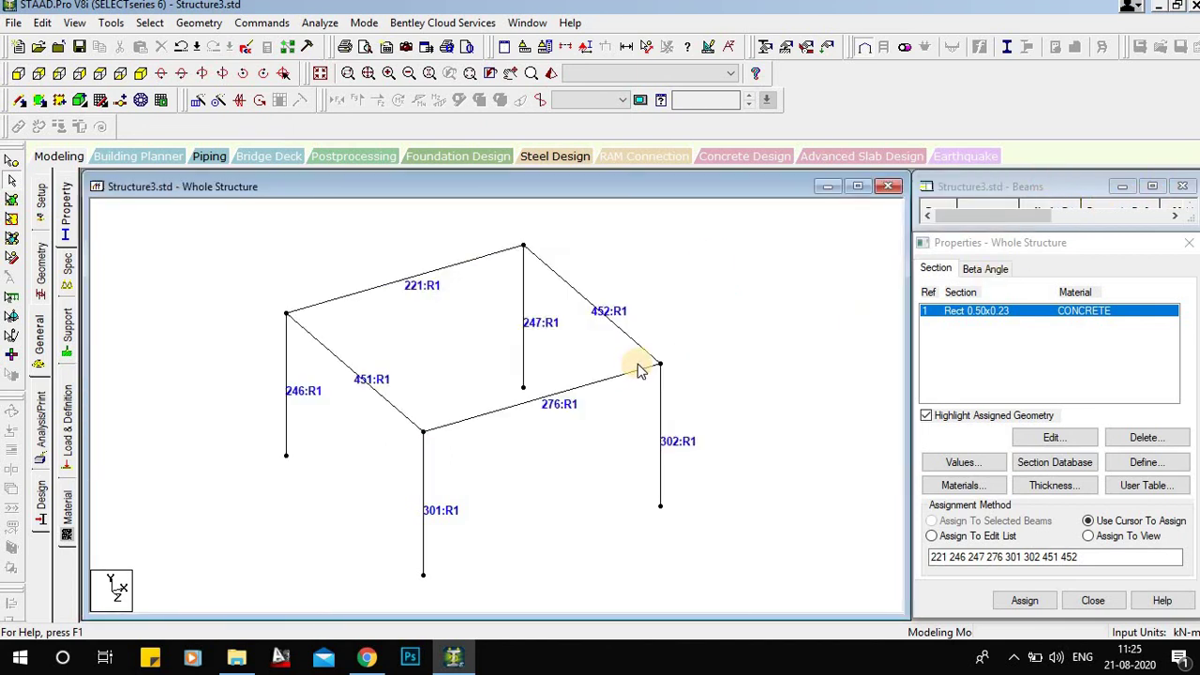
- Create a beta angle of 90 degrees
click(998, 270)
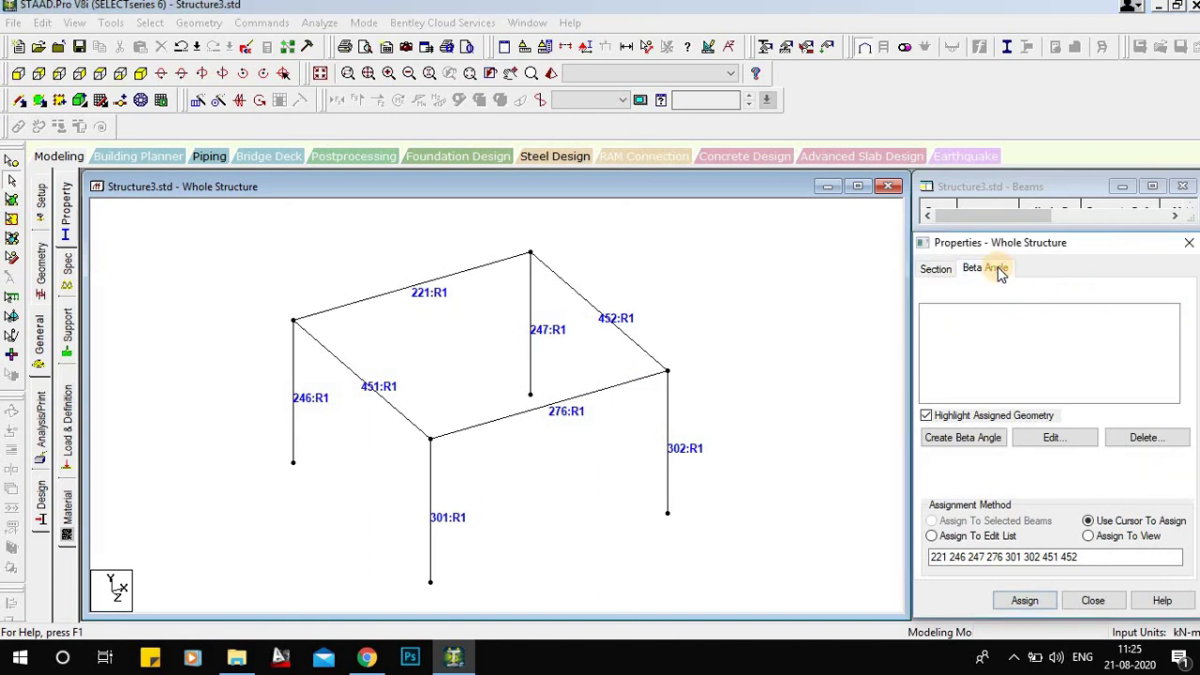
click(961, 439)
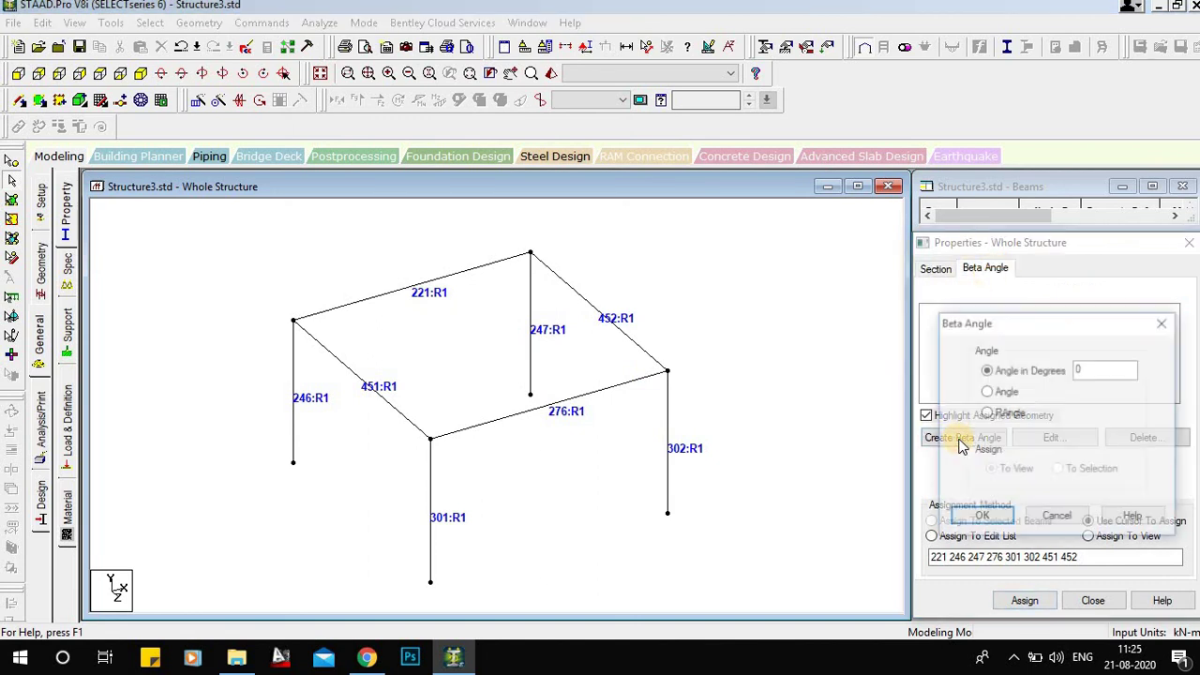
click(1080, 369)
double_click(1094, 368)
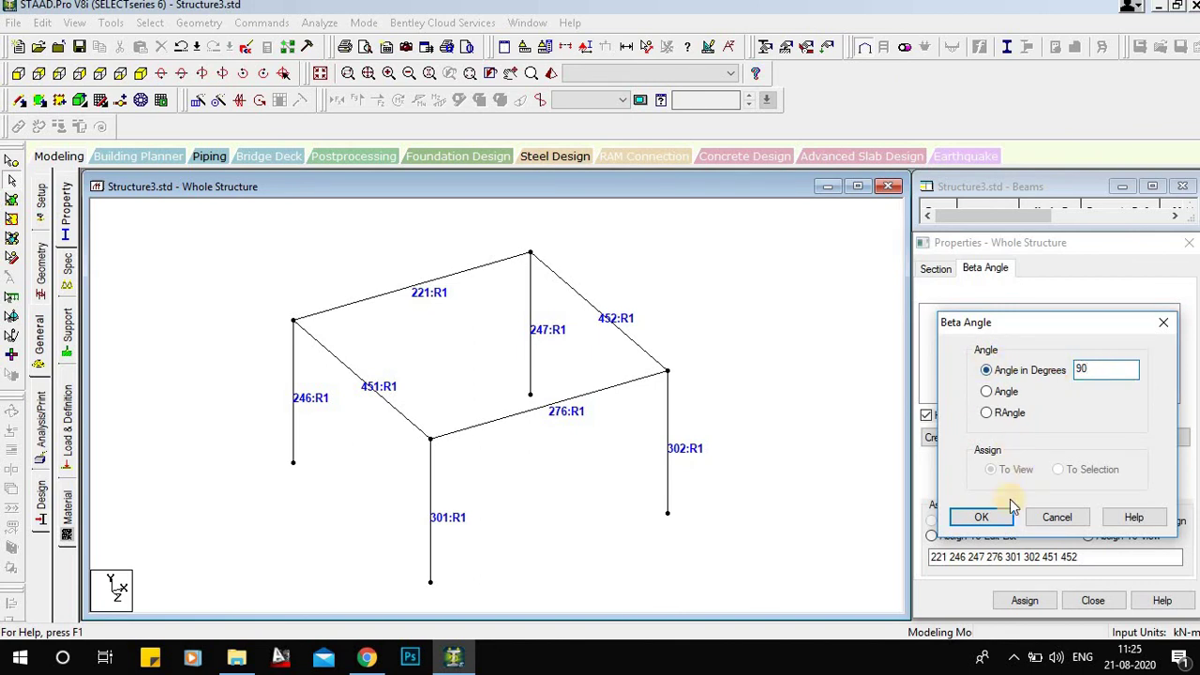
click(981, 518)
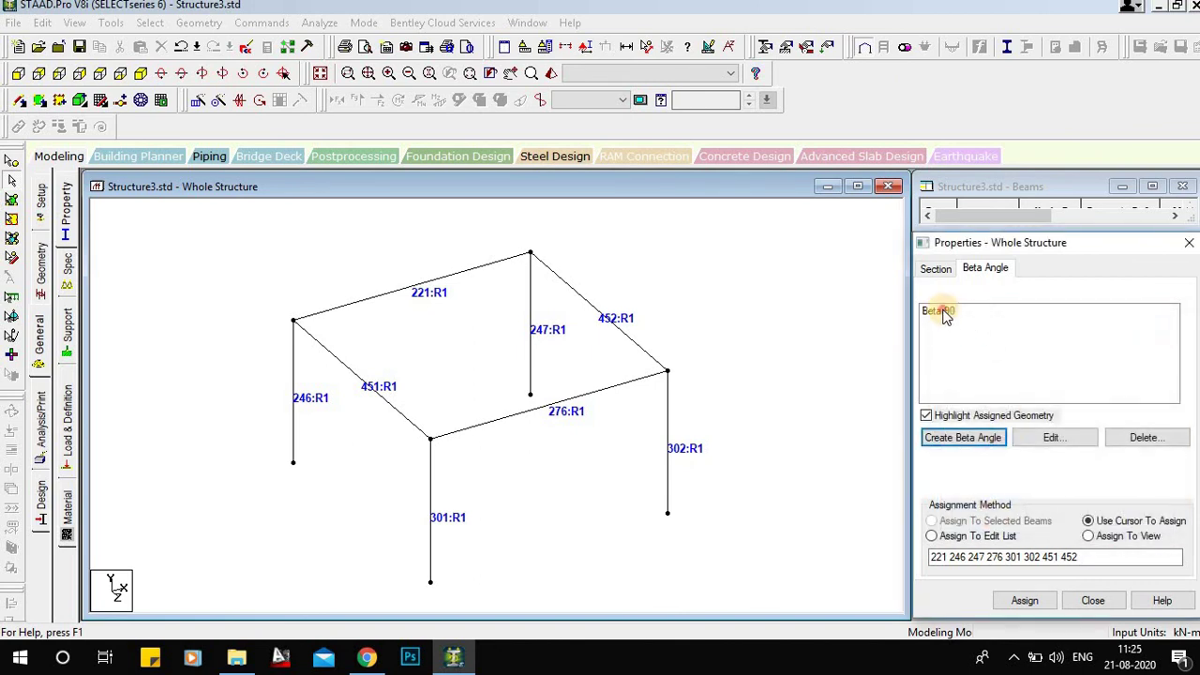
- Assign the 90-degree beta angle to the frame's four columns, members 246, 247, 301 and 302
click(943, 313)
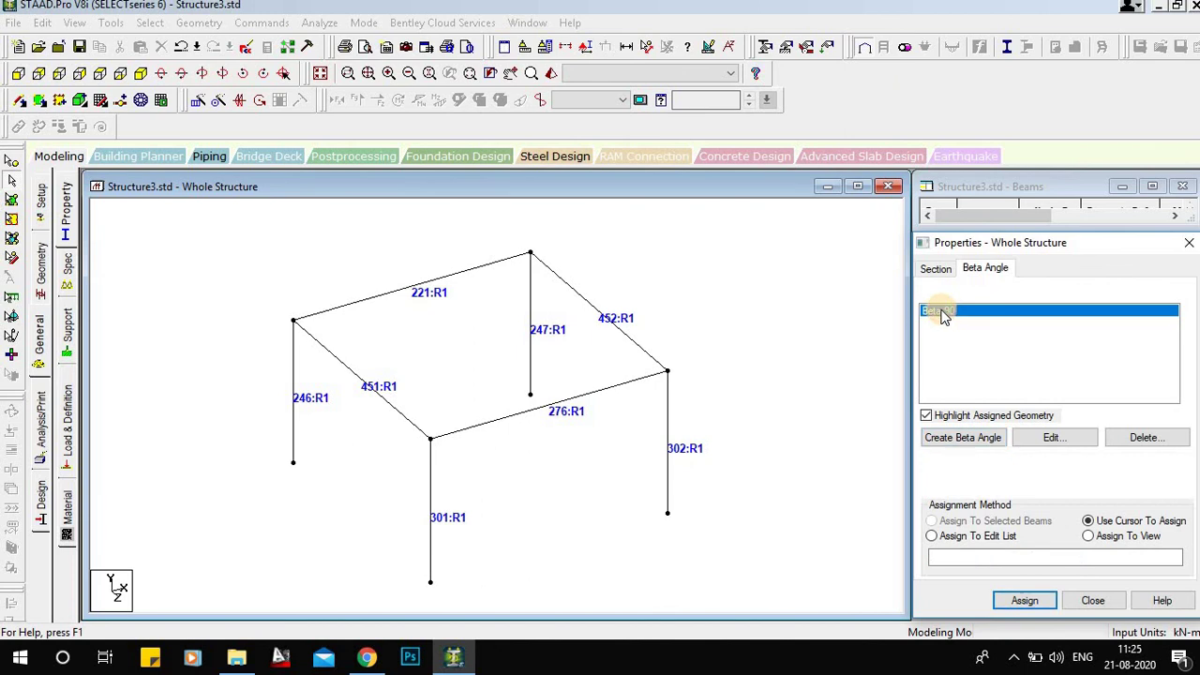
click(528, 290)
ctrl+click(291, 350)
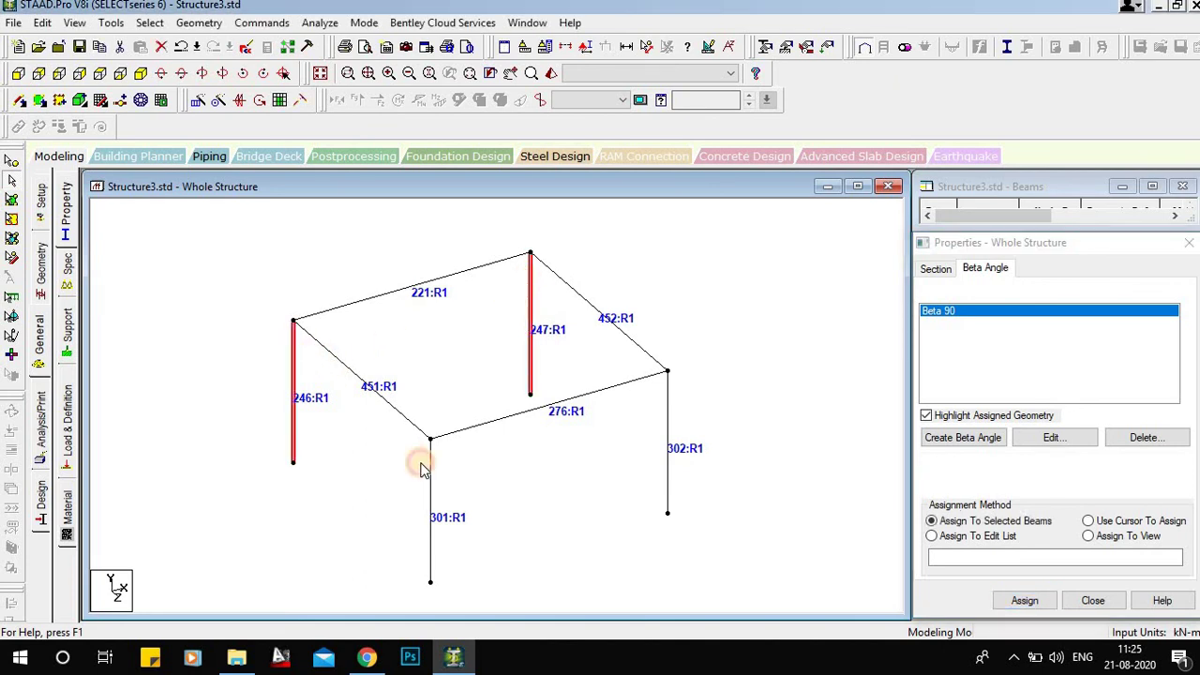
ctrl+click(666, 411)
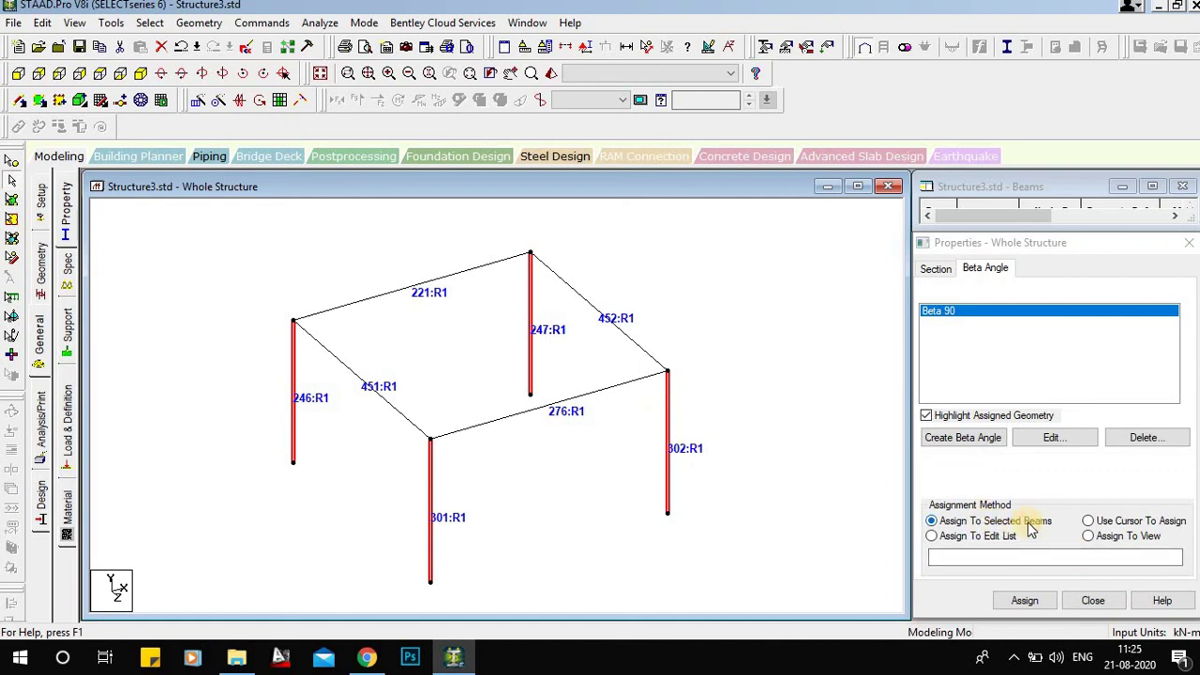
click(1026, 601)
click(1075, 472)
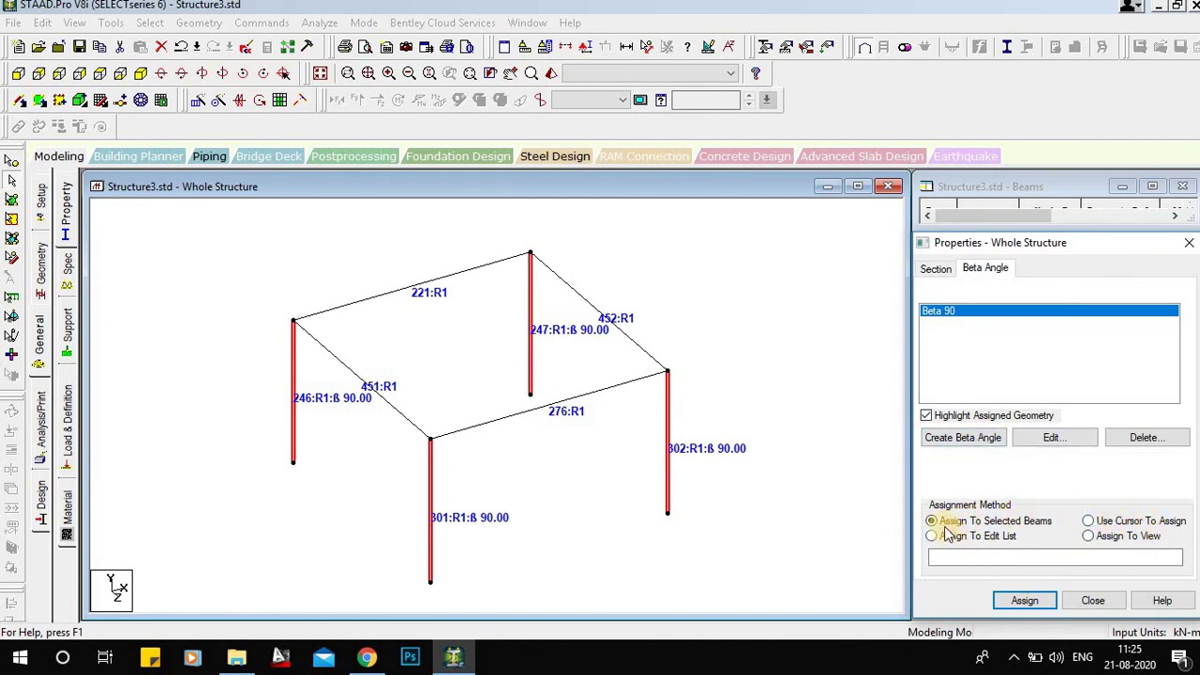
- Highlight the members using the 90-degree beta angle, examine the column orientation in the 3D rendering and close the rendering
click(947, 319)
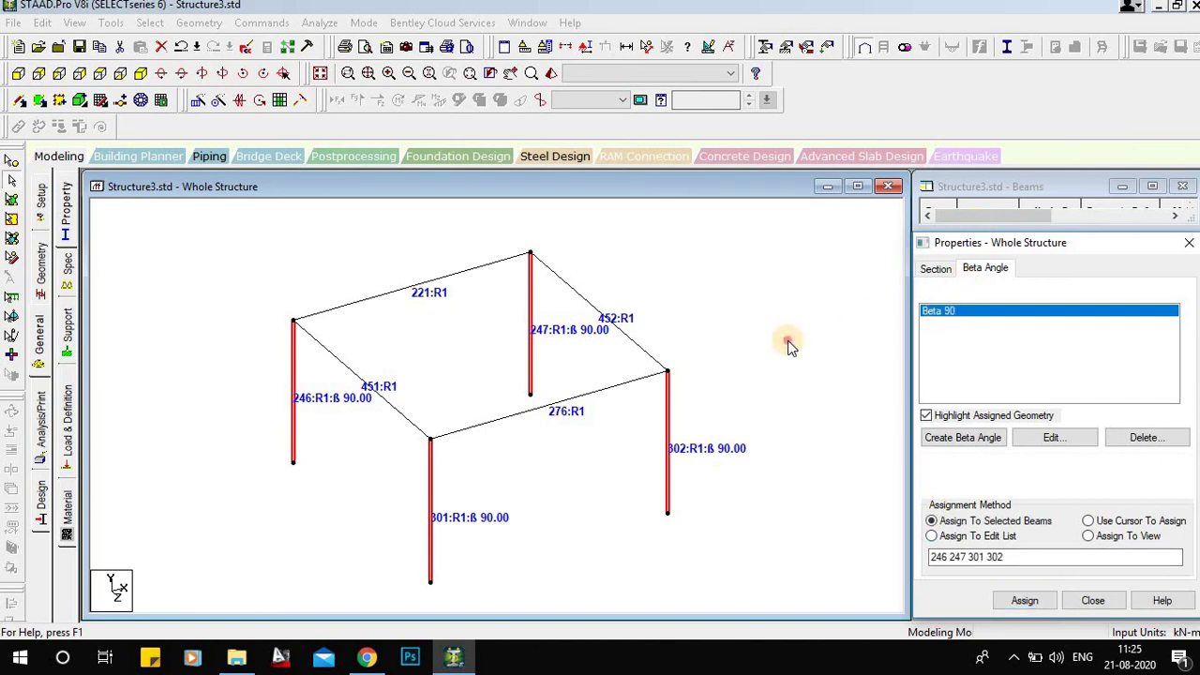
click(790, 340)
click(551, 74)
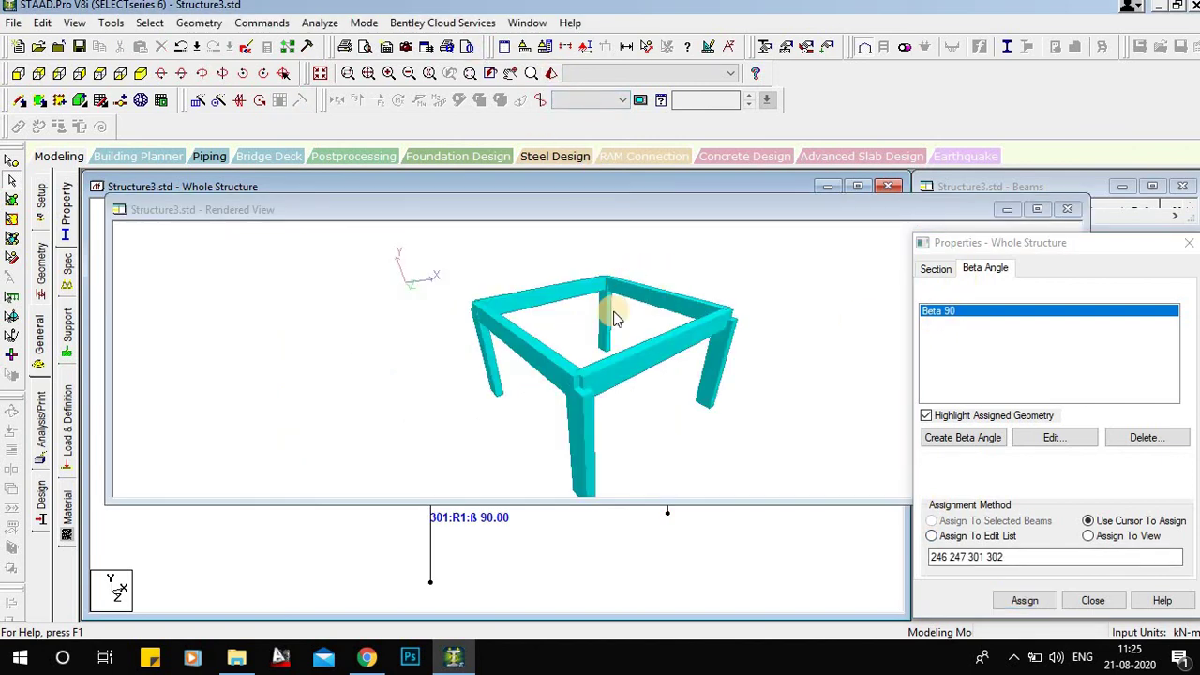
drag(504, 318, 383, 260)
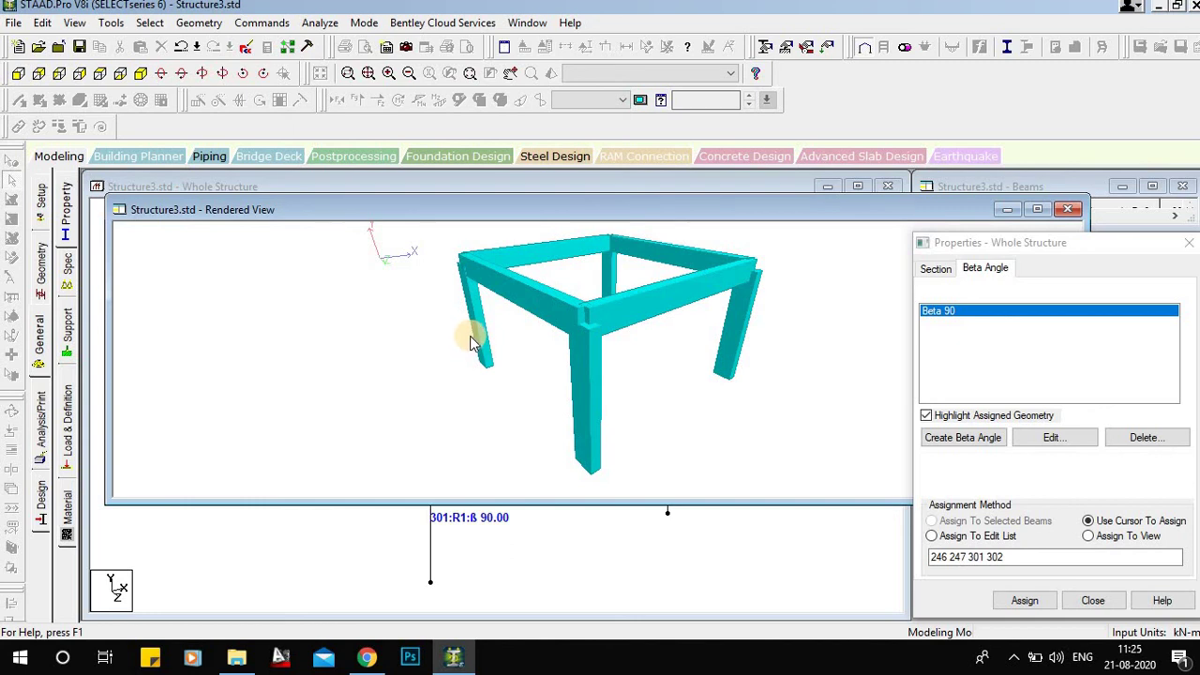
drag(546, 383, 523, 405)
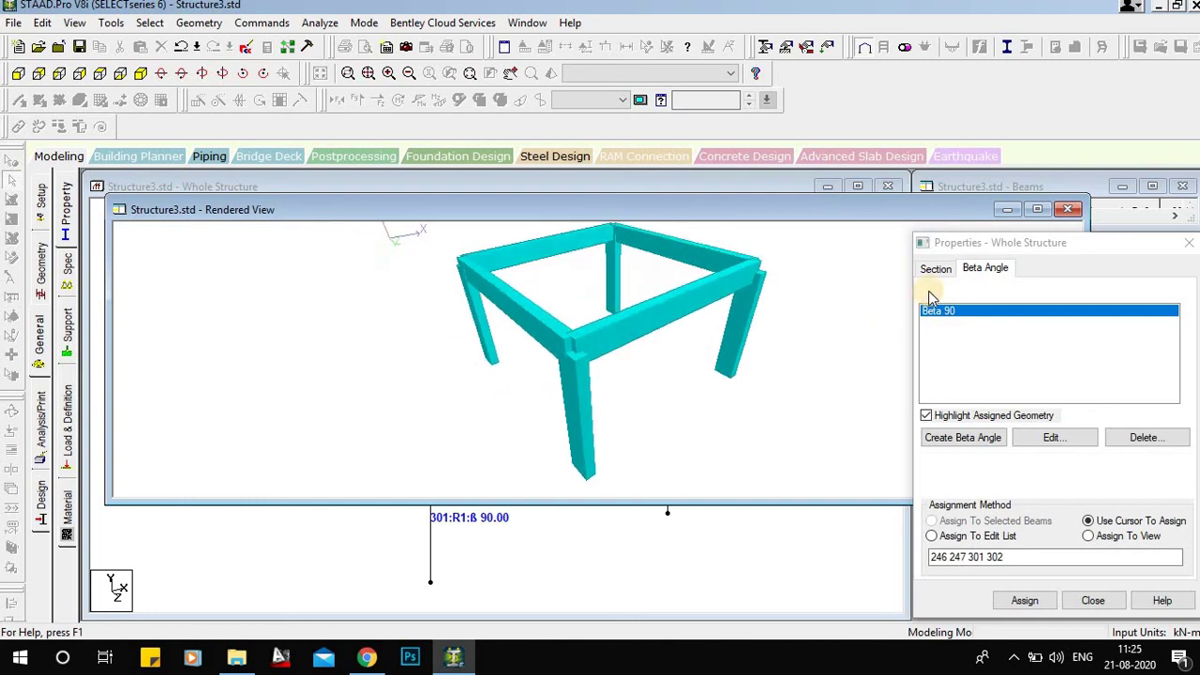
click(1069, 209)
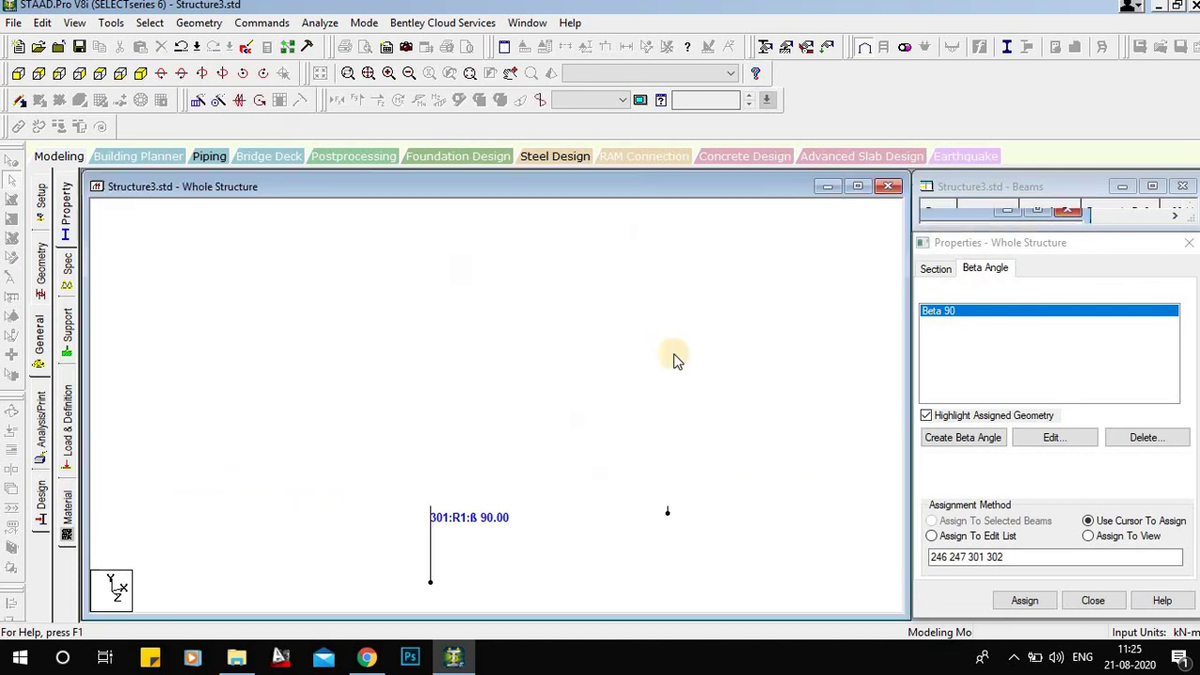
middle_drag(759, 396, 742, 343)
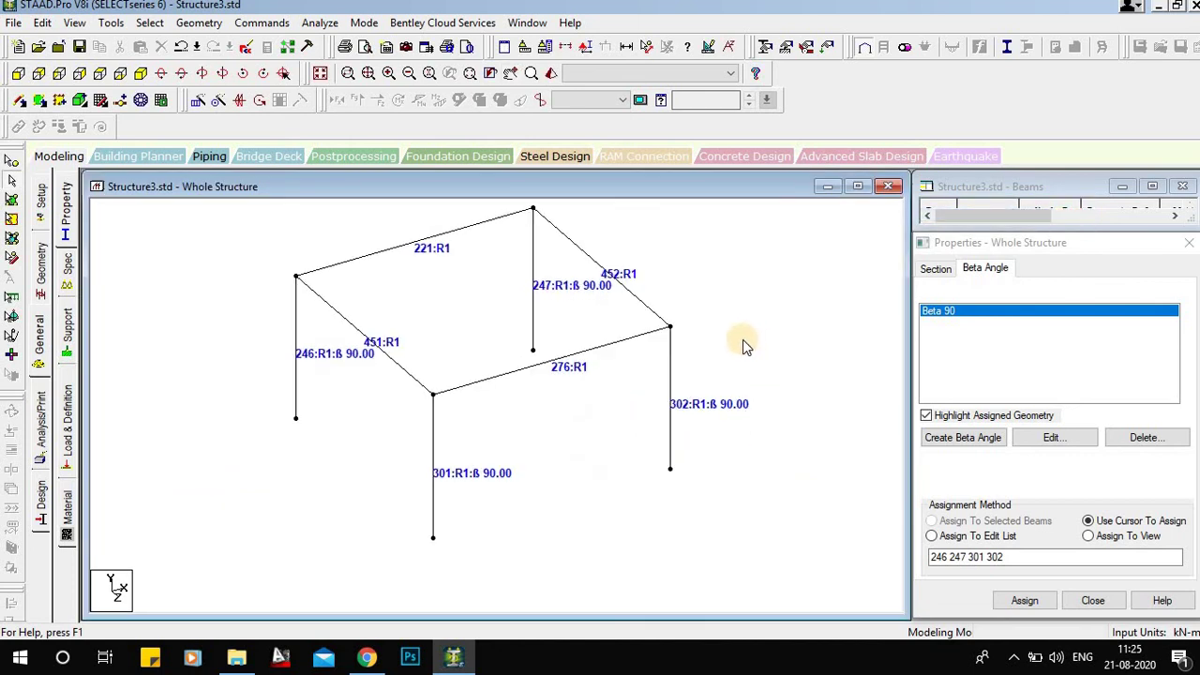
- Return to the section list and highlight the members that use the 0.50x0.23 concrete section
click(940, 268)
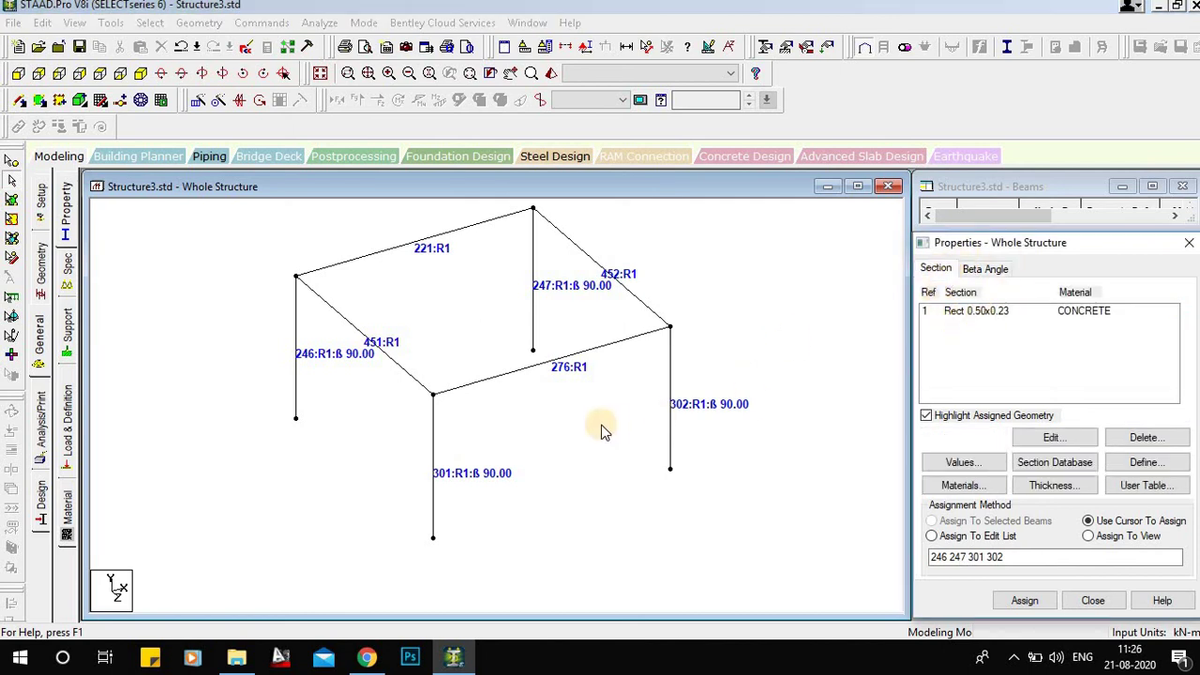
scroll(600, 428, down, 2)
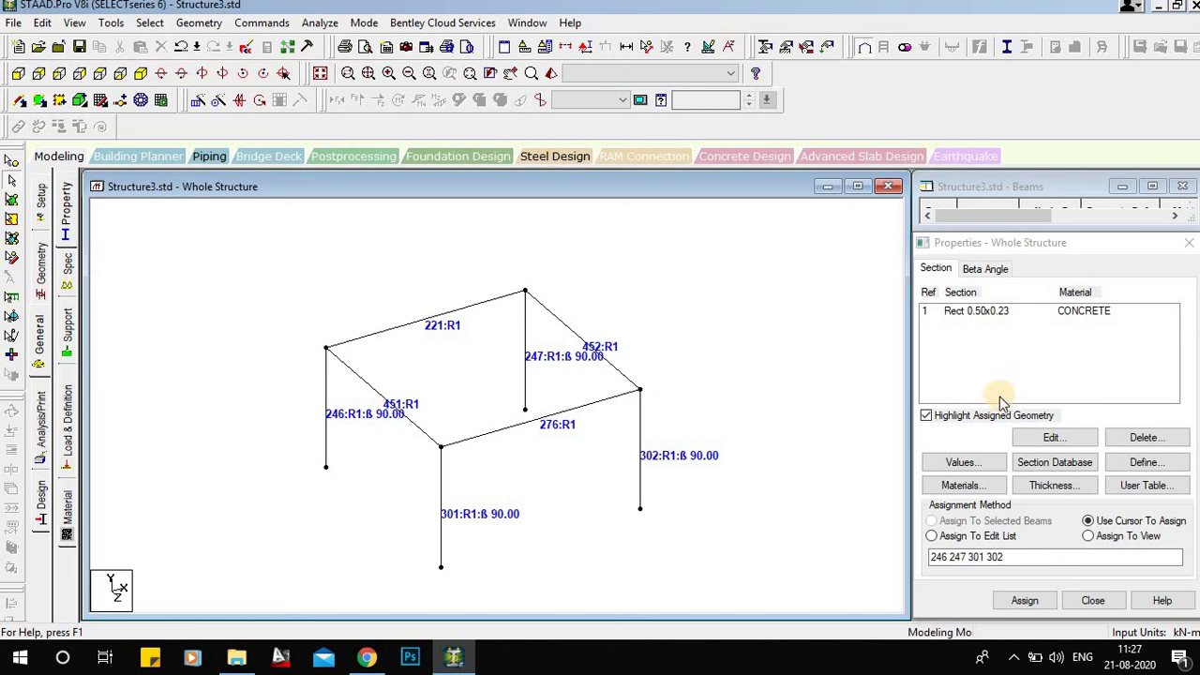
click(975, 311)
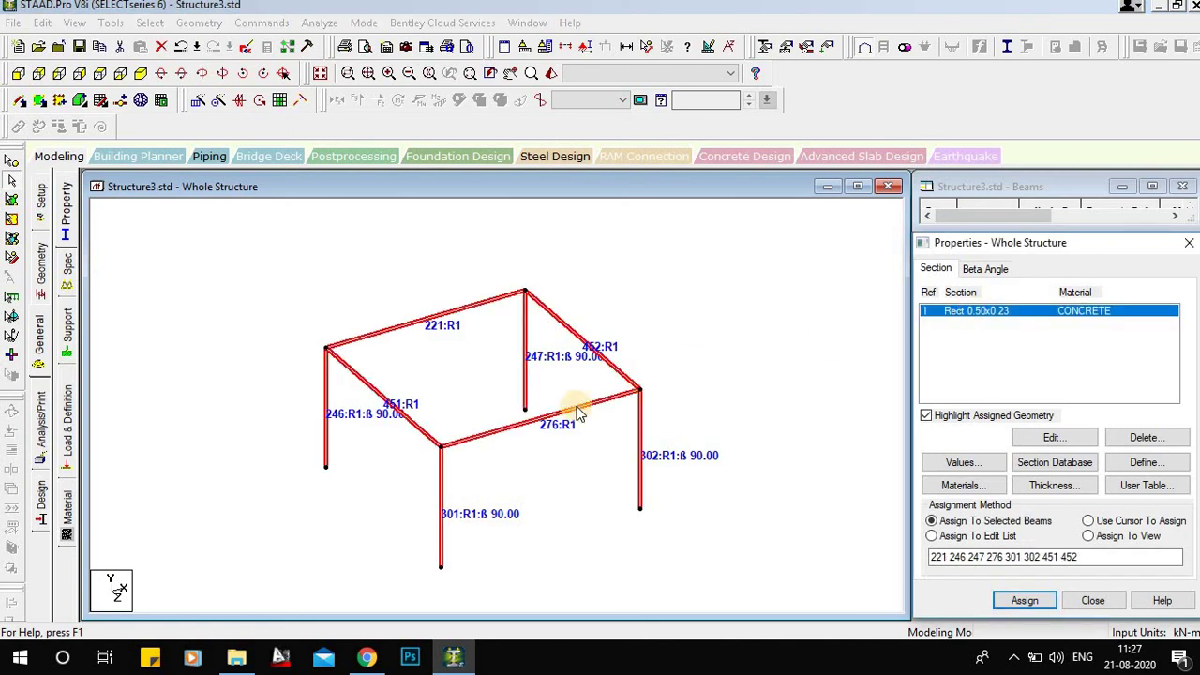
click(847, 337)
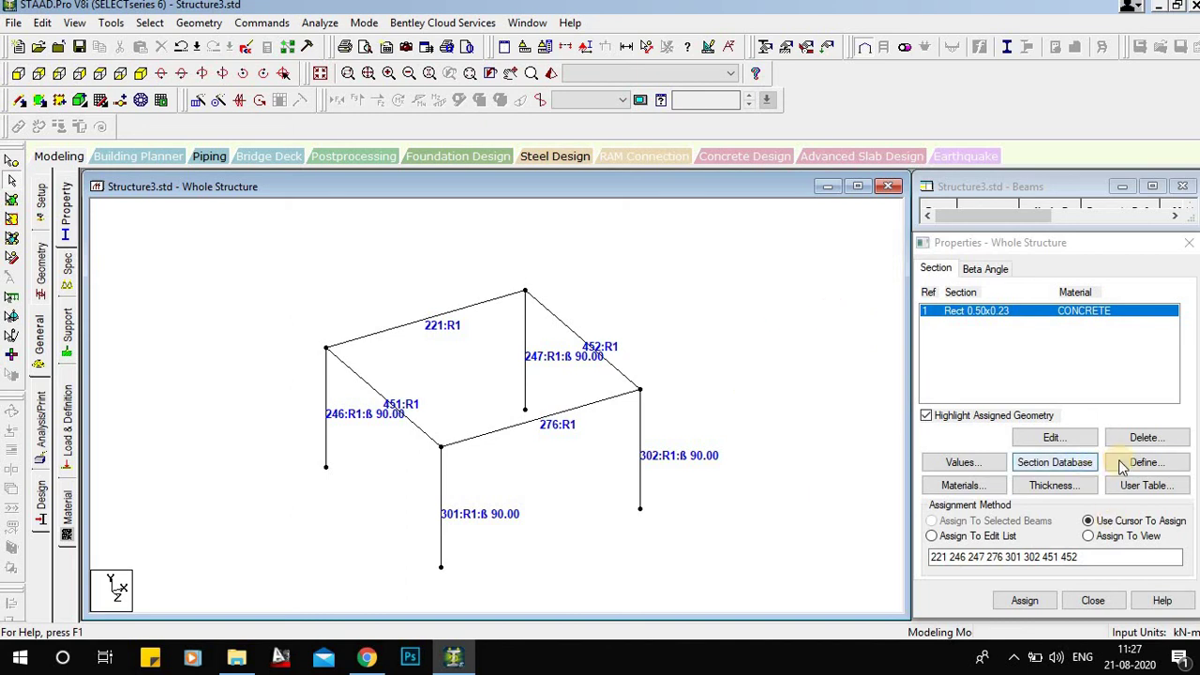
- Define a circular concrete section with a YD of 0.4 m and add it to the section list
middle_drag(771, 472, 770, 435)
middle_drag(730, 398, 738, 422)
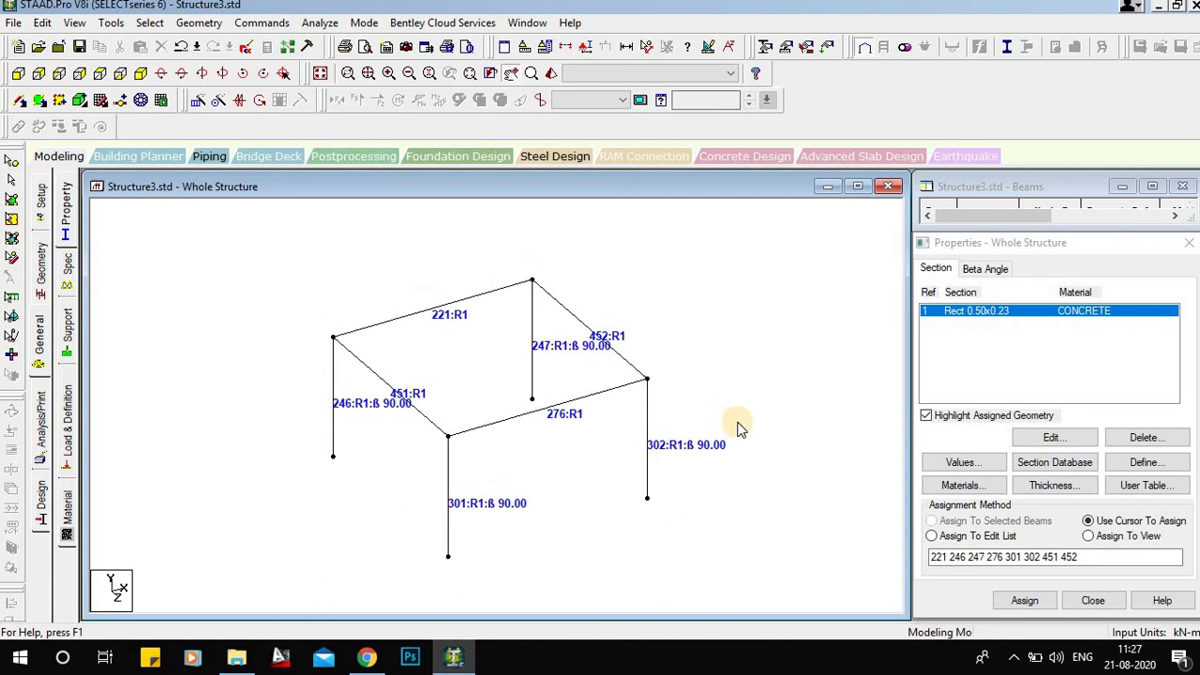
click(1163, 464)
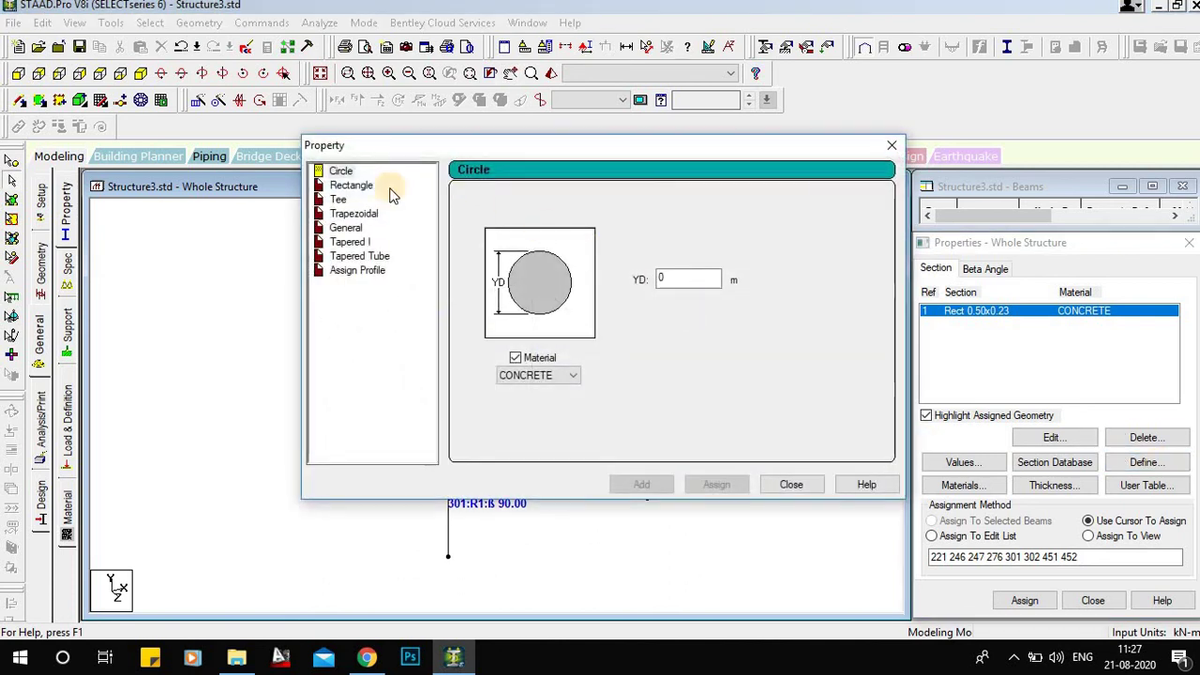
click(340, 171)
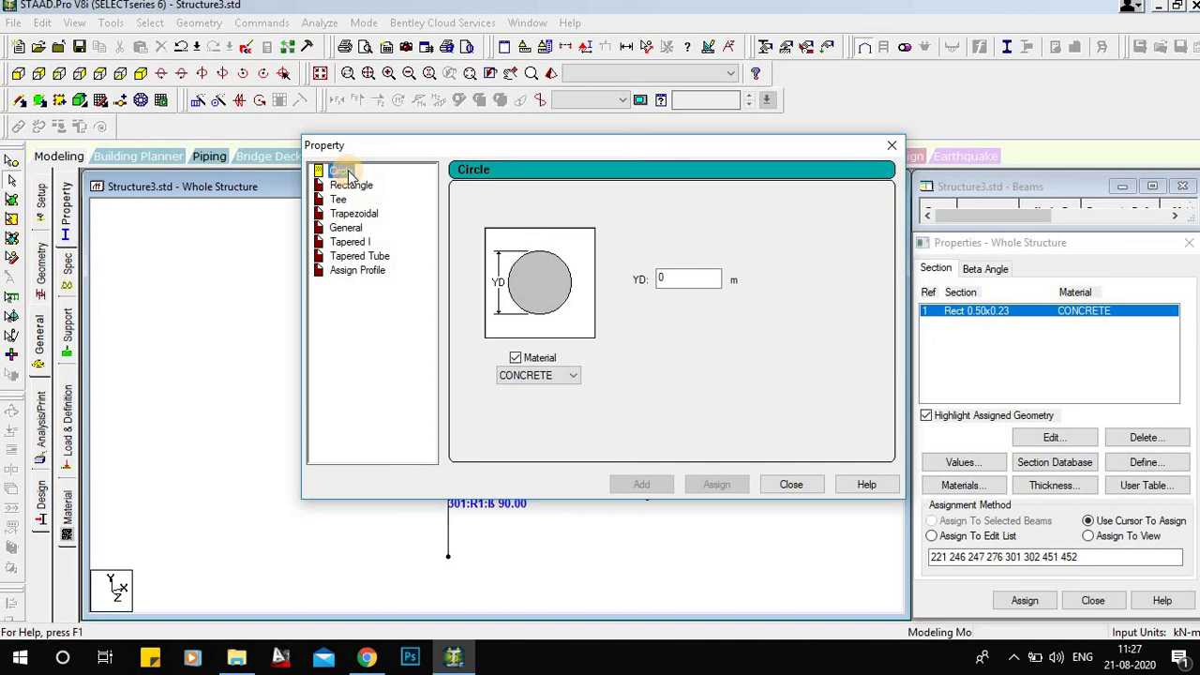
double_click(681, 278)
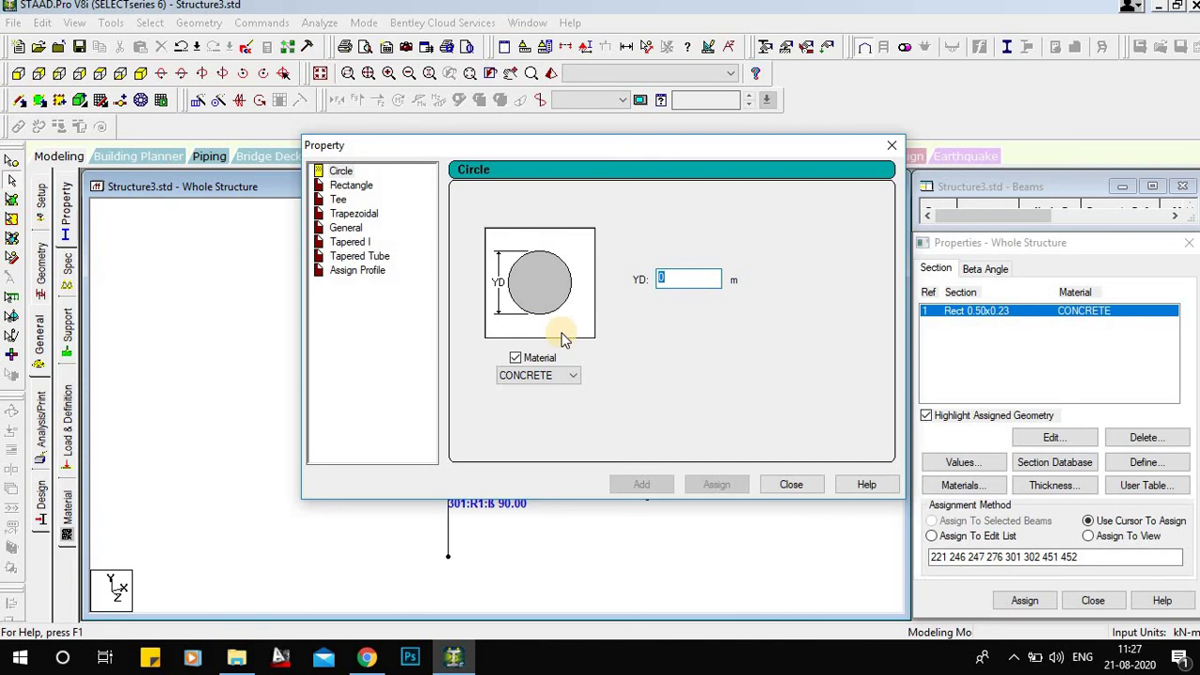
text(0.4)
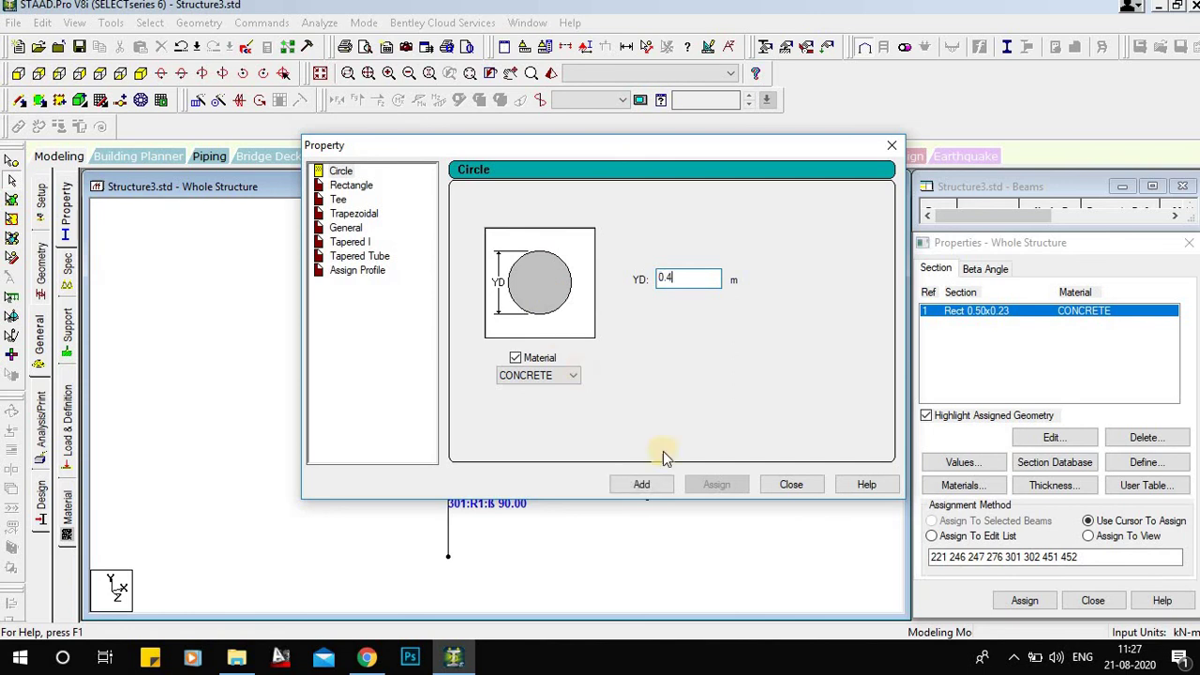
click(643, 484)
click(791, 485)
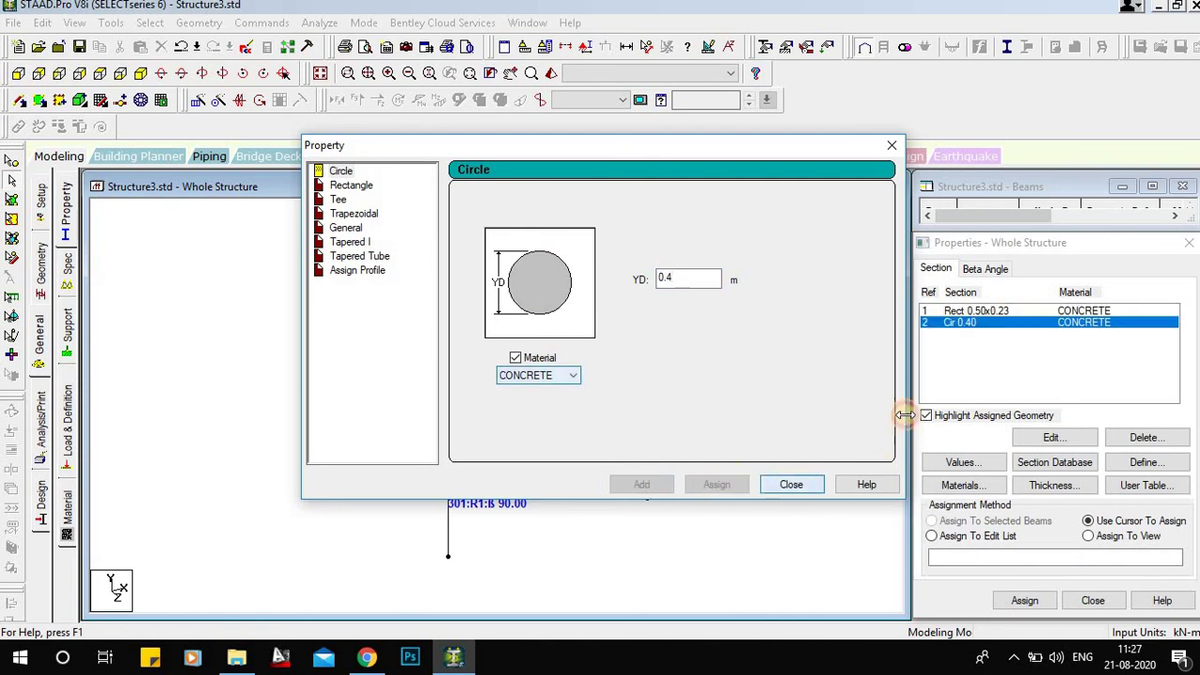
- Assign the circular 0.40 concrete section to the four columns, members 246, 247, 301 and 302
ctrl+click(532, 321)
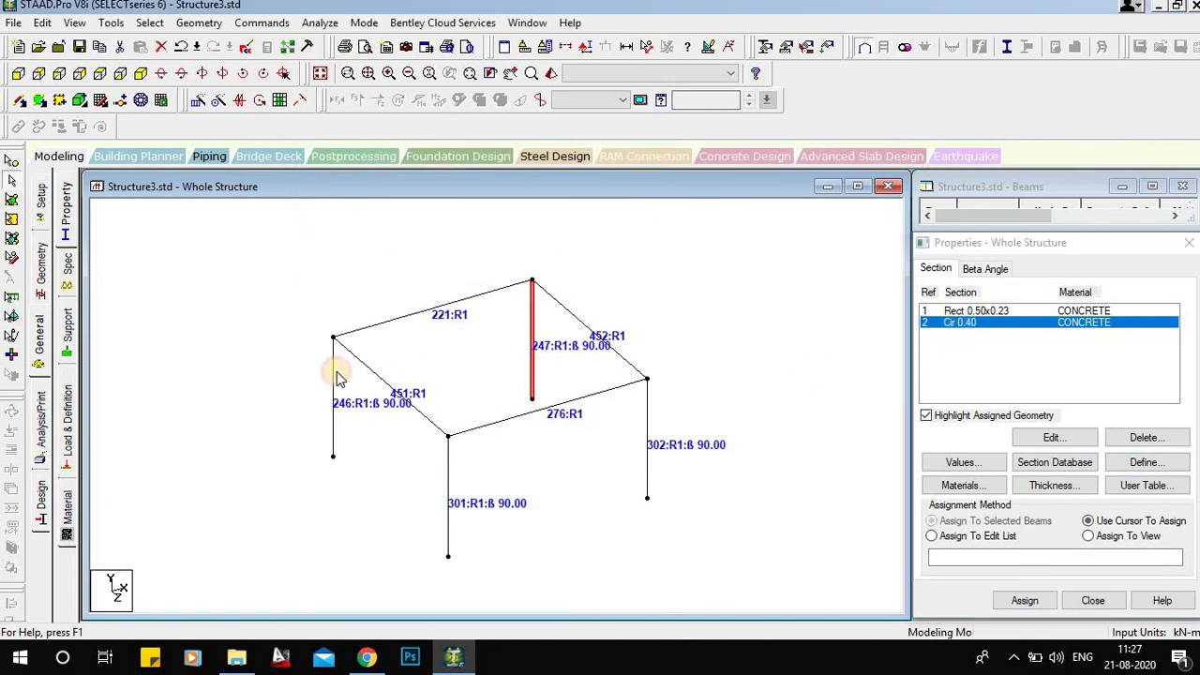
ctrl+click(334, 375)
ctrl+click(448, 496)
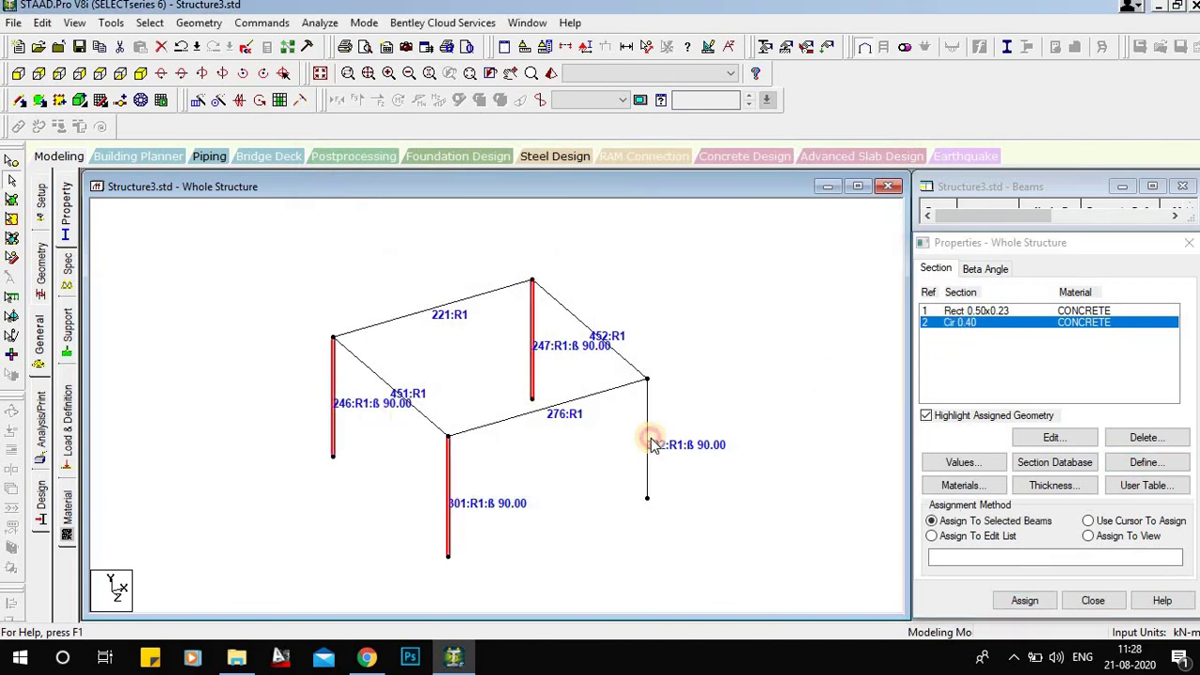
ctrl+click(647, 437)
click(1025, 600)
click(1082, 473)
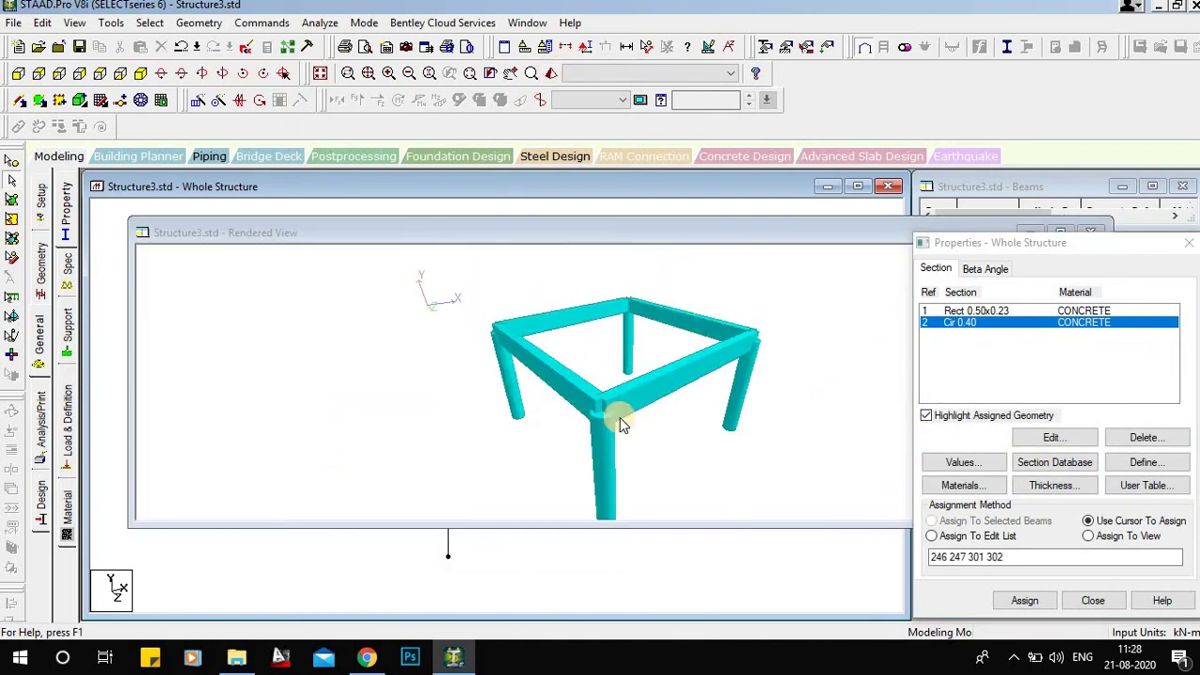
- Examine the circular columns from several angles in the 3D rendering and close the rendering
scroll(622, 420, up, 3)
drag(729, 231, 652, 171)
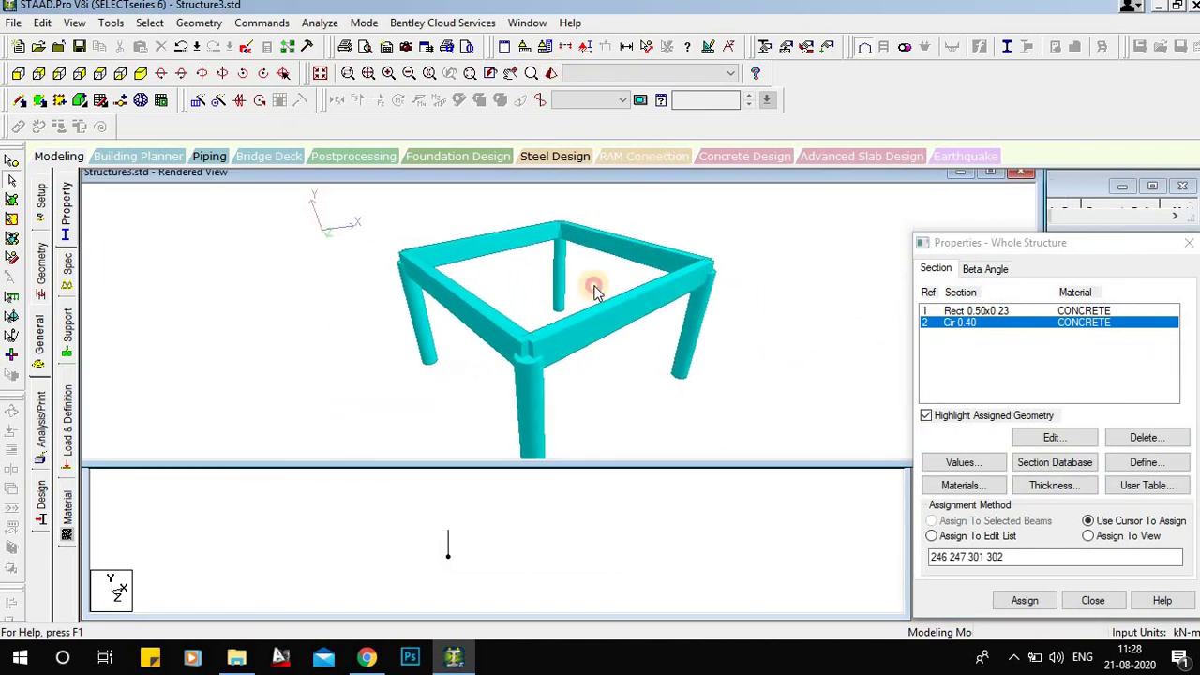
drag(643, 388, 786, 347)
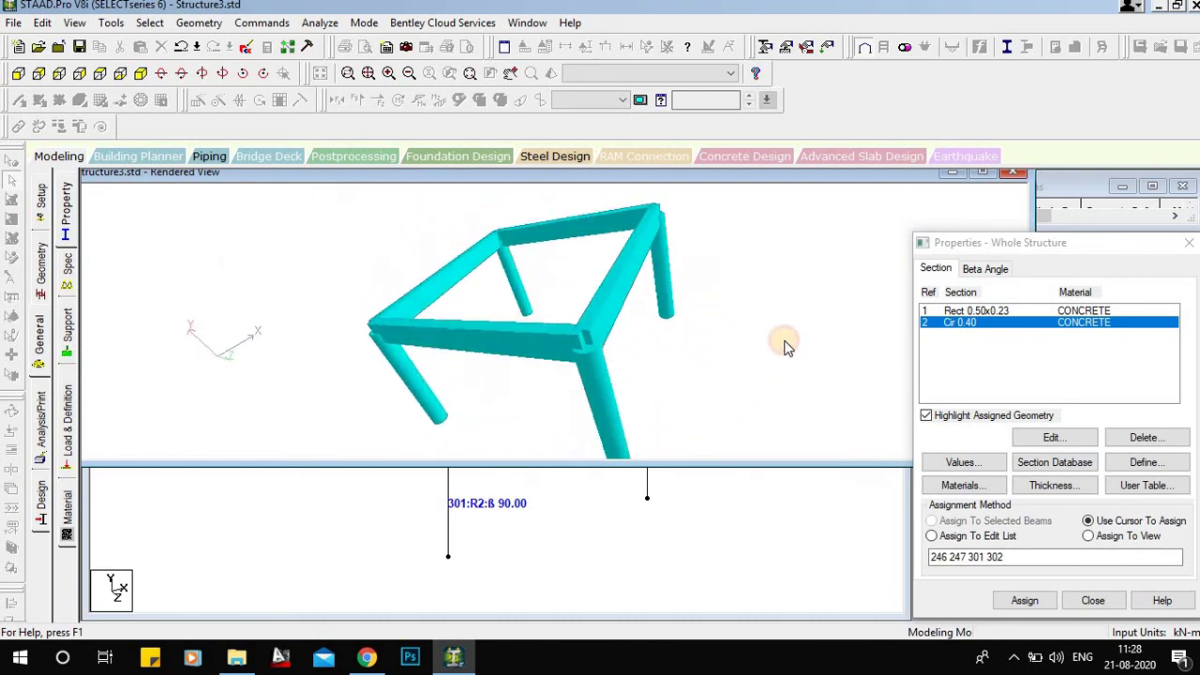
click(1011, 170)
click(1016, 171)
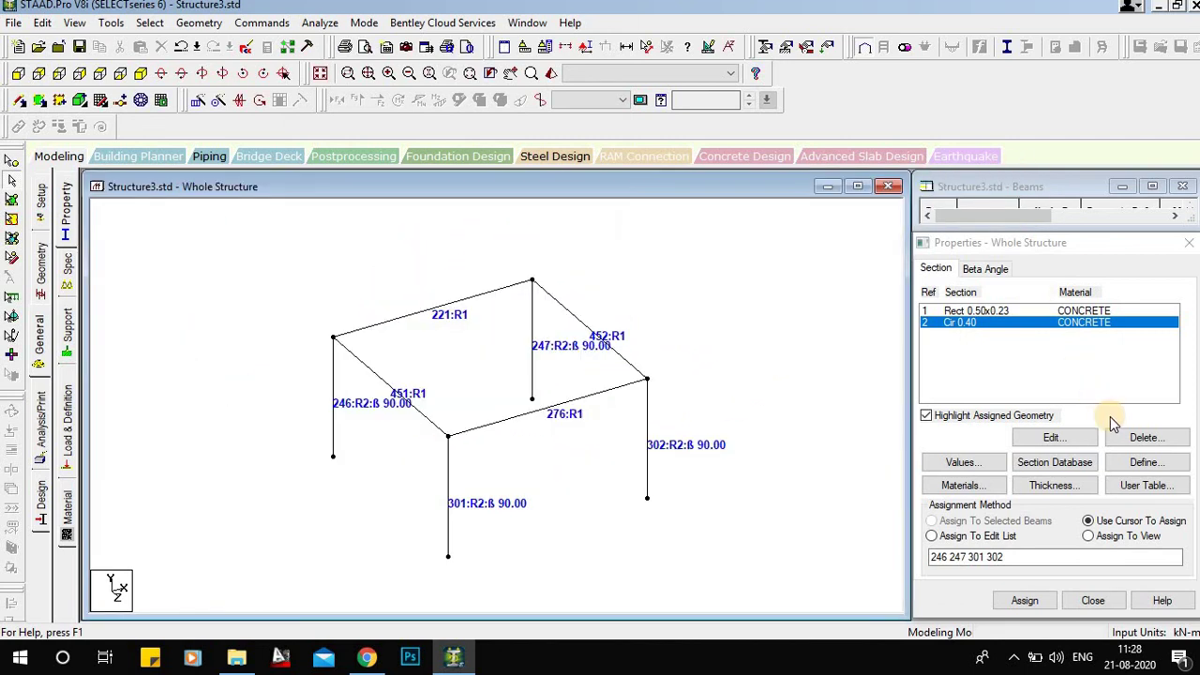
- Start a steel Tapered I section with a start-node depth (F1) of 0.5 m and a web thickness (F2) of 0.005 m
click(1145, 462)
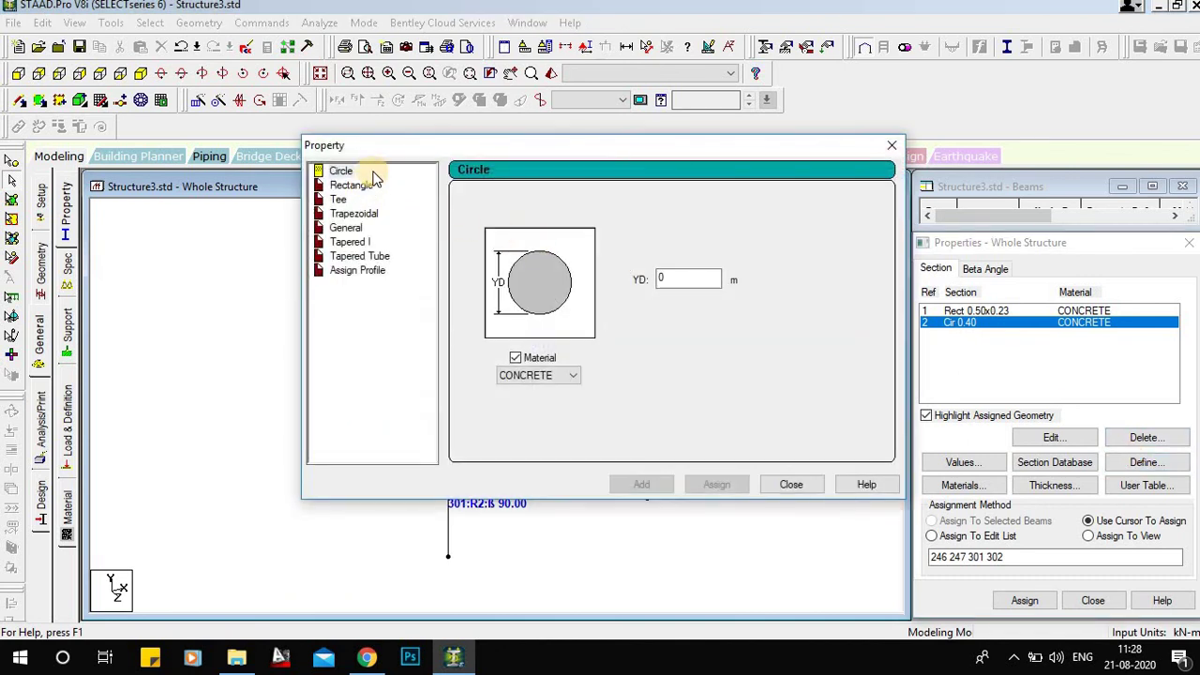
click(366, 242)
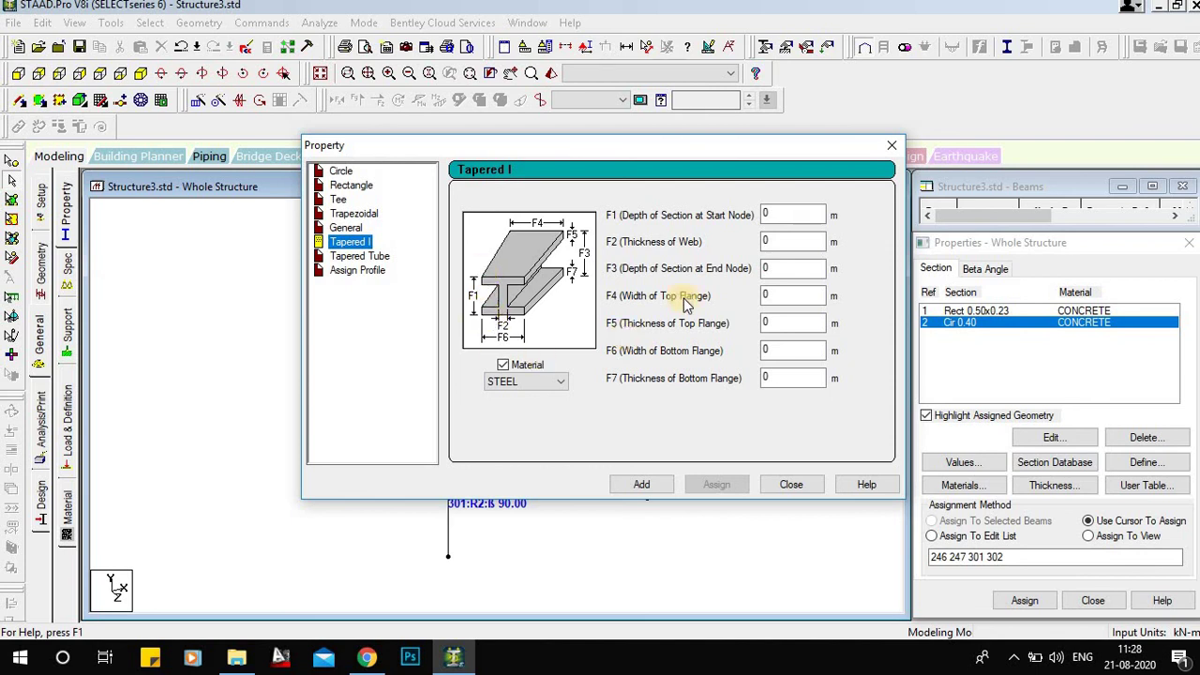
click(761, 214)
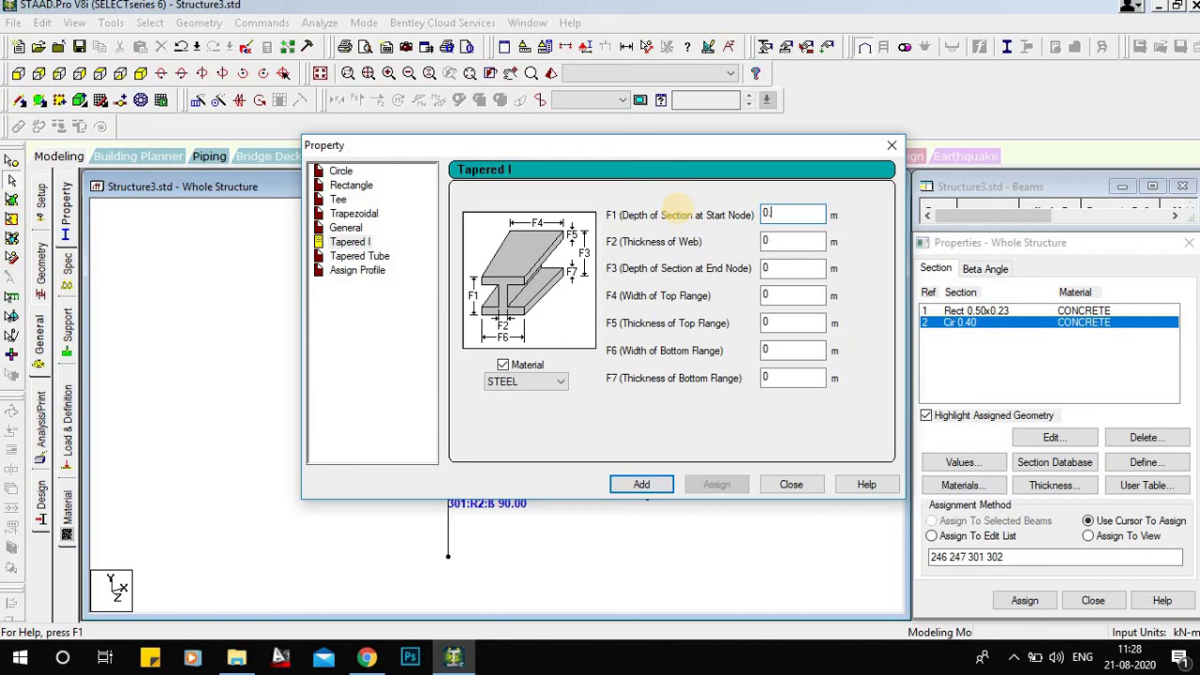
text(.5)
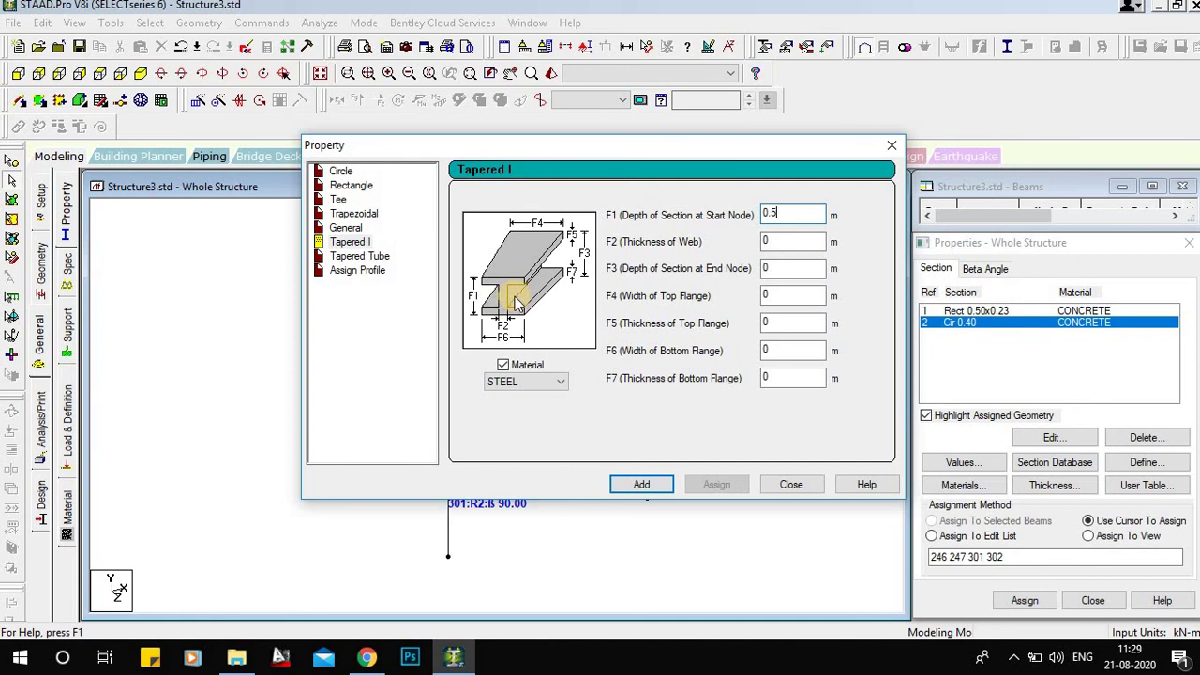
double_click(771, 240)
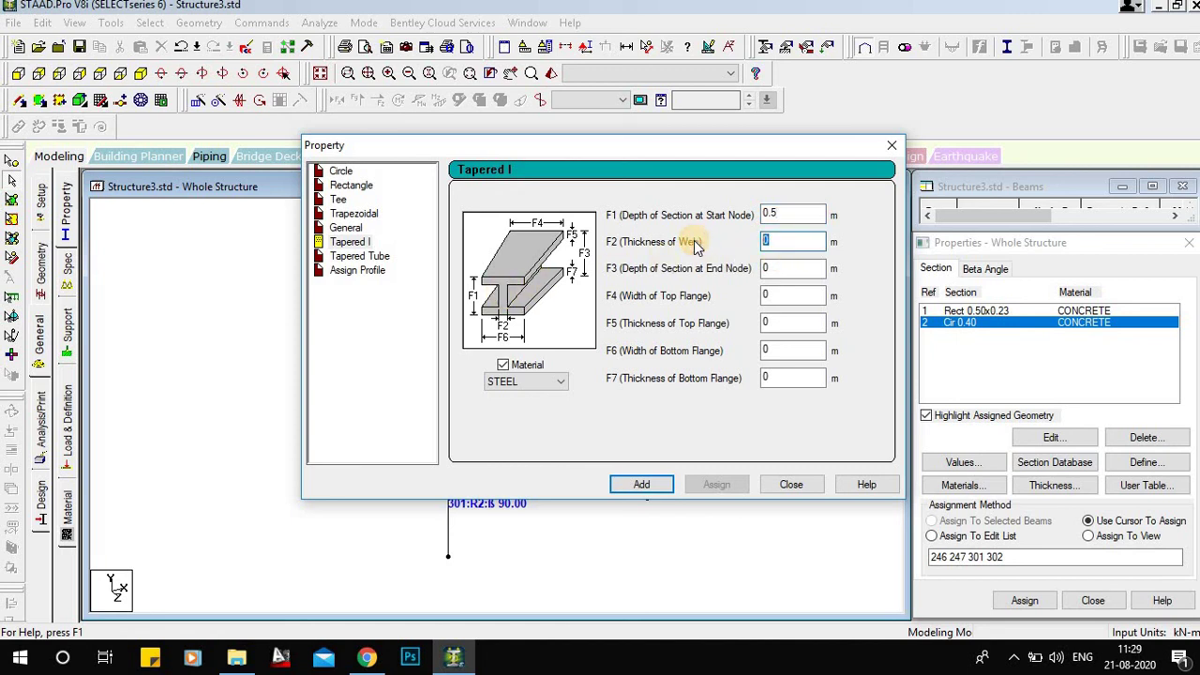
text(0.005)
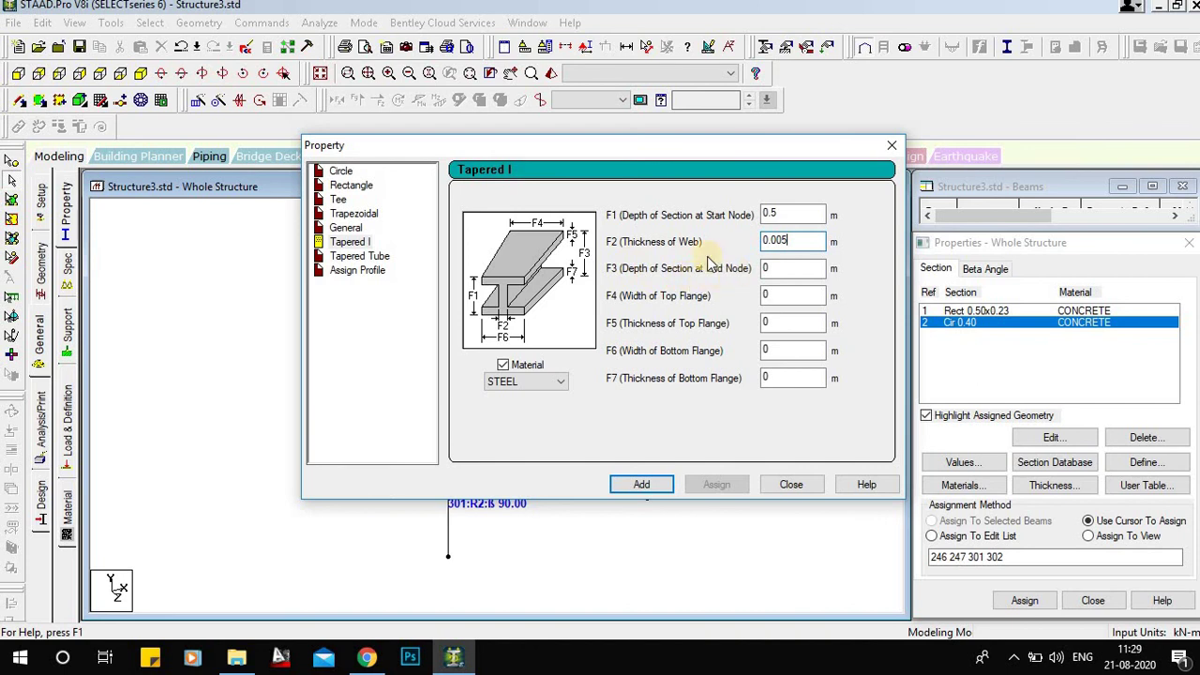
click(774, 213)
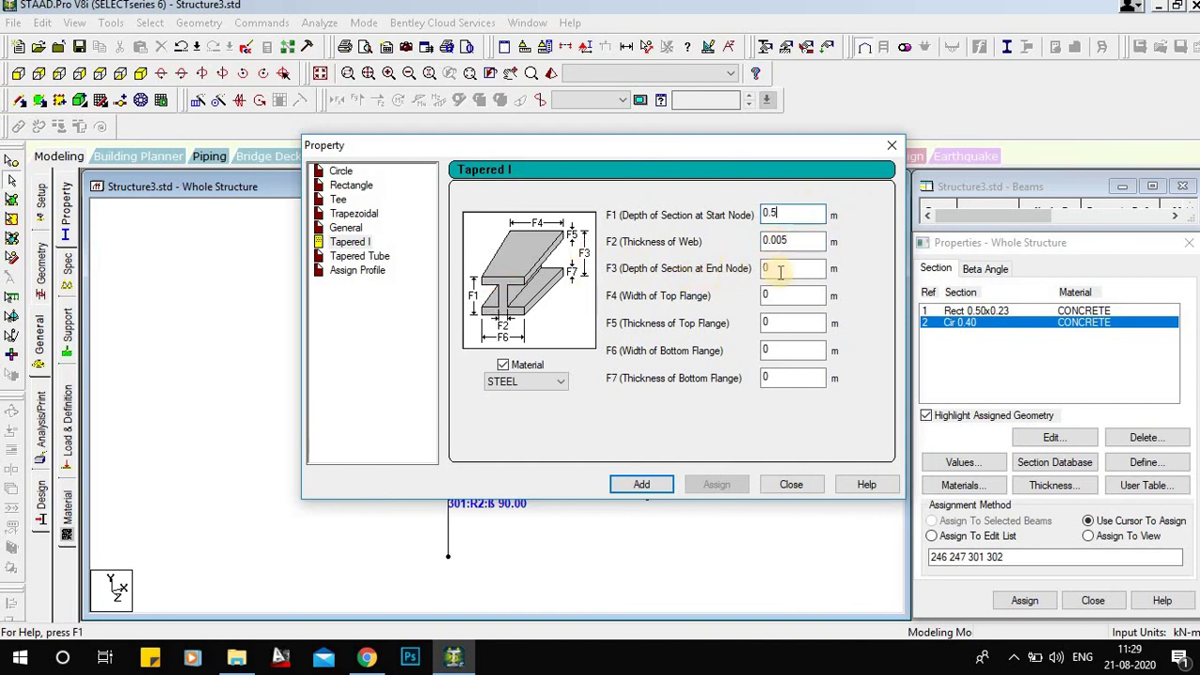
- Set the Tapered I section's end-node depth (F3) to 0.5 m and top flange width (F4) to 0.3 m
click(789, 271)
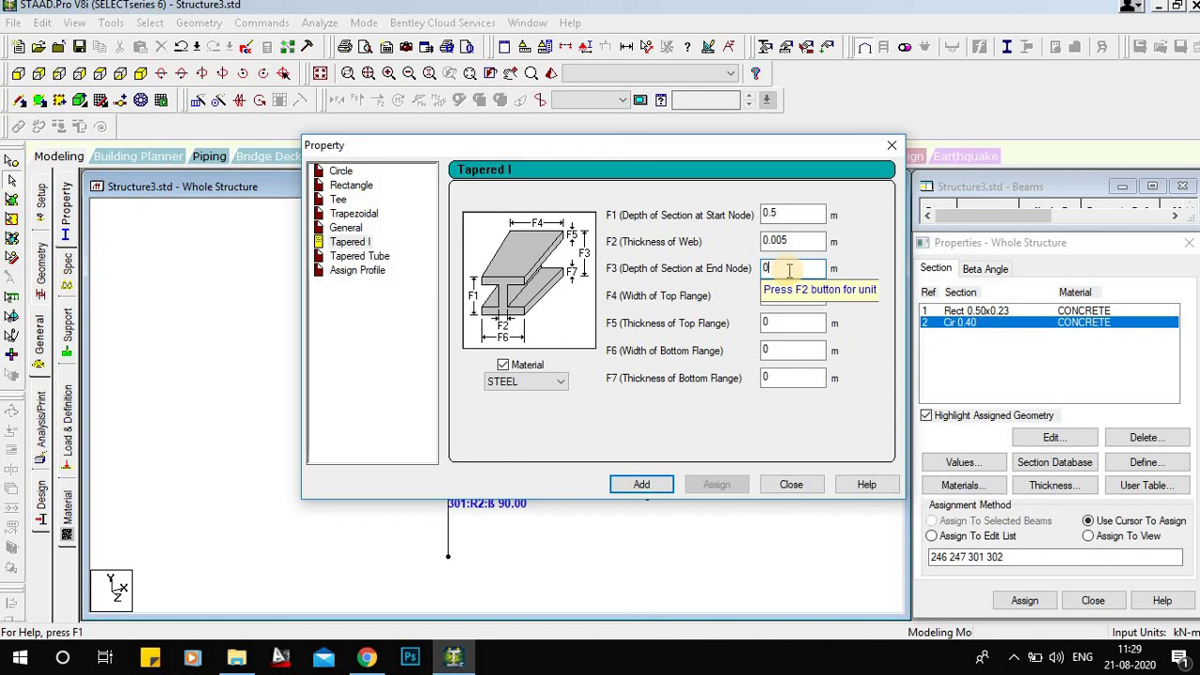
drag(788, 271, 712, 271)
text(0.)
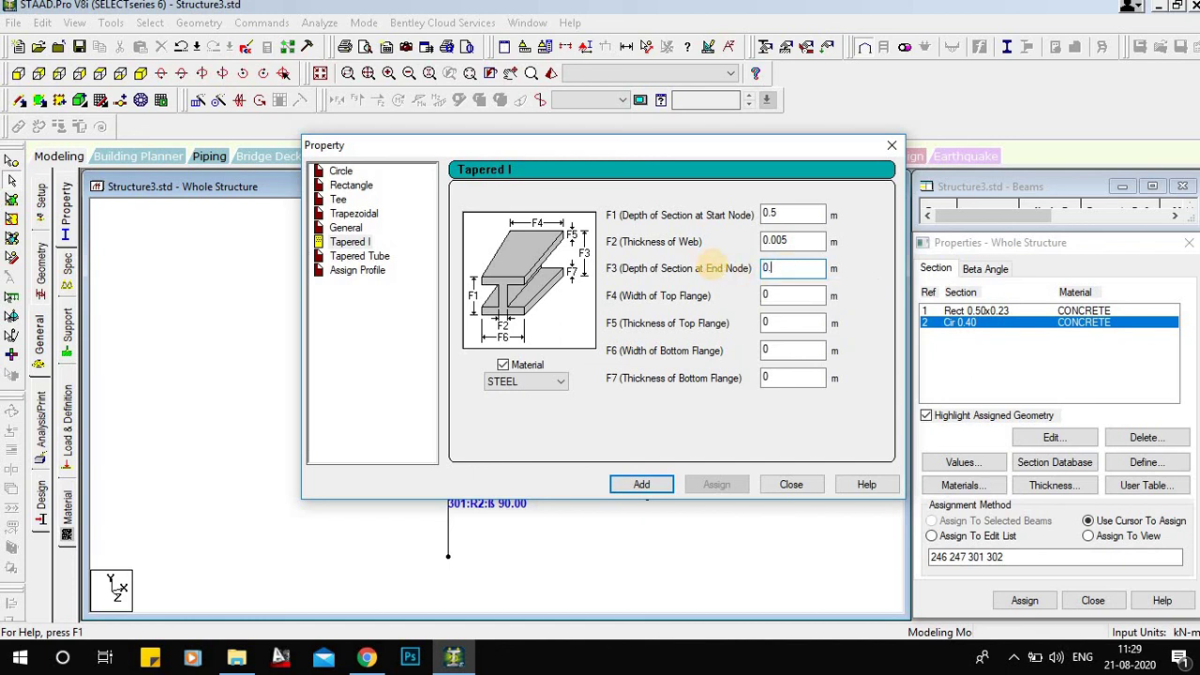
text(5)
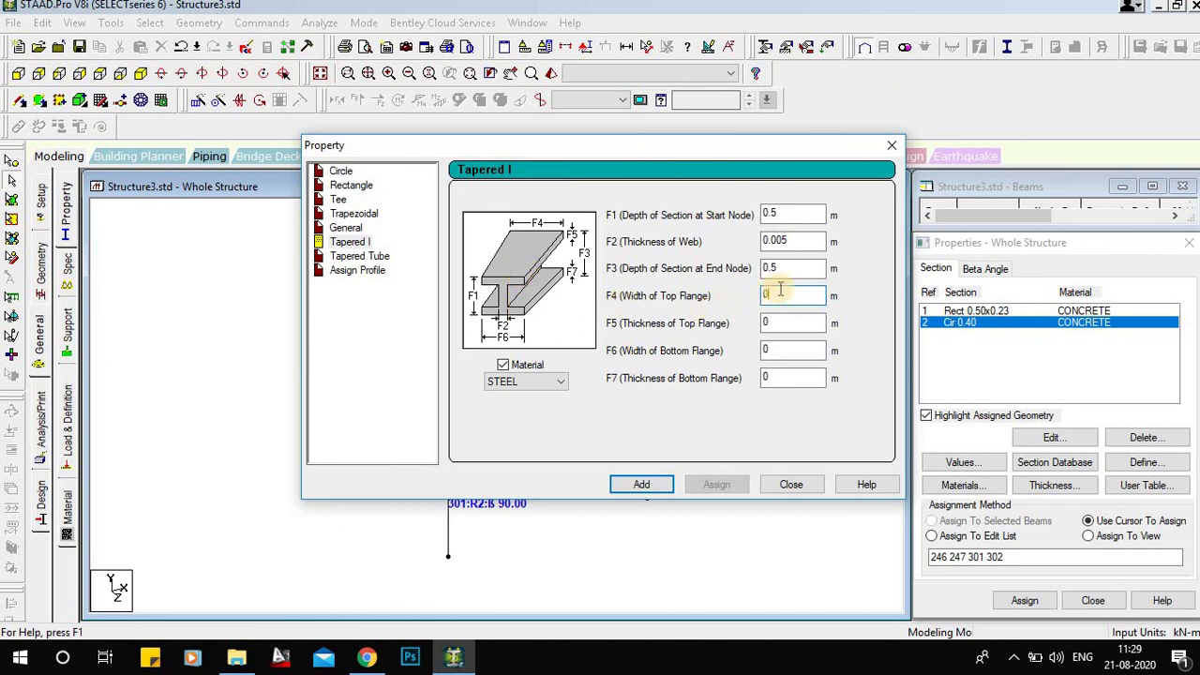
drag(793, 293, 699, 292)
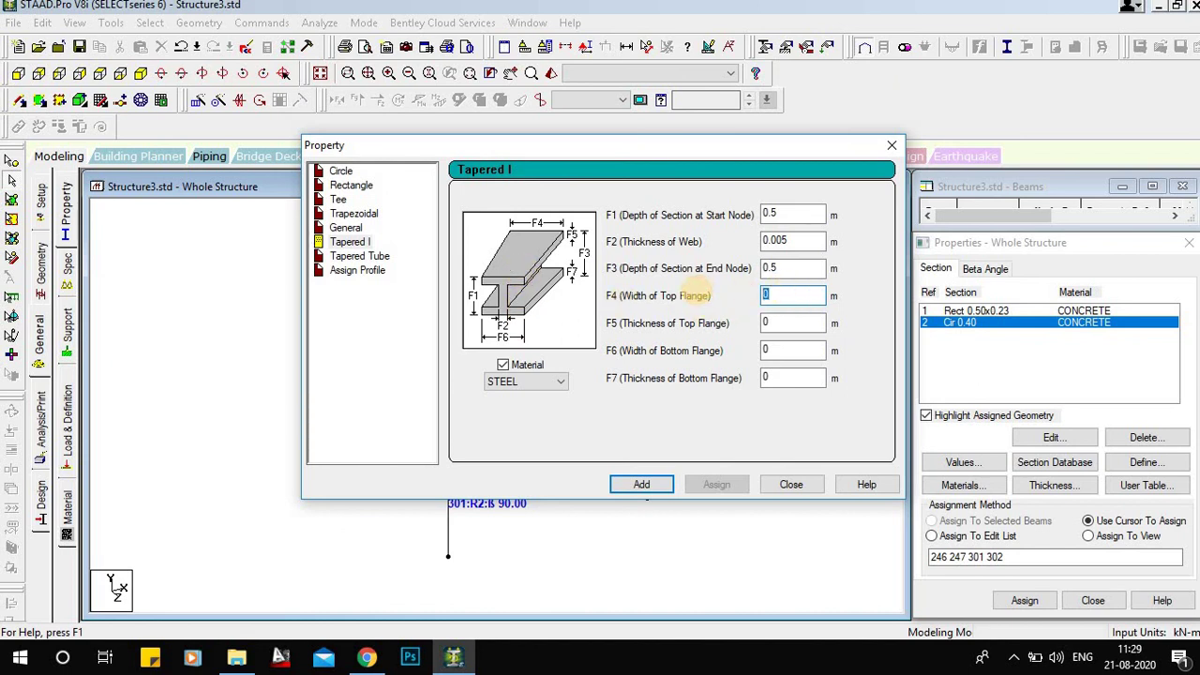
text(0.3)
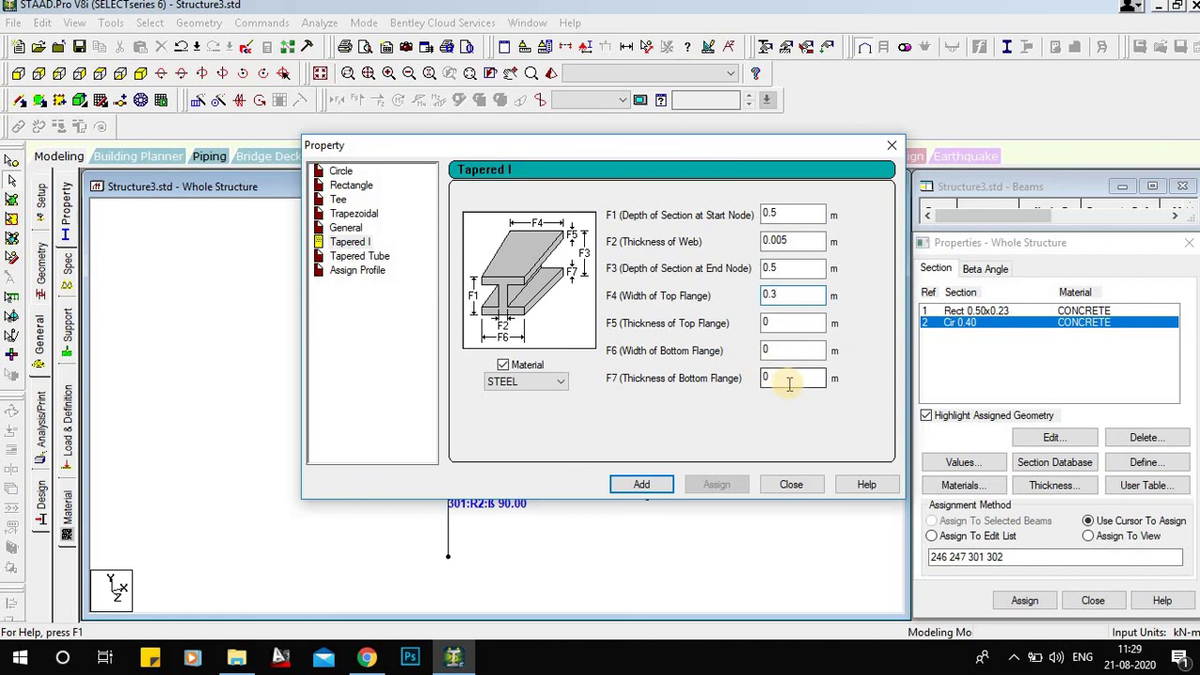
- Set F5 to 0.005 m, F6 to 0.3 m and F7 to 0.006 m, and add the Tapered I section to the section list
double_click(771, 322)
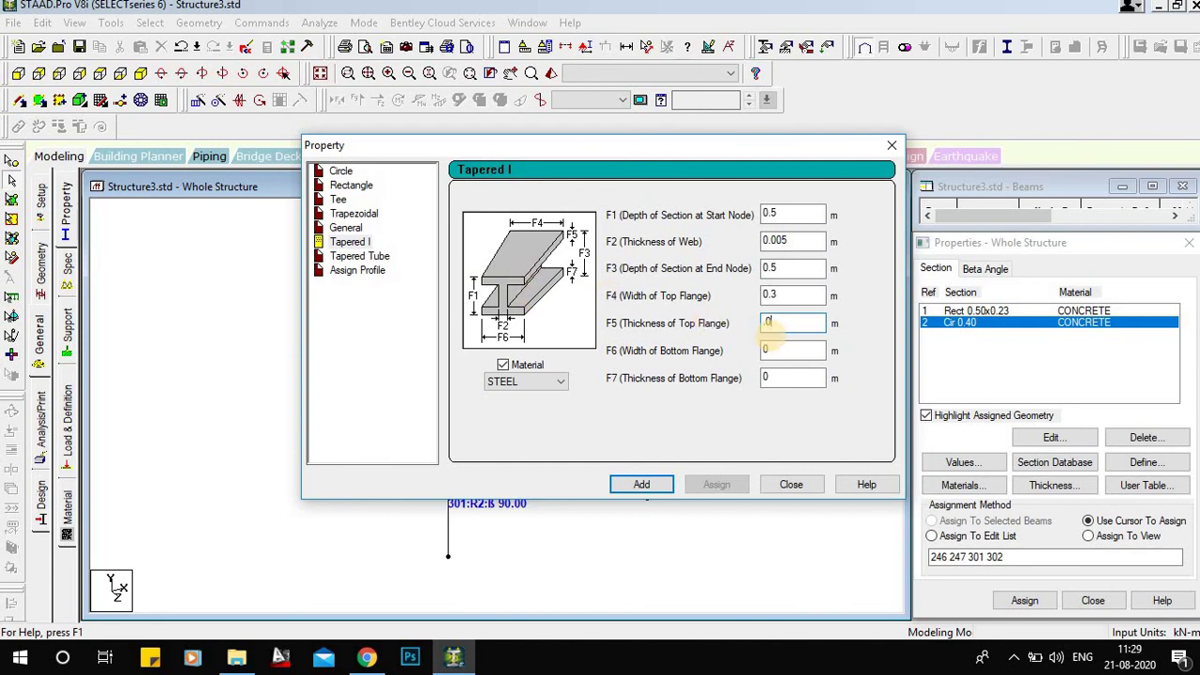
text(.005)
click(772, 348)
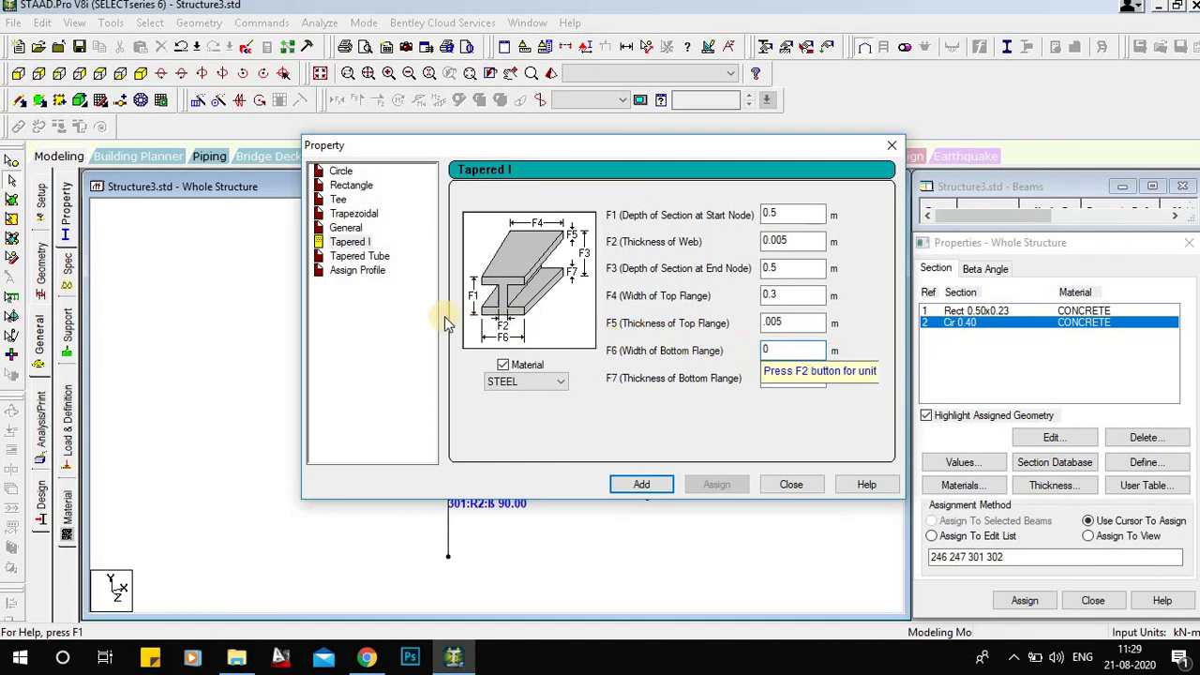
text(.3)
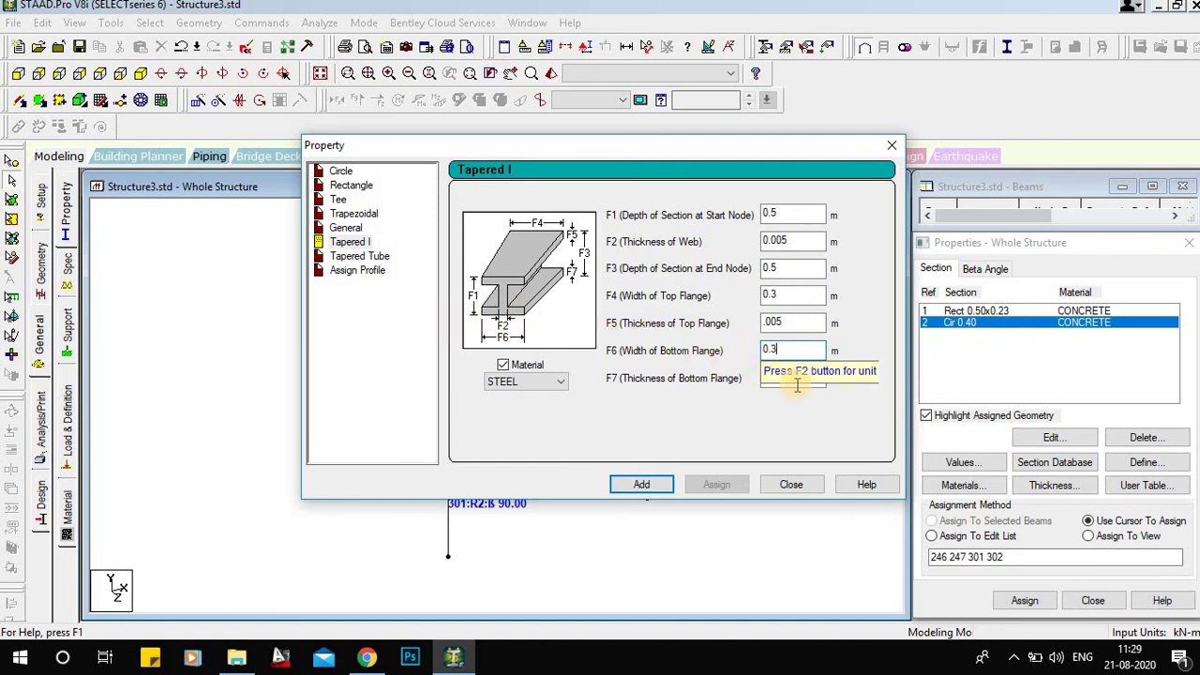
click(794, 378)
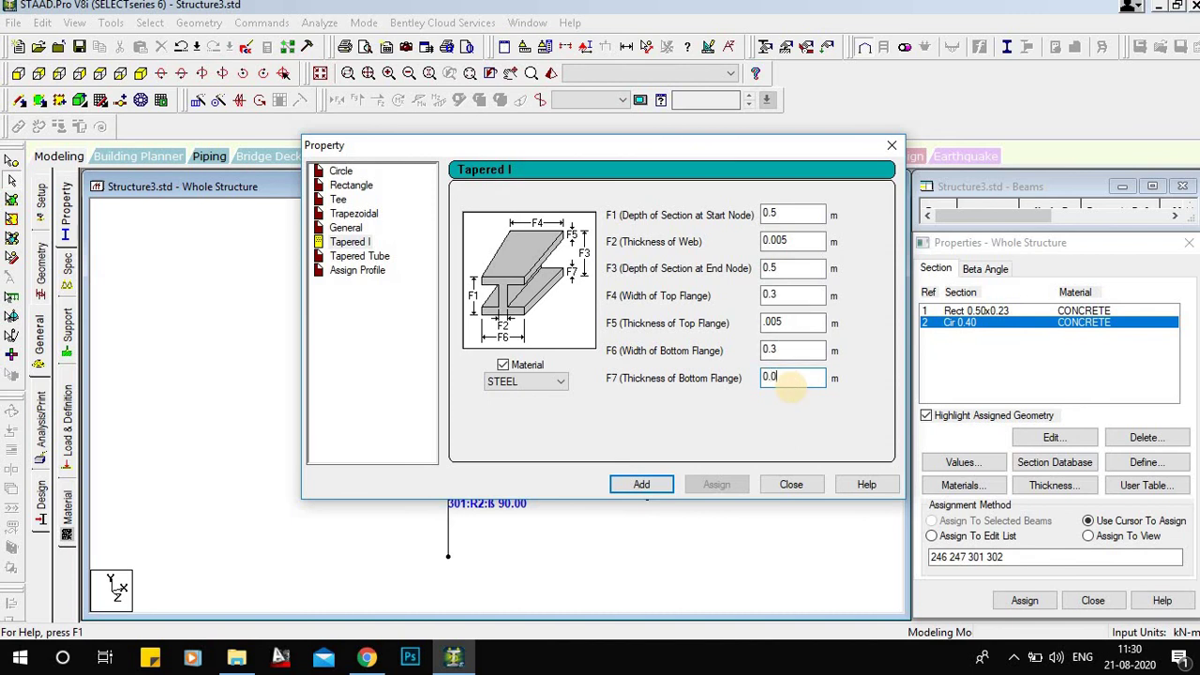
text(06)
click(644, 483)
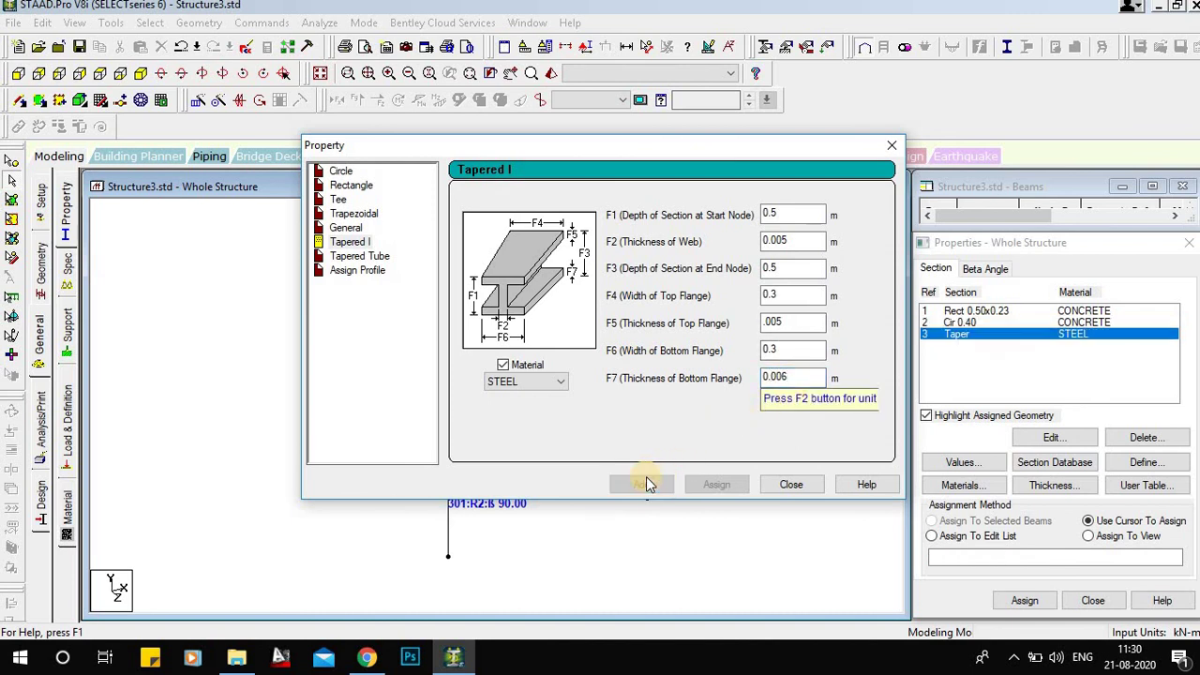
click(792, 485)
- Review the Taper section's dimensions and available materials, keeping STEEL, and close its definition
click(1022, 335)
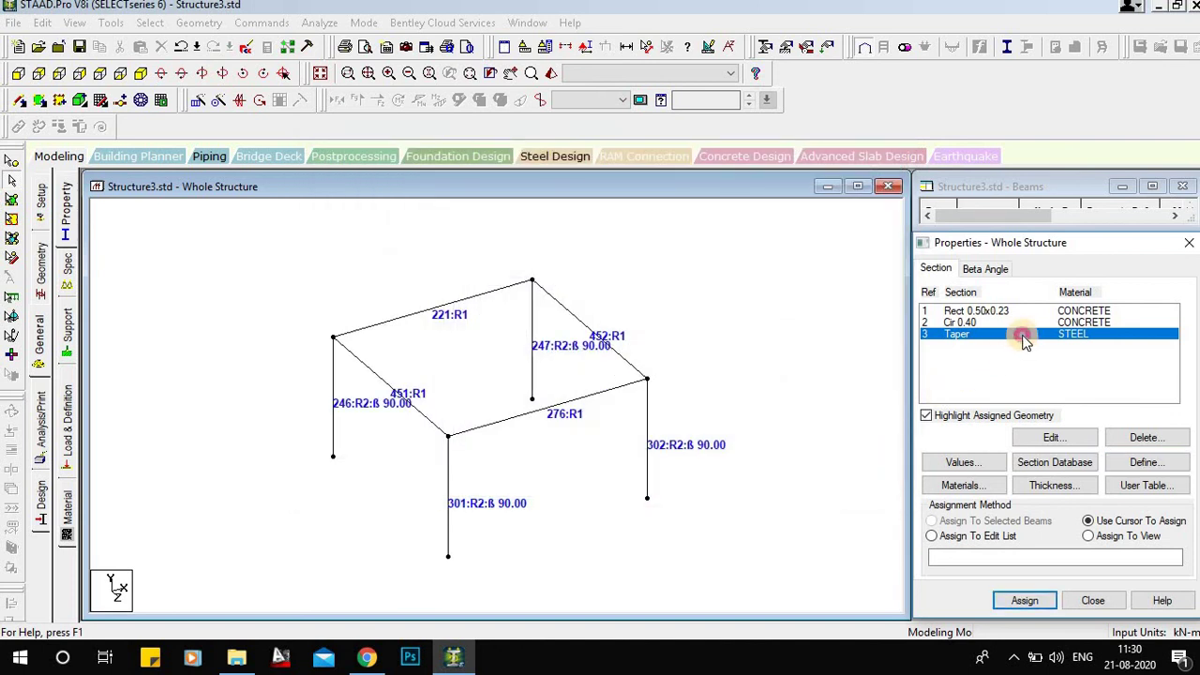
double_click(1023, 338)
click(493, 383)
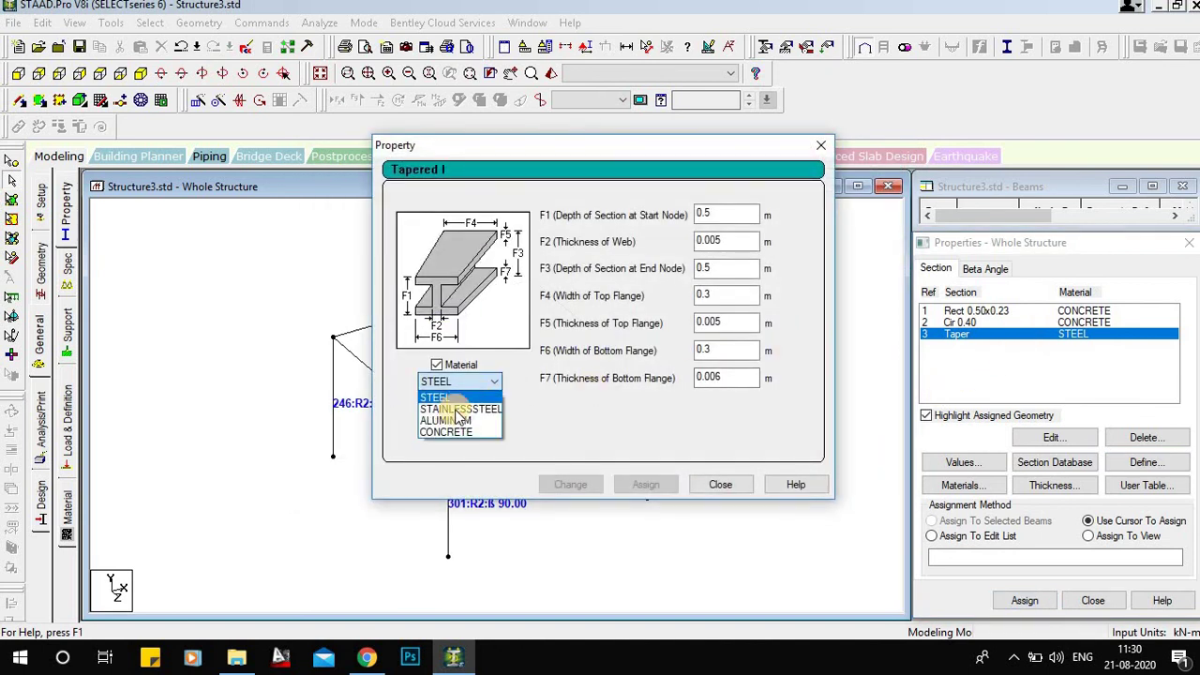
click(466, 398)
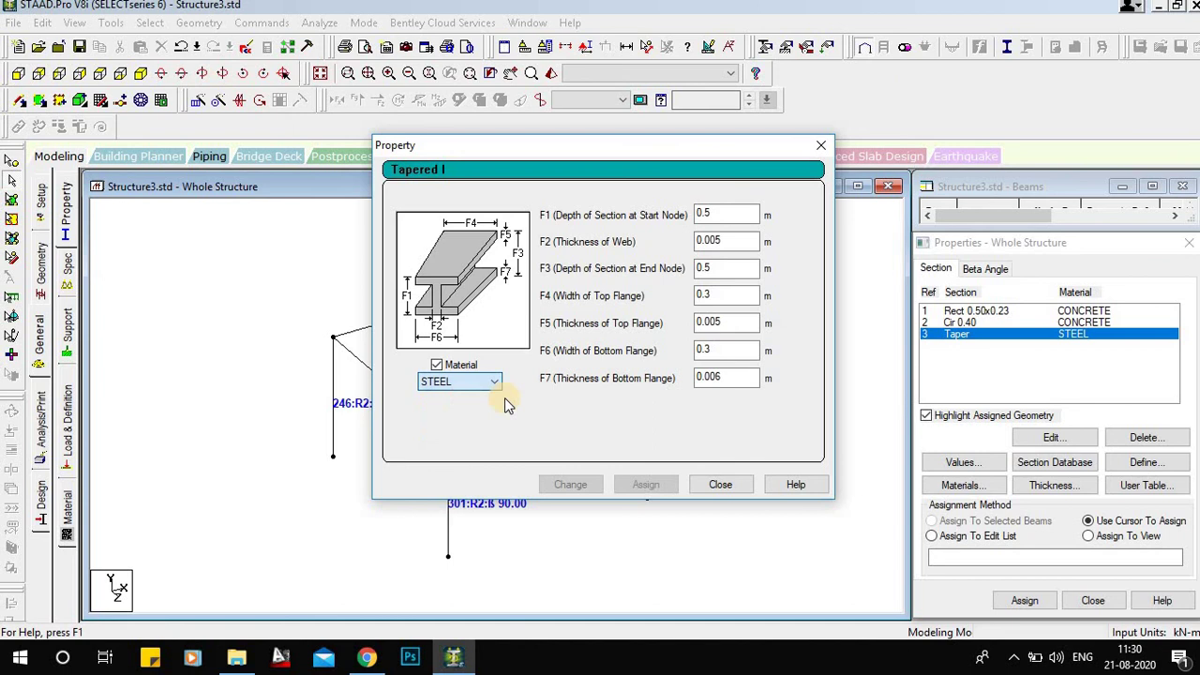
click(724, 486)
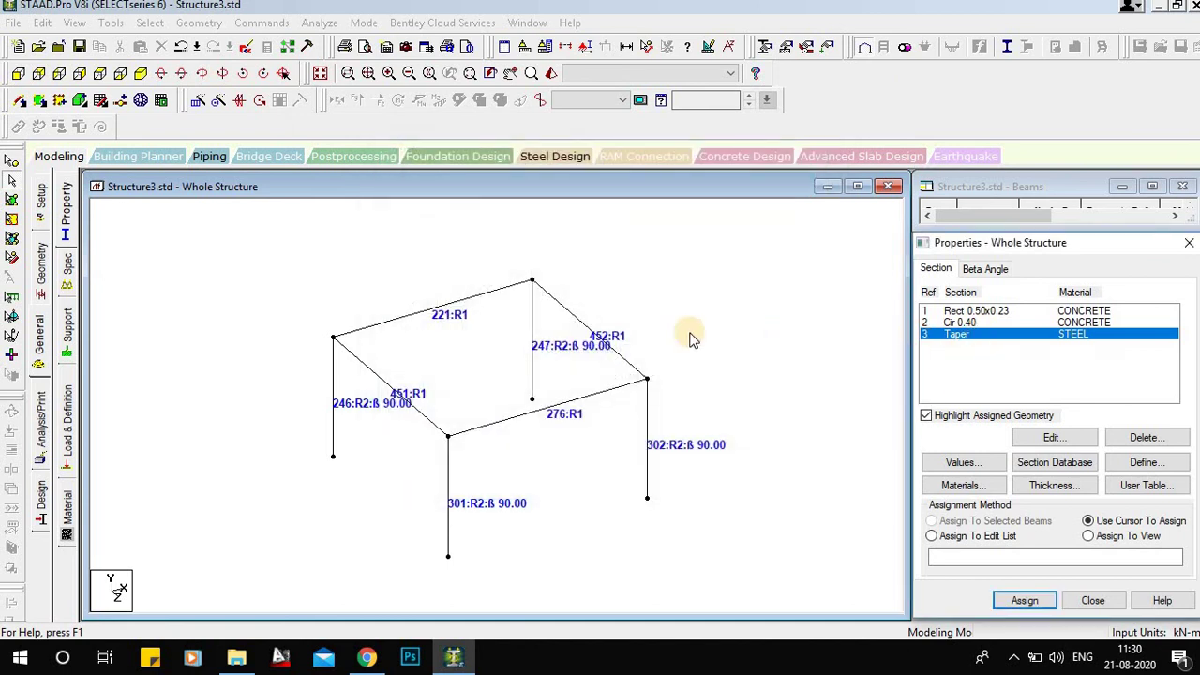
- Assign the steel Taper section to the four horizontal beams, members 221, 276, 451 and 452
click(558, 406)
ctrl+click(594, 338)
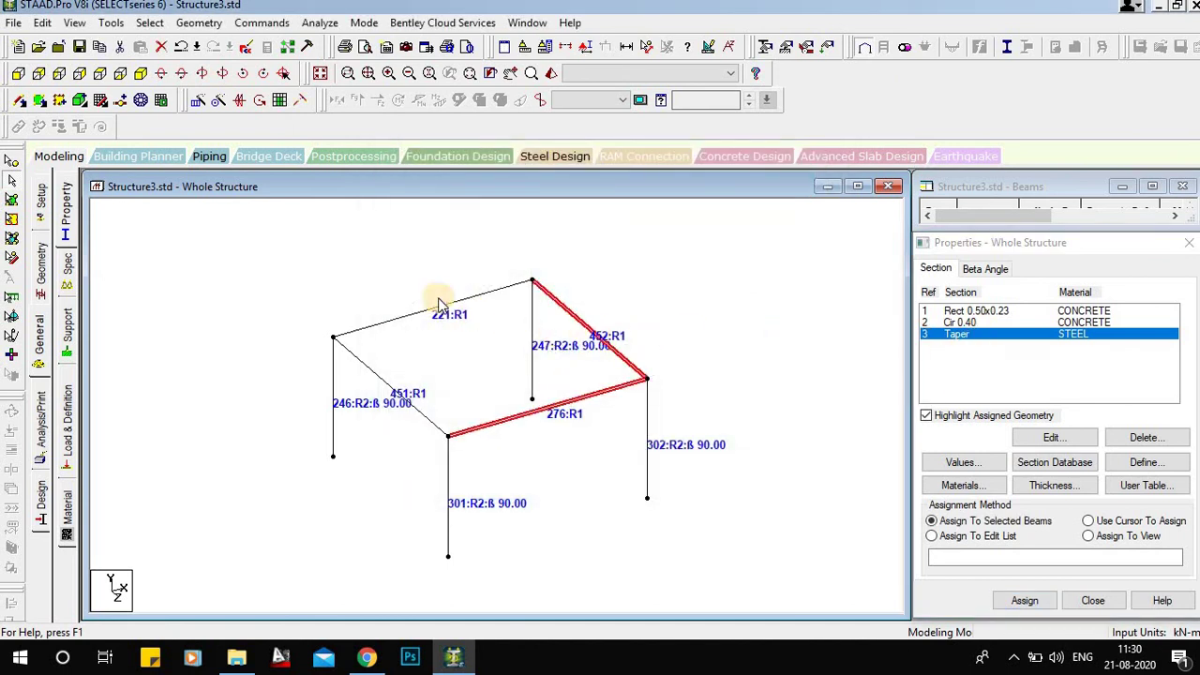
ctrl+click(441, 310)
ctrl+click(382, 383)
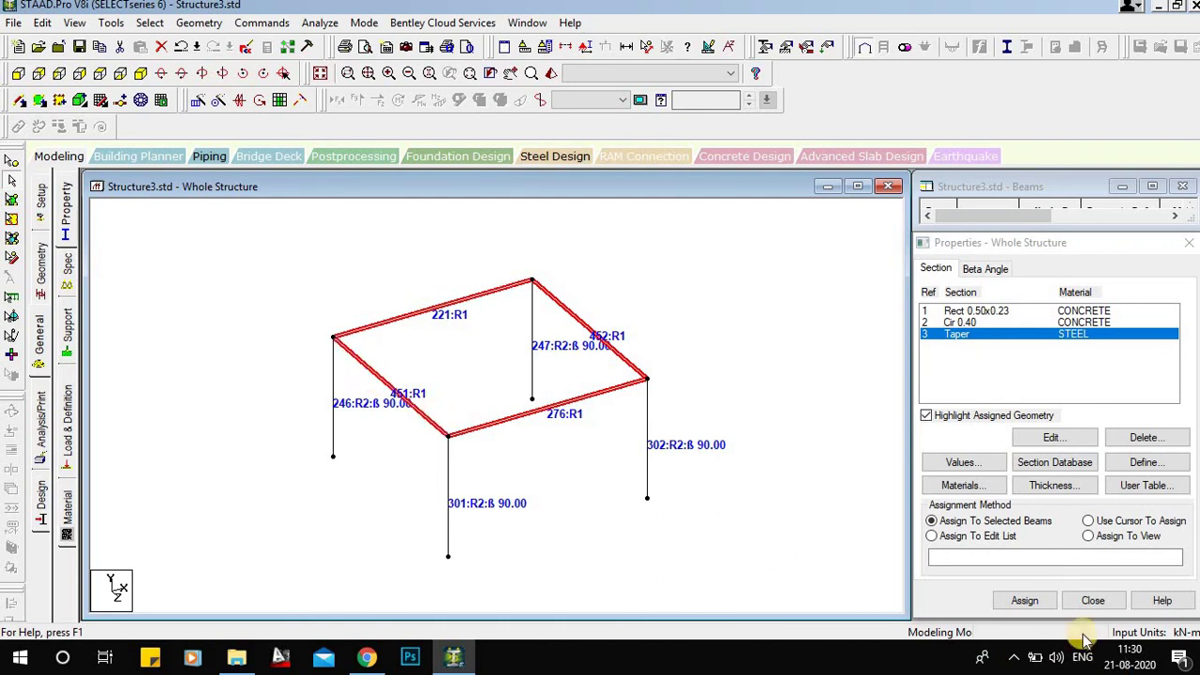
click(1022, 592)
click(1072, 470)
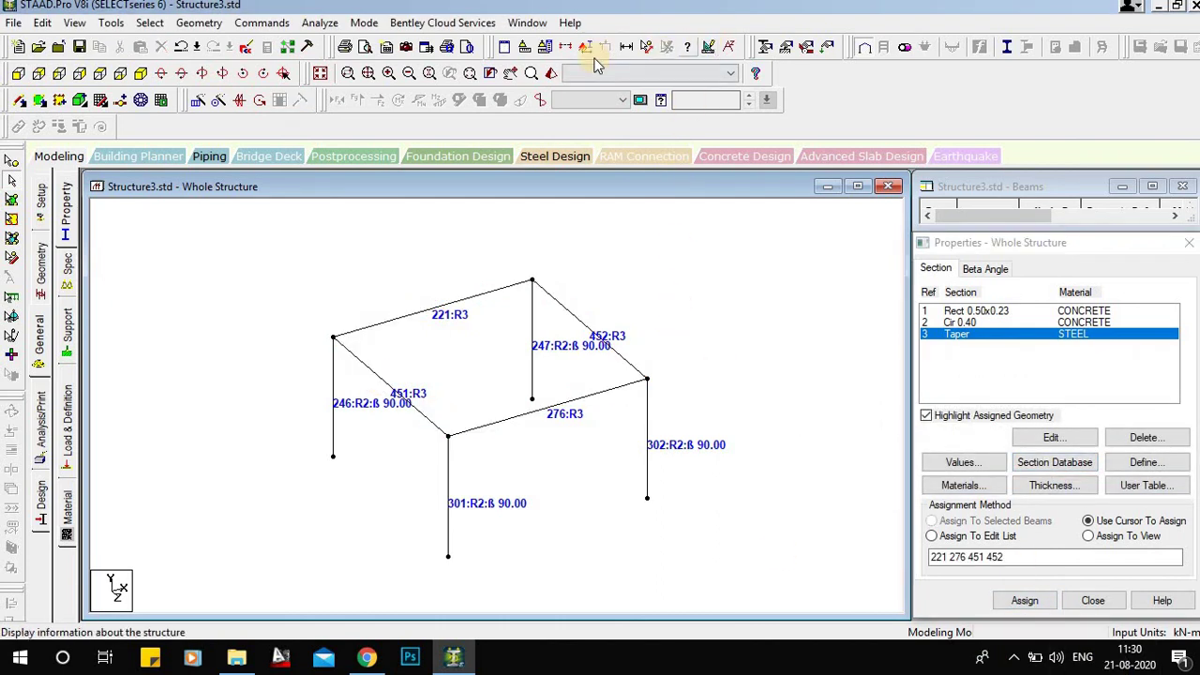
- Examine the tapered I beams on the circular columns from several angles in the 3D rendering and close the rendering
click(553, 74)
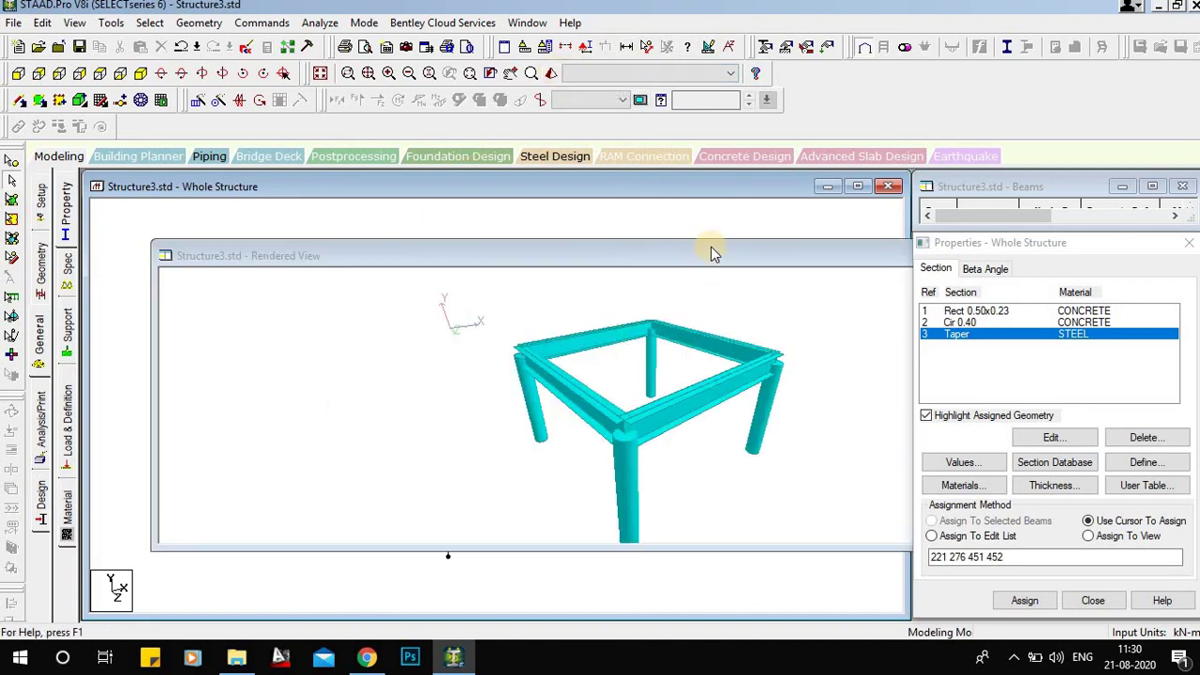
drag(678, 252, 505, 222)
drag(522, 447, 557, 377)
scroll(557, 377, up, 10)
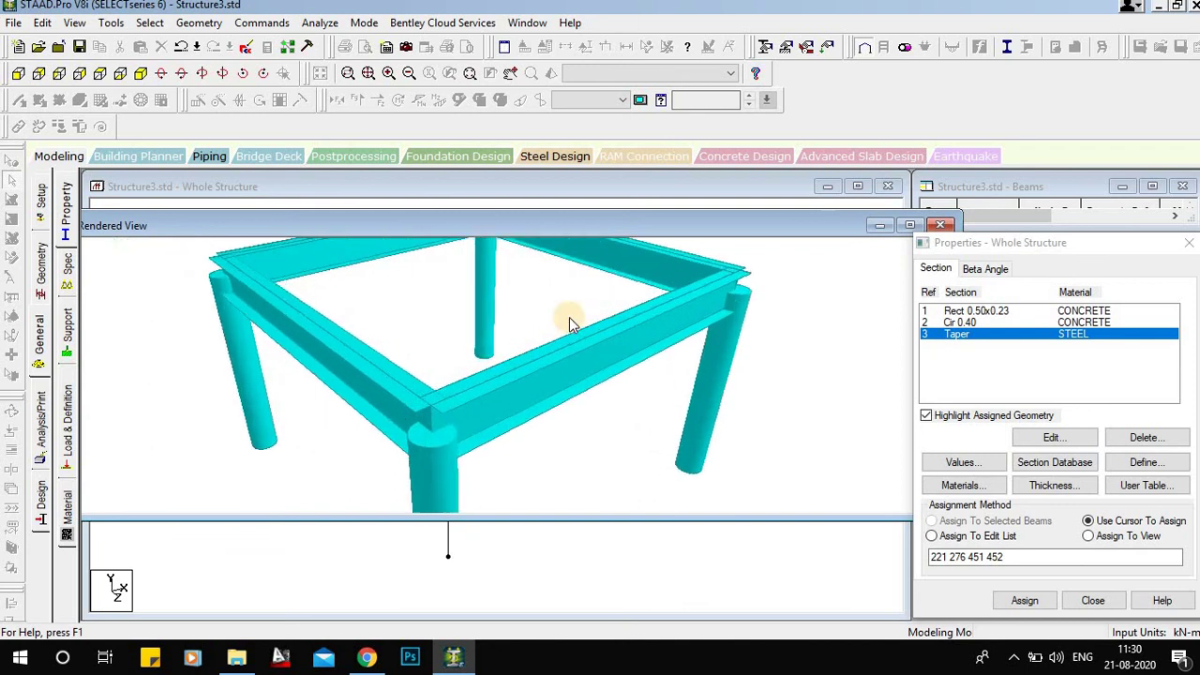
drag(570, 318, 482, 346)
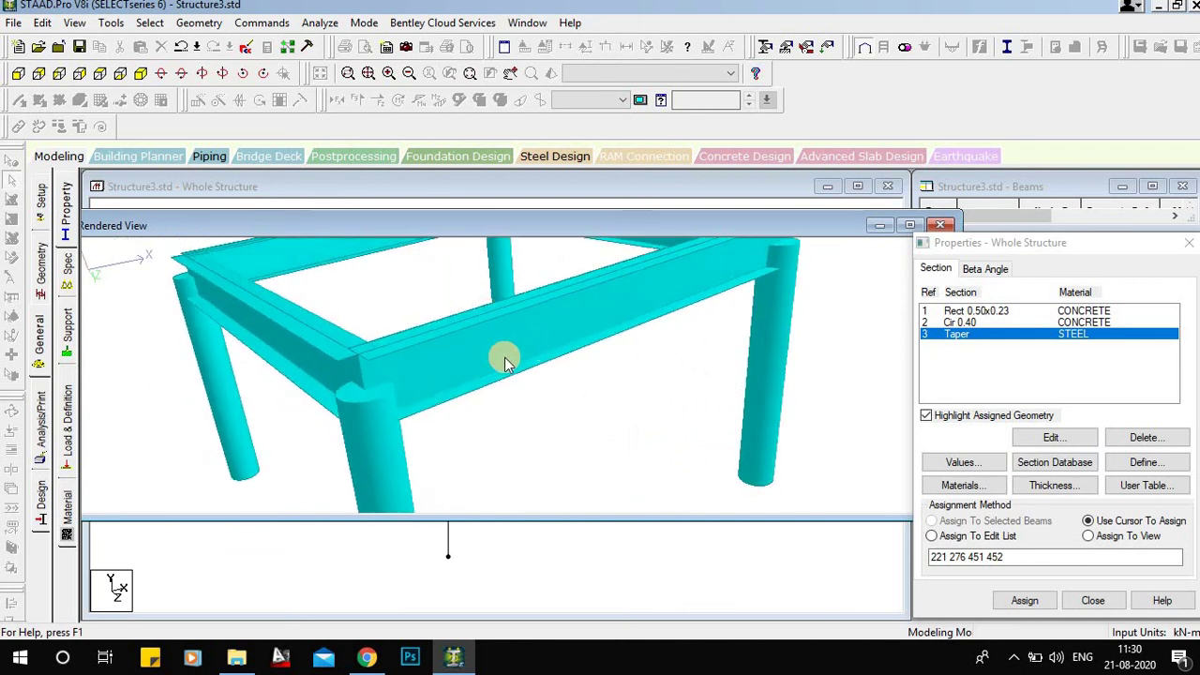
scroll(533, 351, down, 5)
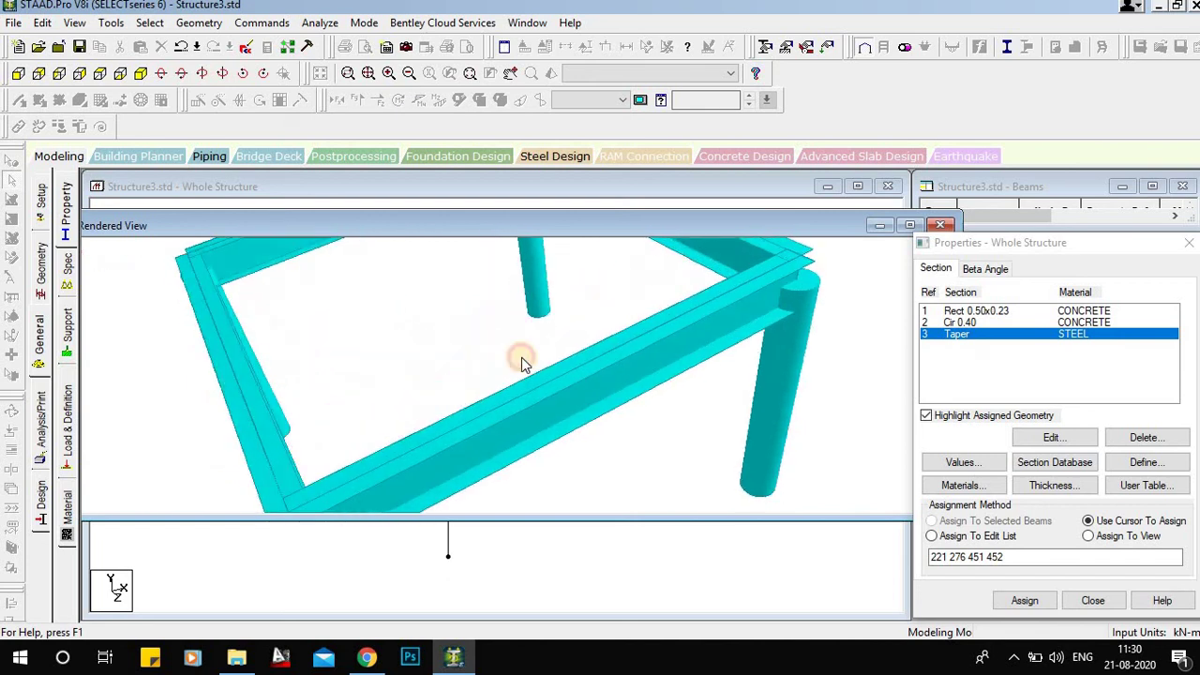
click(940, 224)
- Review the Taper section's dimensions and the list of section shapes available for definition without changing anything
double_click(975, 341)
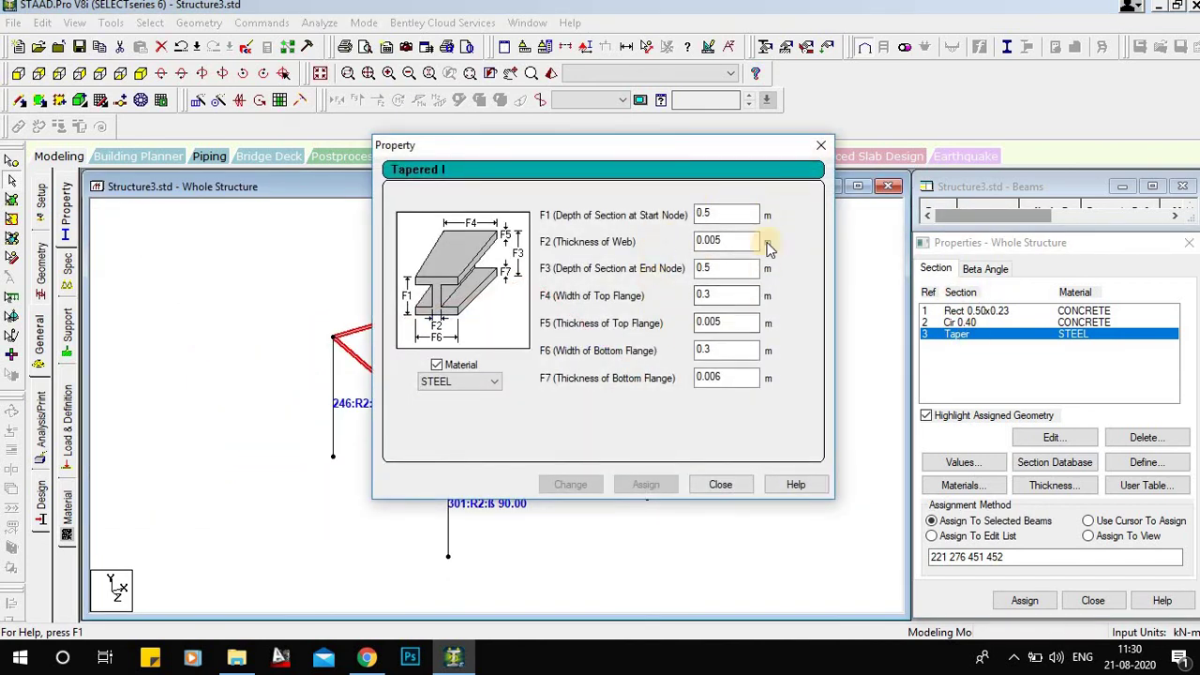
click(820, 147)
click(1132, 464)
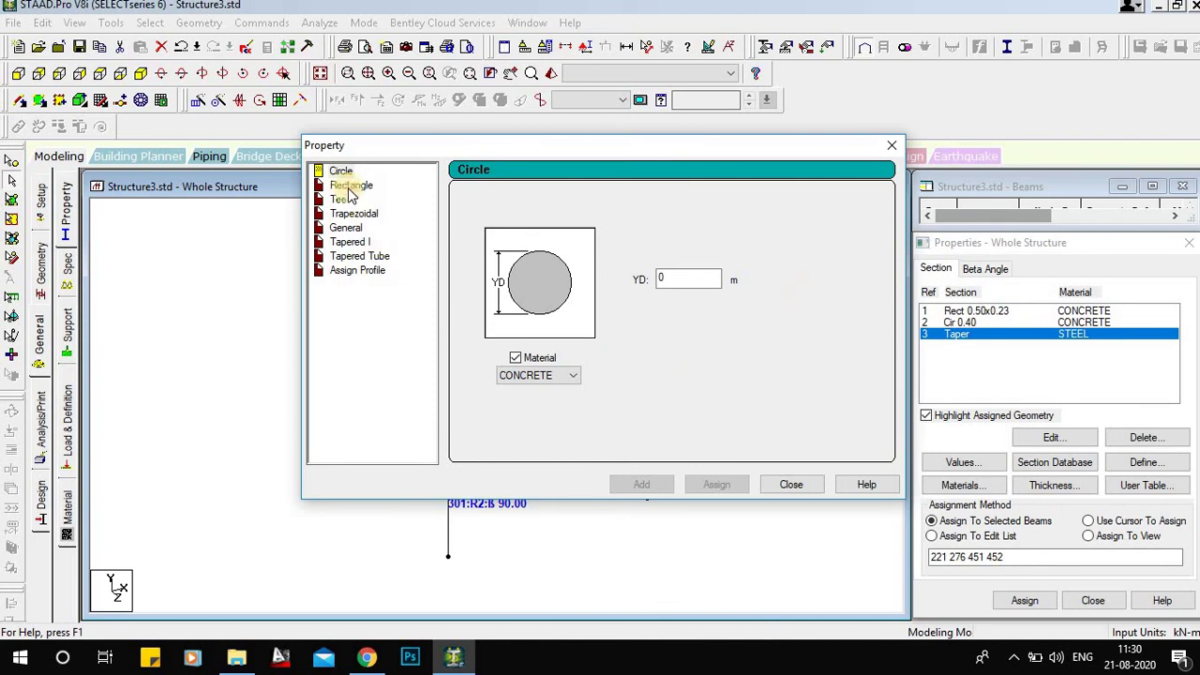
click(891, 148)
- Clear the beam selection and recentre the frame in the whole-structure view
drag(764, 335, 718, 360)
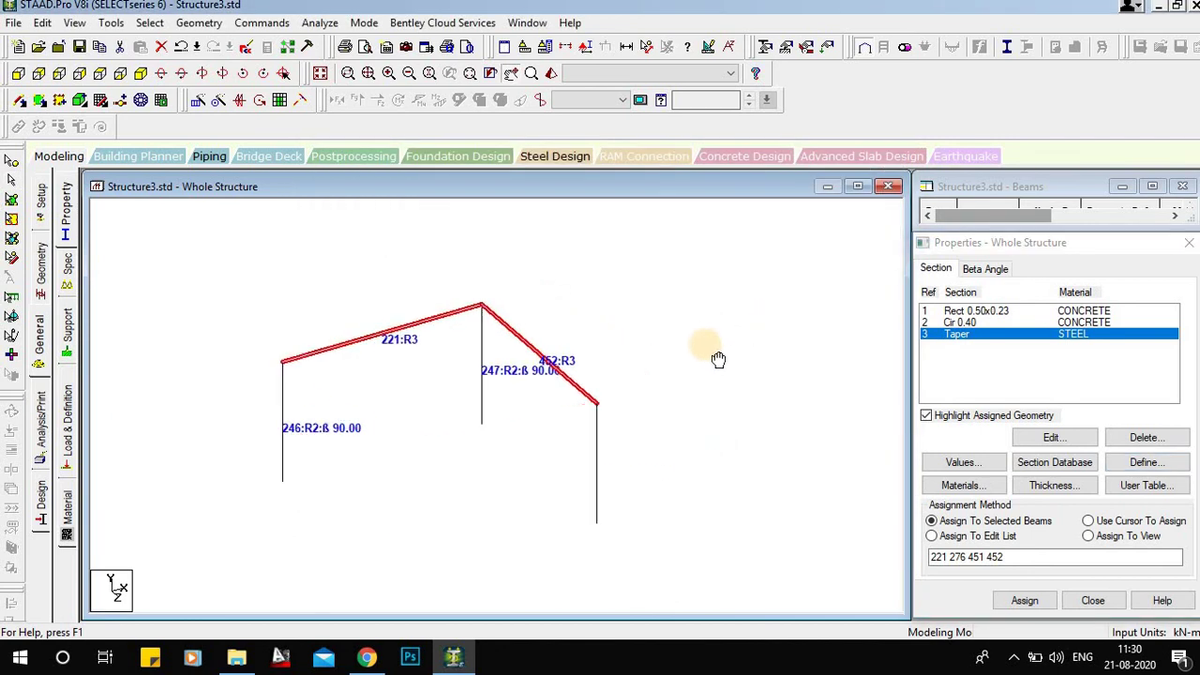
middle_drag(718, 359, 712, 361)
middle_drag(679, 445, 715, 393)
click(714, 331)
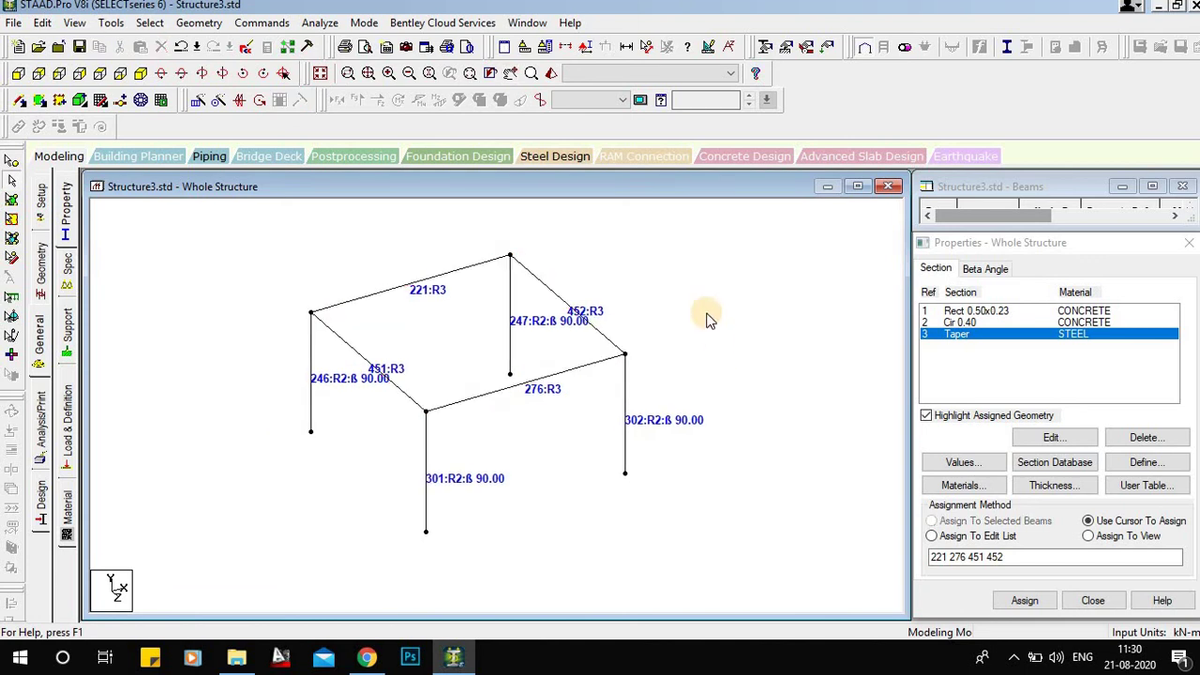
middle_drag(708, 315, 709, 344)
scroll(627, 321, down, 2)
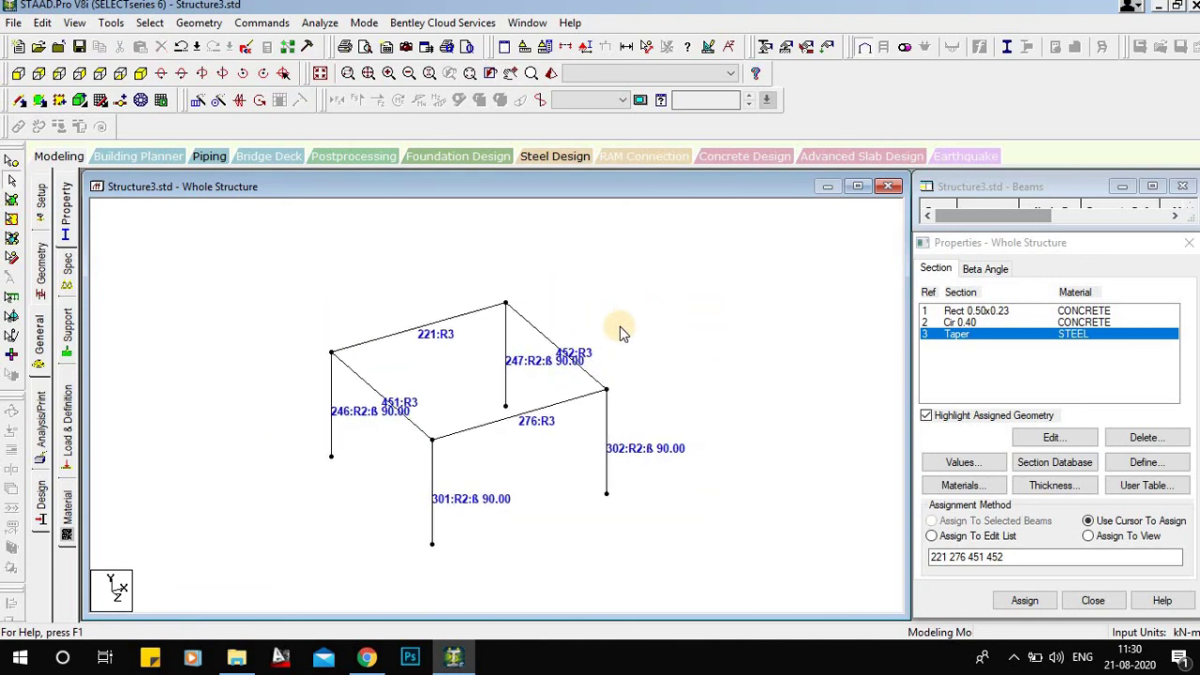